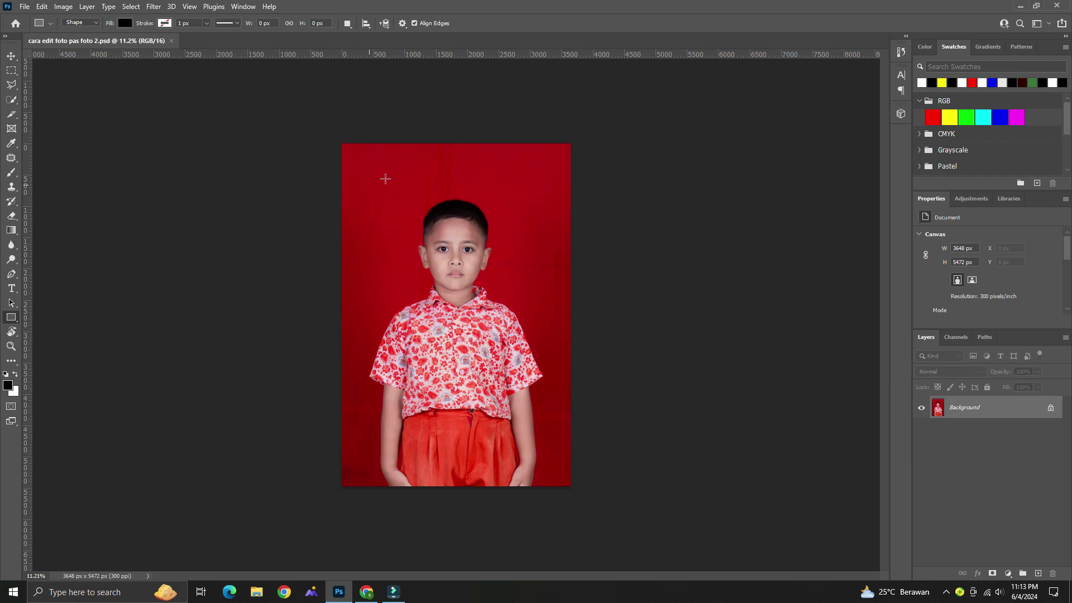
Step: Duplicate the Background layer as 'Background copy' and hide the original Background layer
{"action": "scroll", "coordinate": [423, 216], "scroll_direction": "up", "scroll_amount": 3}
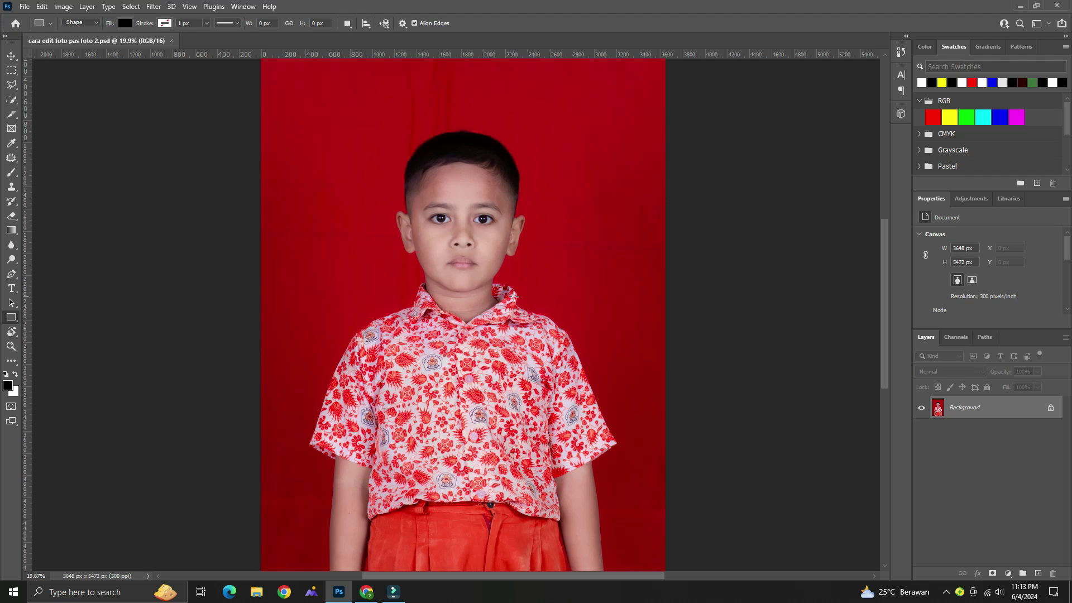
{"action": "scroll", "coordinate": [513, 296], "scroll_direction": "up", "scroll_amount": 1}
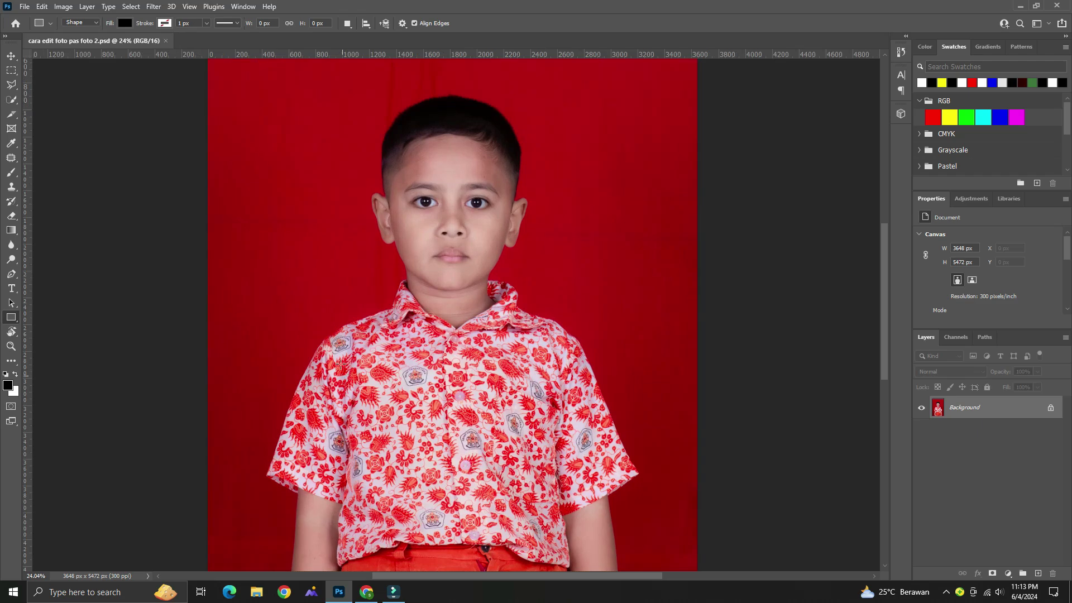
{"action": "scroll", "coordinate": [340, 364], "scroll_direction": "down", "scroll_amount": 1}
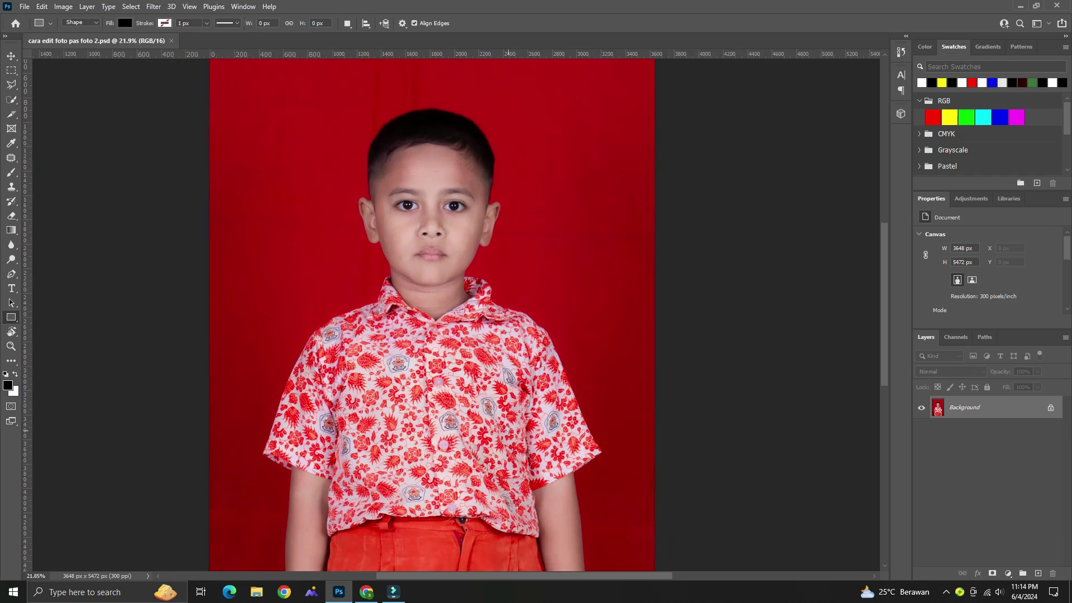
{"action": "scroll", "coordinate": [757, 319], "scroll_direction": "down", "scroll_amount": 2}
{"action": "scroll", "coordinate": [419, 190], "scroll_direction": "up", "scroll_amount": 2}
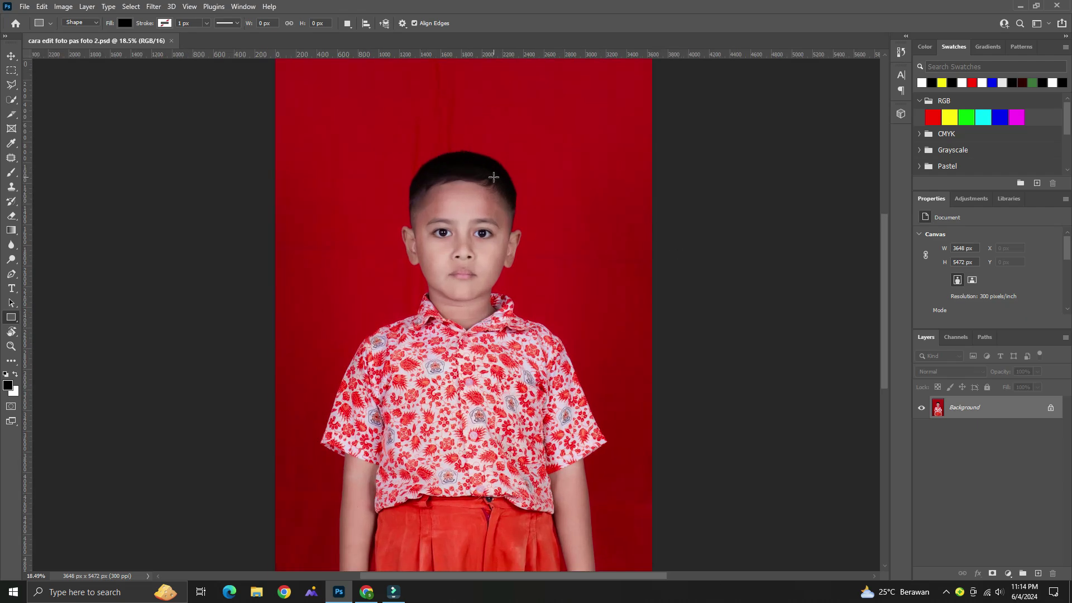
{"action": "scroll", "coordinate": [493, 177], "scroll_direction": "down", "scroll_amount": 1}
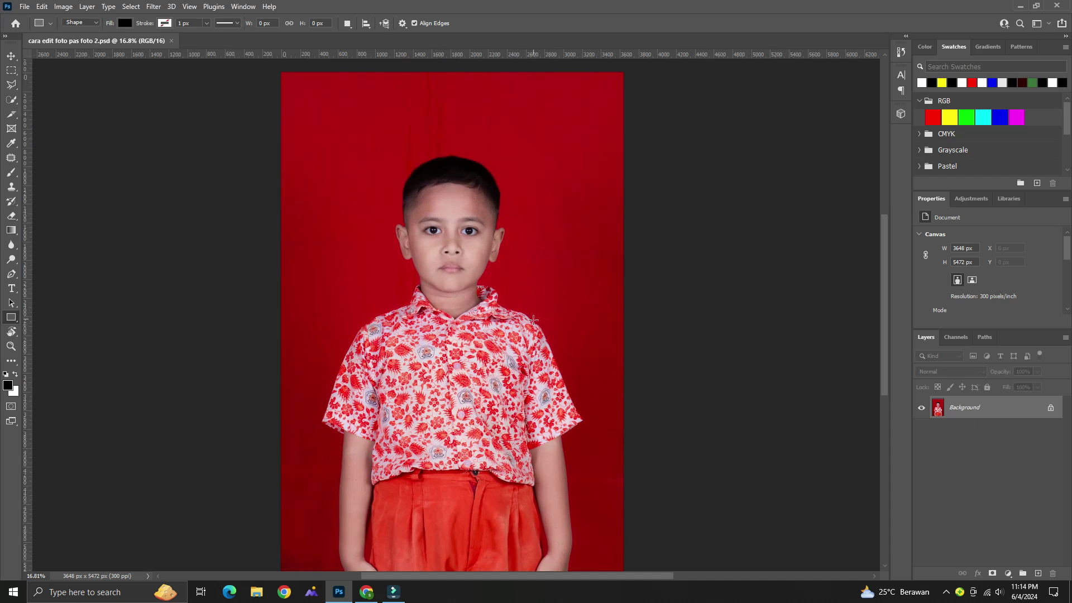
{"action": "right_click", "coordinate": [1033, 415]}
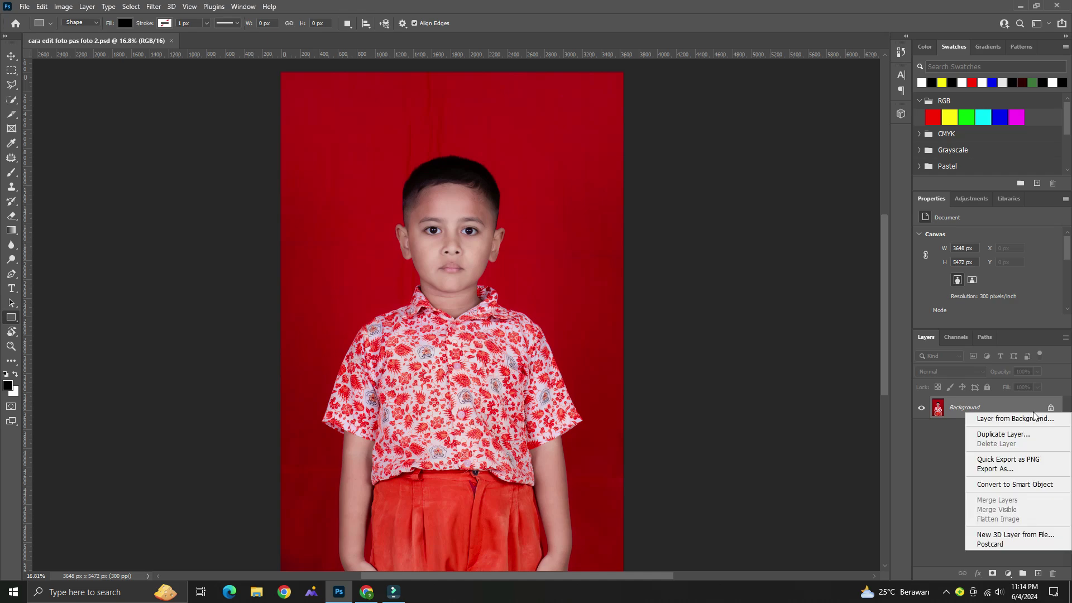
{"action": "left_click", "coordinate": [1002, 434]}
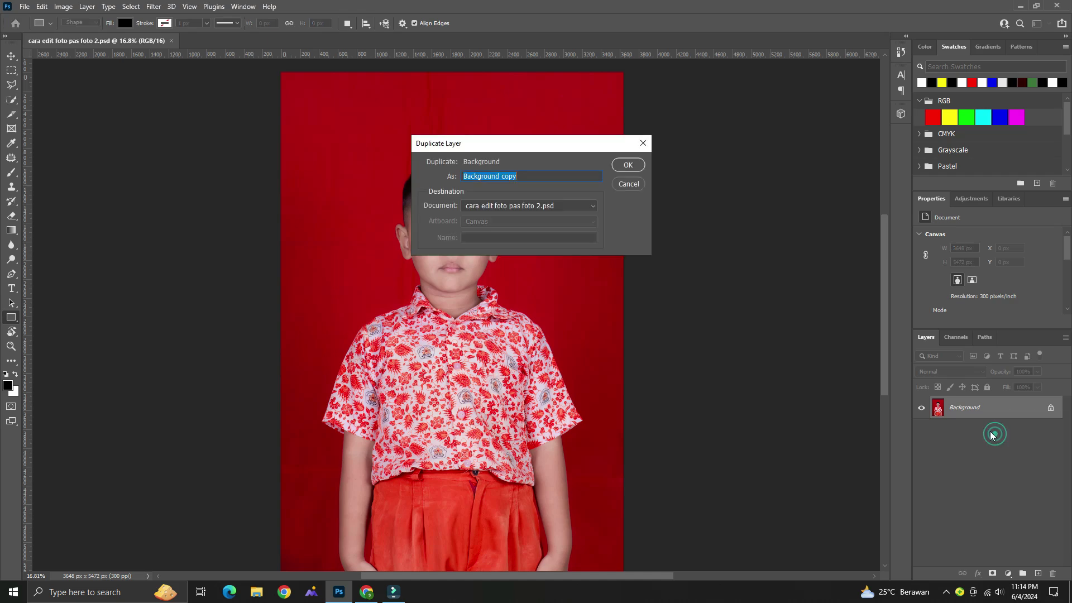
{"action": "left_click", "coordinate": [625, 164]}
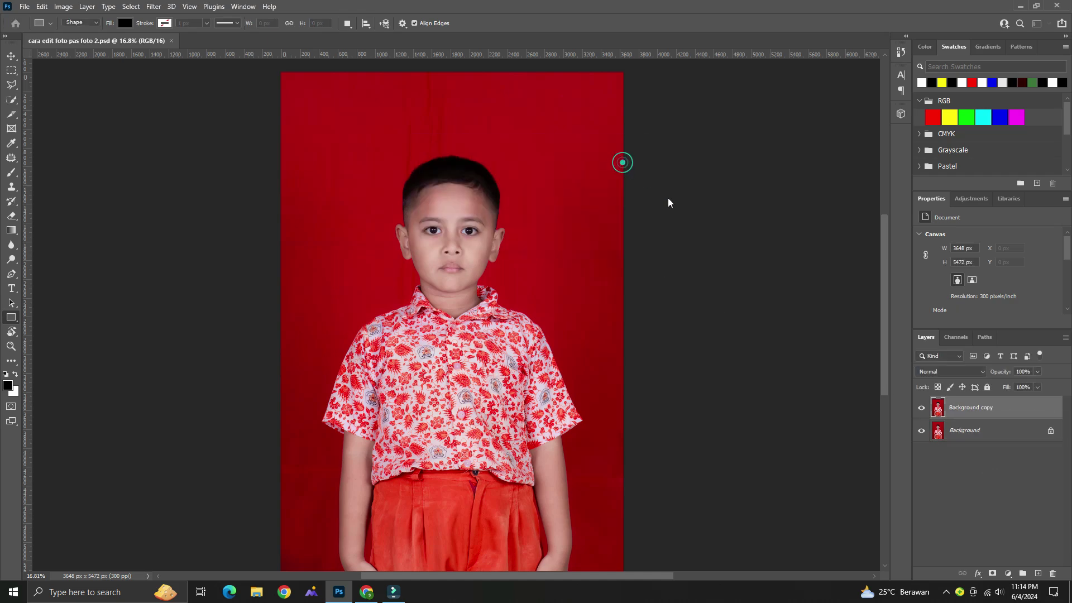
{"action": "left_click", "coordinate": [920, 431]}
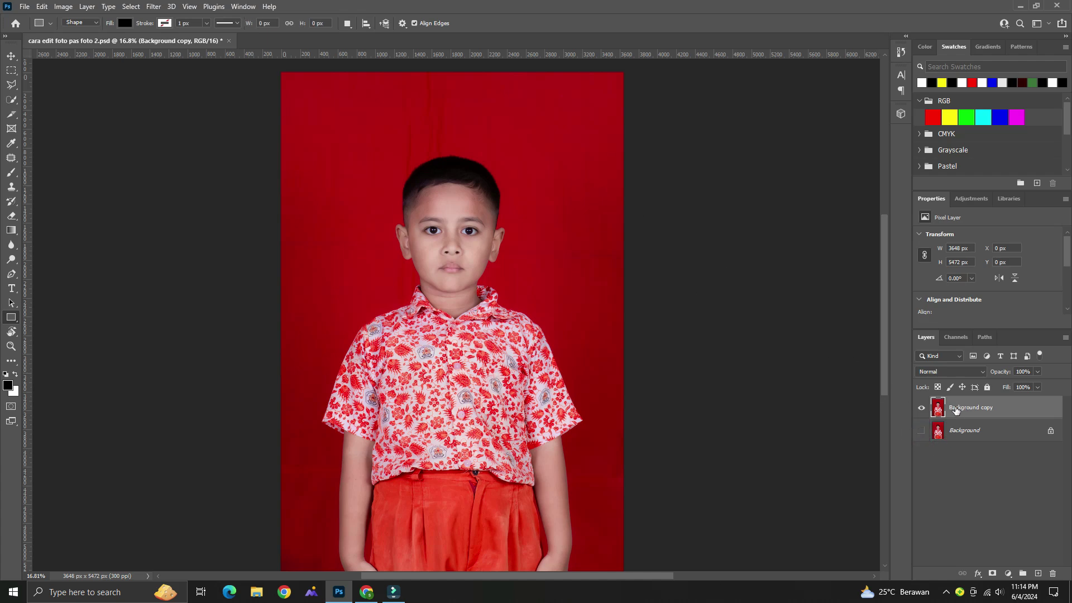
{"action": "scroll", "coordinate": [443, 222], "scroll_direction": "down", "scroll_amount": 2}
{"action": "scroll", "coordinate": [419, 262], "scroll_direction": "up", "scroll_amount": 1}
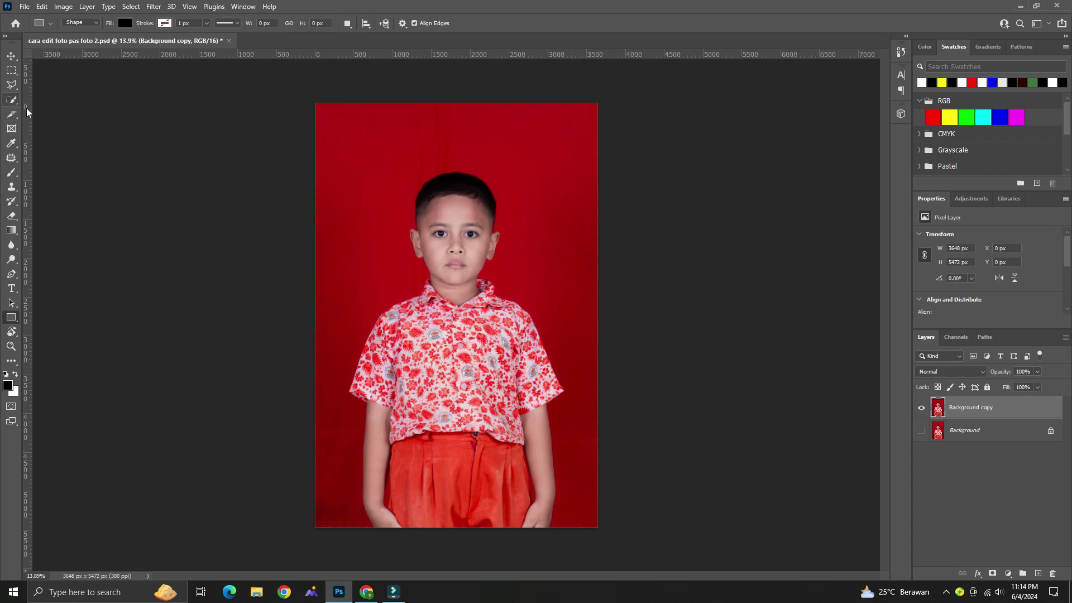
{"action": "scroll", "coordinate": [419, 264], "scroll_direction": "up", "scroll_amount": 1}
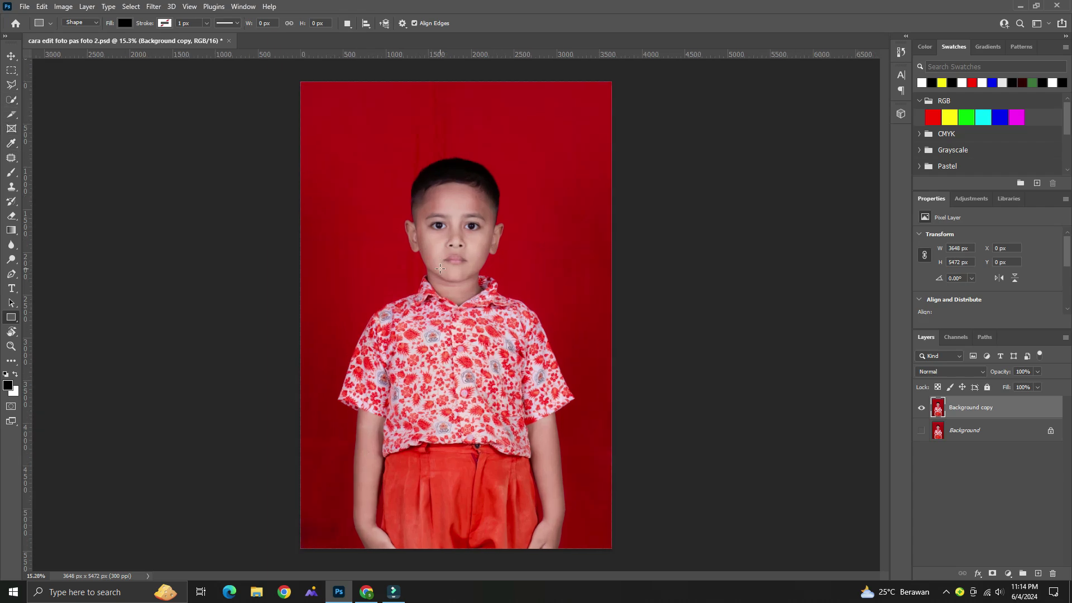
{"action": "scroll", "coordinate": [419, 264], "scroll_direction": "up", "scroll_amount": 1}
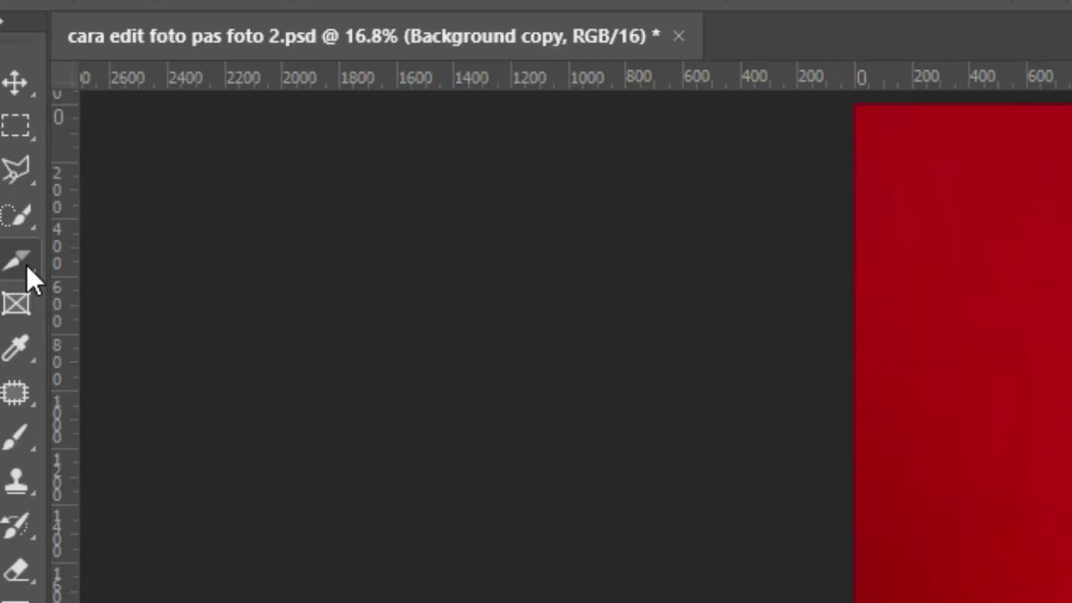
Step: Select the boy with the Object Selection Tool by dragging a rectangle around his figure
{"action": "right_click", "coordinate": [26, 265]}
{"action": "right_click", "coordinate": [18, 229]}
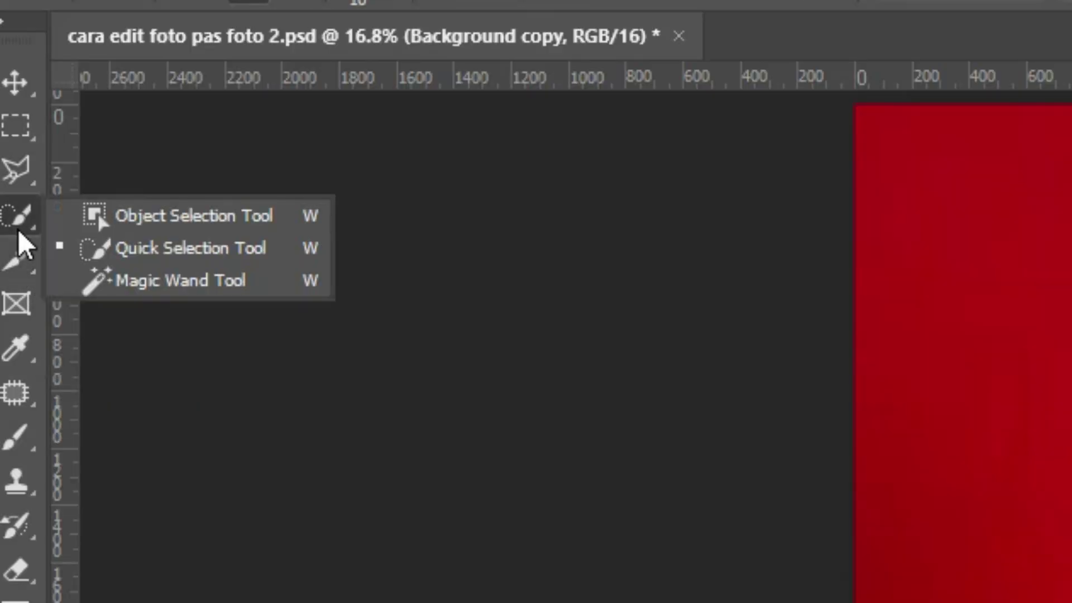
{"action": "left_click", "coordinate": [129, 230]}
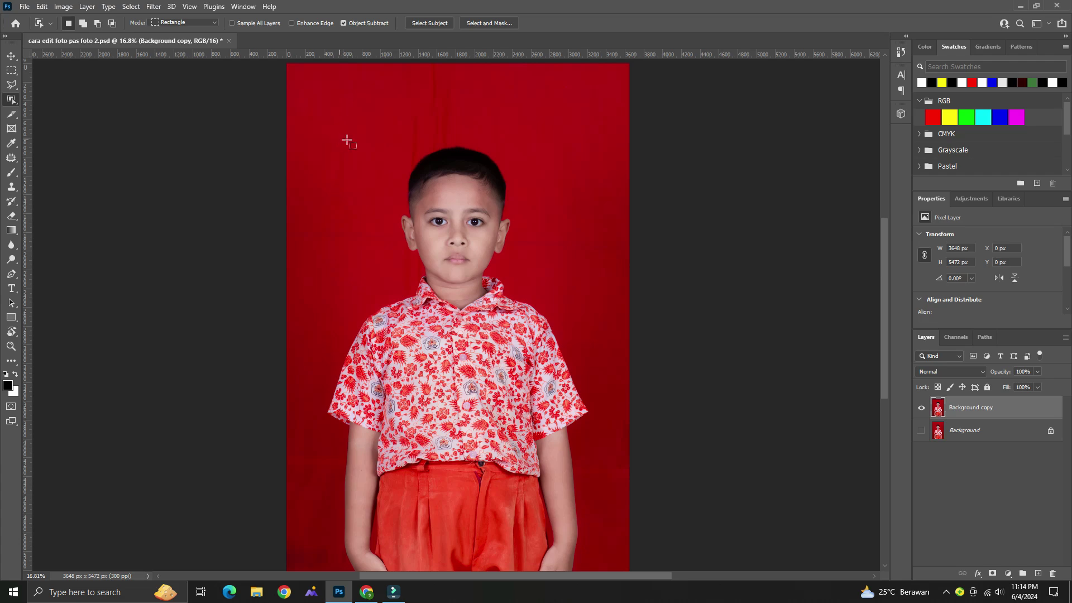
{"action": "mouse_move", "coordinate": [339, 138]}
{"action": "left_mouse_down"}
{"action": "mouse_move", "coordinate": [580, 570]}
{"action": "mouse_move", "coordinate": [581, 559]}
{"action": "left_mouse_up"}
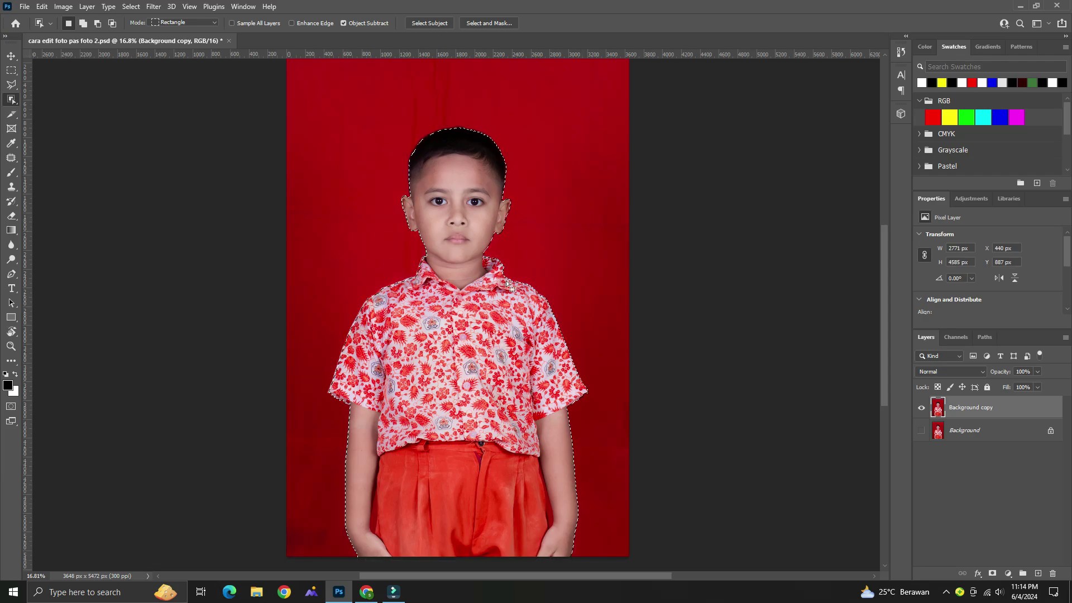
{"action": "scroll", "coordinate": [399, 285], "scroll_direction": "up", "scroll_amount": 2}
{"action": "scroll", "coordinate": [399, 285], "scroll_direction": "up", "scroll_amount": 3}
{"action": "scroll", "coordinate": [399, 285], "scroll_direction": "up", "scroll_amount": 1}
{"action": "scroll", "coordinate": [409, 263], "scroll_direction": "down", "scroll_amount": 3}
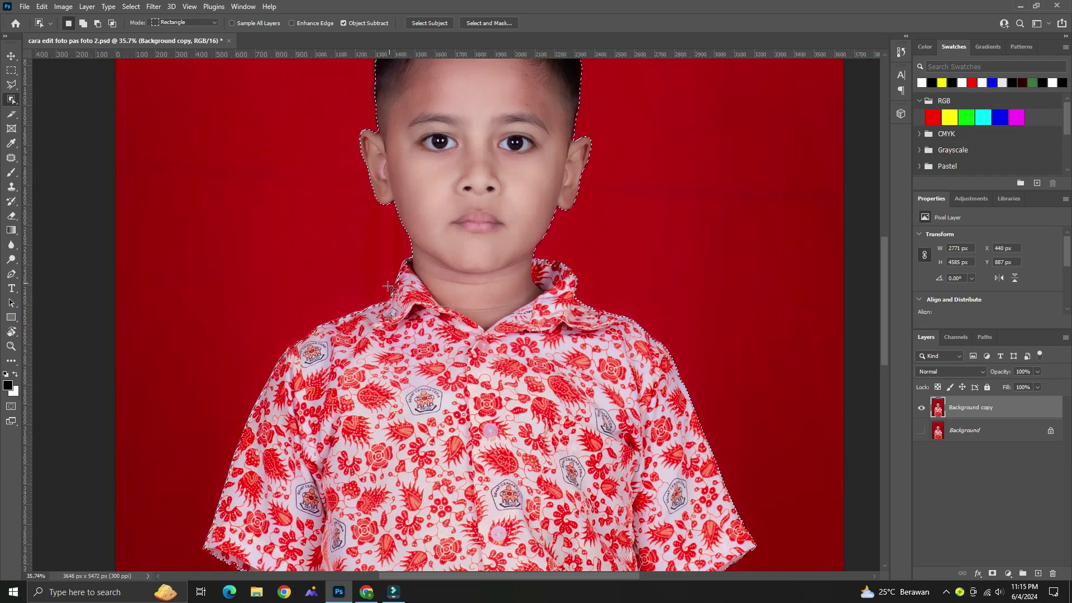
{"action": "scroll", "coordinate": [360, 382], "scroll_direction": "down", "scroll_amount": 2}
{"action": "scroll", "coordinate": [429, 97], "scroll_direction": "up", "scroll_amount": 3}
{"action": "scroll", "coordinate": [489, 219], "scroll_direction": "up", "scroll_amount": 2}
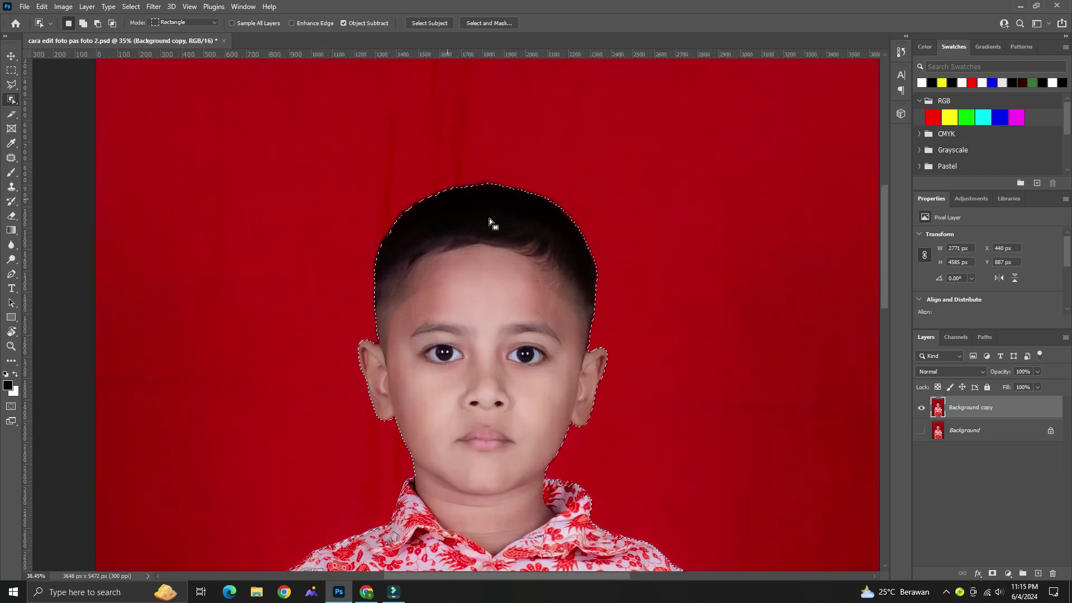
{"action": "scroll", "coordinate": [533, 233], "scroll_direction": "up", "scroll_amount": 2}
{"action": "scroll", "coordinate": [532, 233], "scroll_direction": "down", "scroll_amount": 3}
{"action": "scroll", "coordinate": [500, 289], "scroll_direction": "down", "scroll_amount": 2}
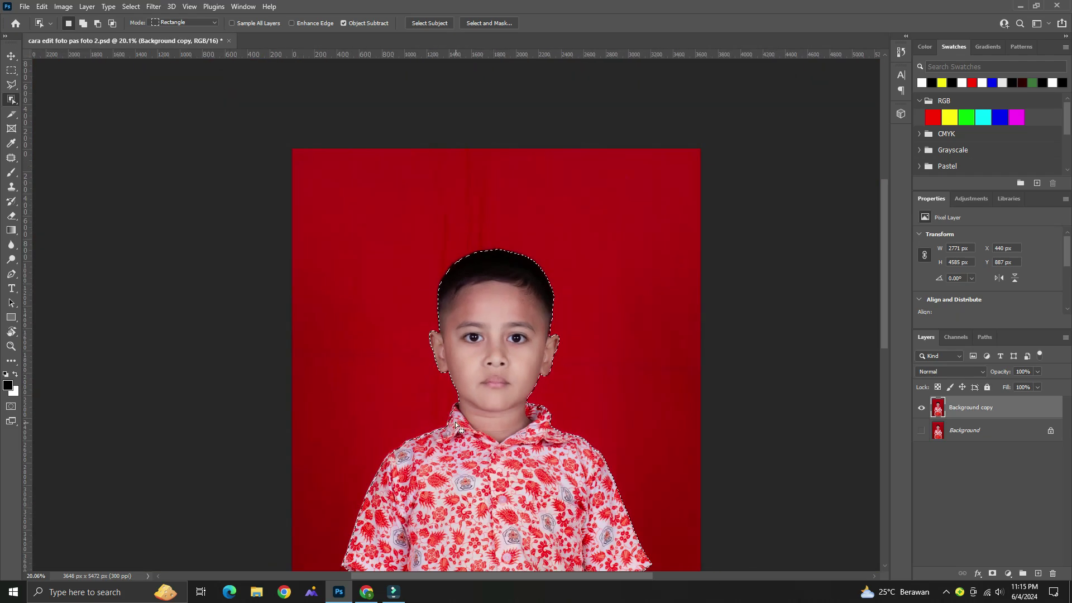
{"action": "scroll", "coordinate": [360, 453], "scroll_direction": "up", "scroll_amount": 1}
{"action": "scroll", "coordinate": [412, 449], "scroll_direction": "up", "scroll_amount": 3}
{"action": "scroll", "coordinate": [412, 448], "scroll_direction": "up", "scroll_amount": 2}
{"action": "scroll", "coordinate": [400, 438], "scroll_direction": "up", "scroll_amount": 1}
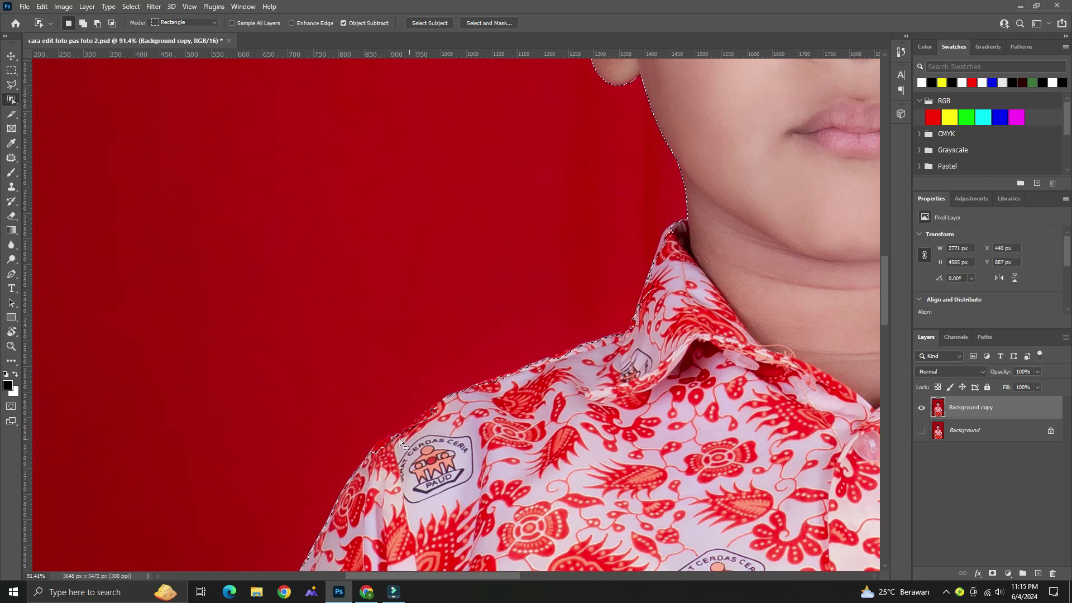
{"action": "scroll", "coordinate": [399, 440], "scroll_direction": "up", "scroll_amount": 1}
{"action": "scroll", "coordinate": [399, 440], "scroll_direction": "up", "scroll_amount": 1}
{"action": "scroll", "coordinate": [423, 435], "scroll_direction": "down", "scroll_amount": 2}
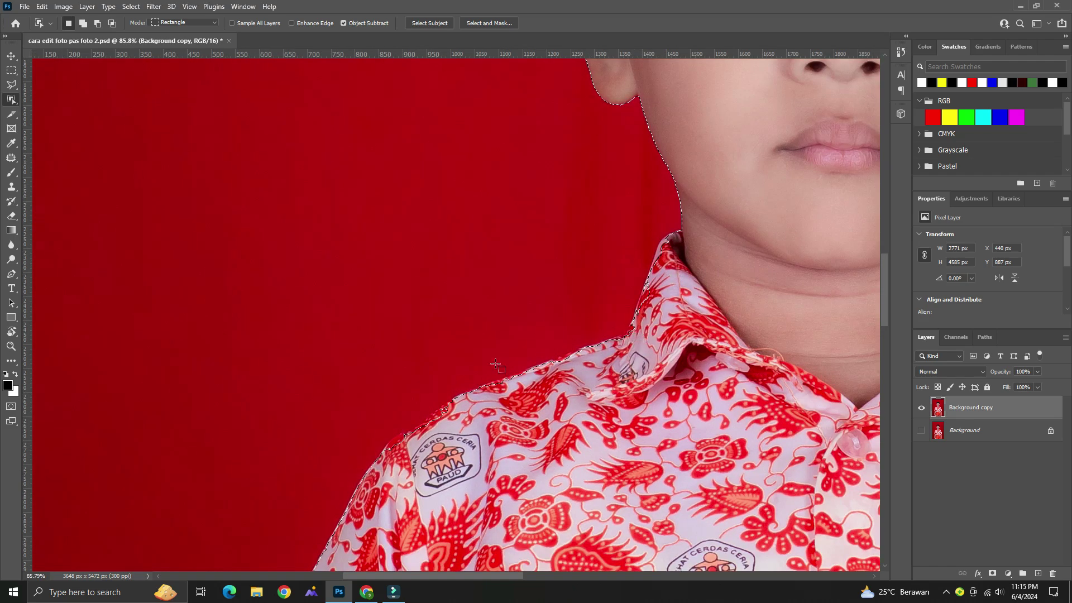
{"action": "scroll", "coordinate": [459, 312], "scroll_direction": "down", "scroll_amount": 3}
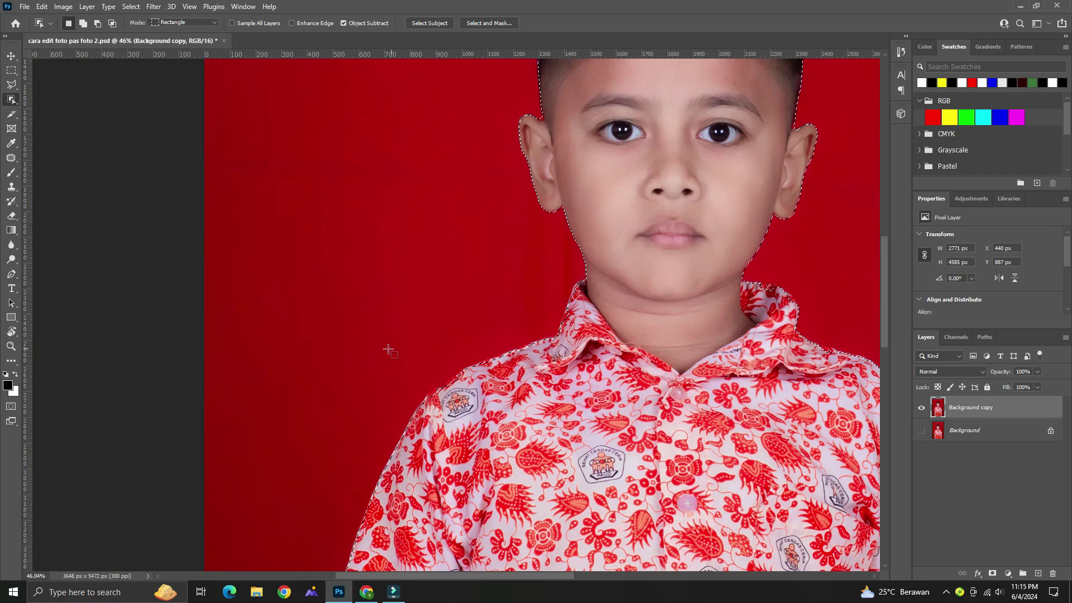
{"action": "scroll", "coordinate": [658, 401], "scroll_direction": "up", "scroll_amount": 1}
{"action": "scroll", "coordinate": [658, 400], "scroll_direction": "up", "scroll_amount": 1}
{"action": "scroll", "coordinate": [490, 360], "scroll_direction": "up", "scroll_amount": 1}
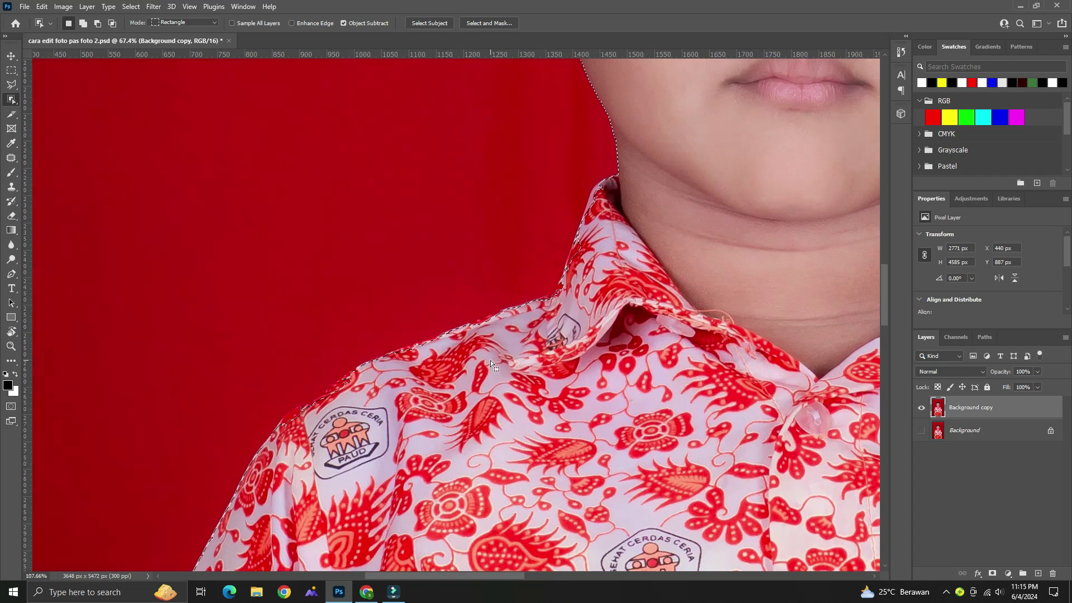
{"action": "scroll", "coordinate": [403, 373], "scroll_direction": "up", "scroll_amount": 1}
{"action": "scroll", "coordinate": [333, 392], "scroll_direction": "up", "scroll_amount": 2}
{"action": "scroll", "coordinate": [334, 394], "scroll_direction": "down", "scroll_amount": 2}
{"action": "scroll", "coordinate": [579, 363], "scroll_direction": "down", "scroll_amount": 1}
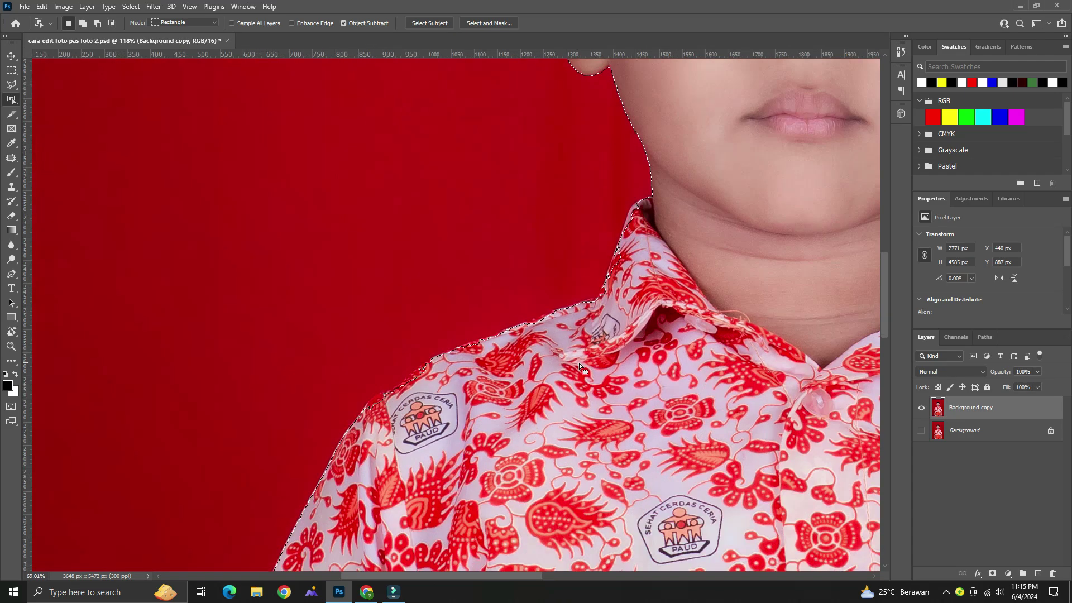
{"action": "scroll", "coordinate": [594, 359], "scroll_direction": "down", "scroll_amount": 1}
{"action": "scroll", "coordinate": [705, 346], "scroll_direction": "down", "scroll_amount": 1}
{"action": "scroll", "coordinate": [768, 319], "scroll_direction": "up", "scroll_amount": 1}
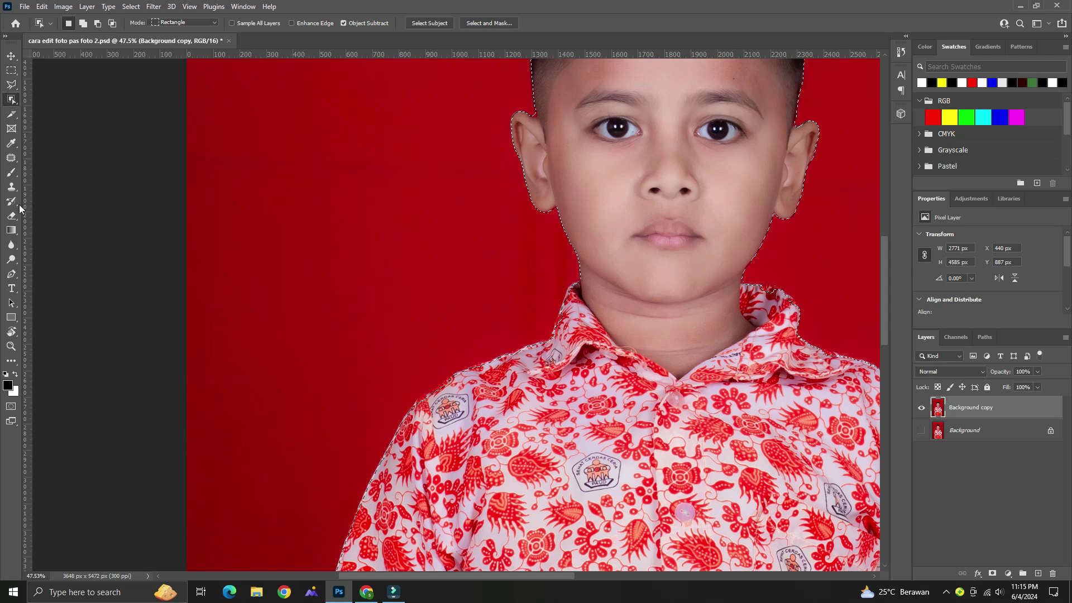
Step: Switch to the Quick Selection Tool and enlarge its brush with ]
{"action": "right_click", "coordinate": [14, 103]}
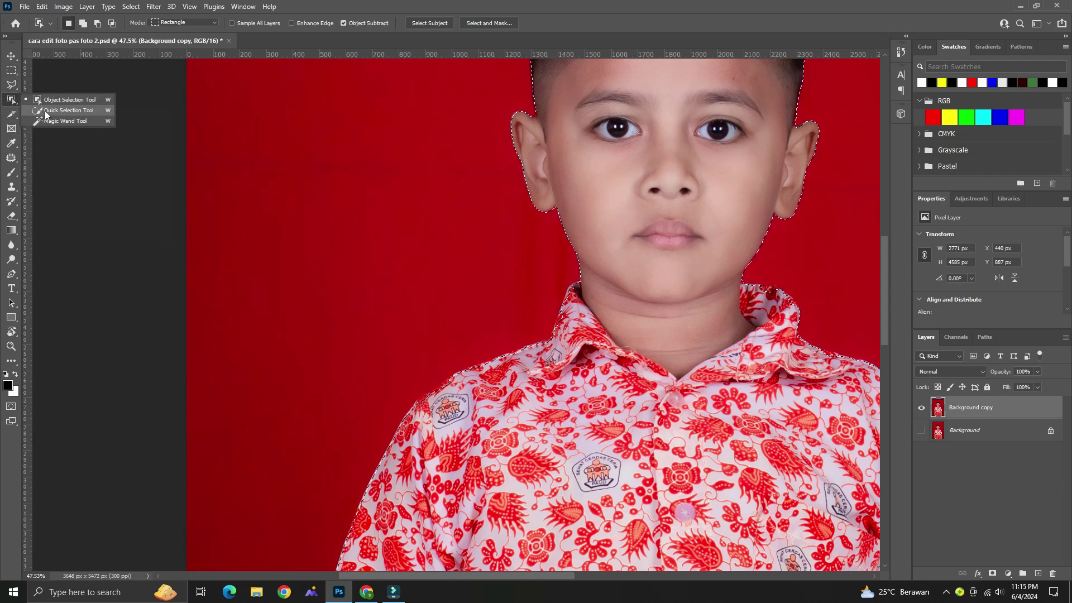
{"action": "left_click", "coordinate": [47, 112]}
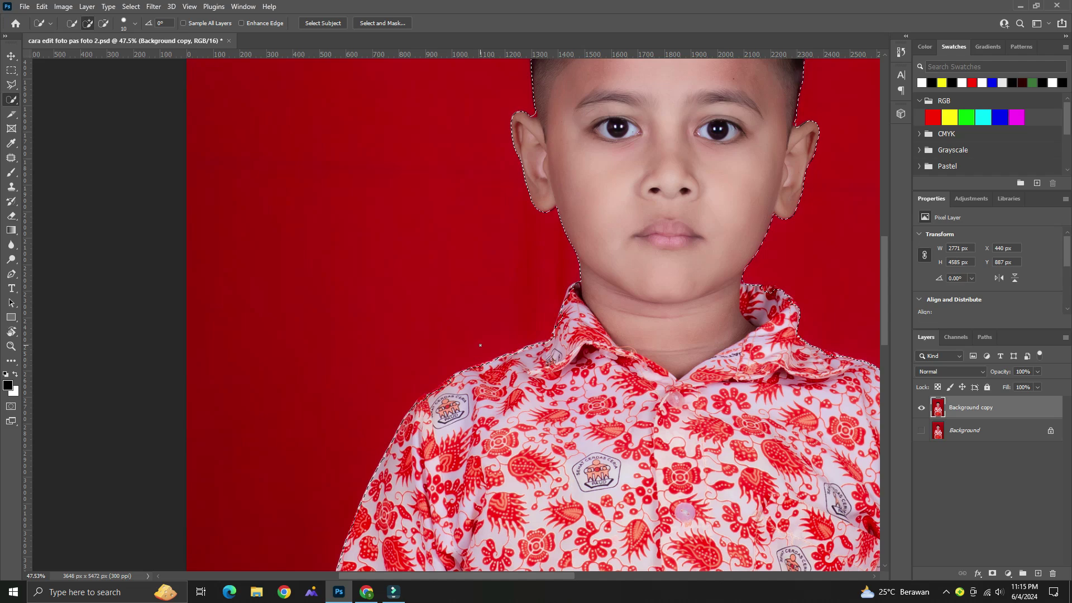
{"action": "key", "text": "bracketright"}
{"action": "key", "text": "bracketright"}
{"action": "key", "text": "bracketright"}
{"action": "key", "text": "bracketright"}
{"action": "key", "text": "bracketright"}
{"action": "key", "text": "bracketright"}
{"action": "key", "text": "bracketright"}
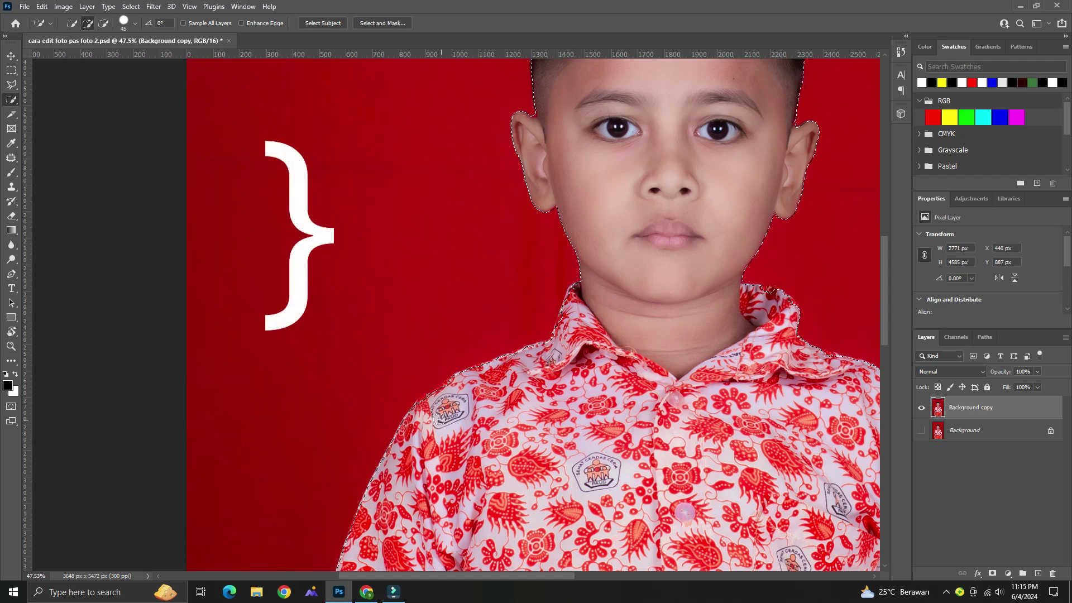
{"action": "key", "text": "bracketright"}
{"action": "key", "text": "bracketright"}
{"action": "scroll", "coordinate": [441, 418], "scroll_direction": "up", "scroll_amount": 2}
{"action": "scroll", "coordinate": [441, 407], "scroll_direction": "up", "scroll_amount": 2}
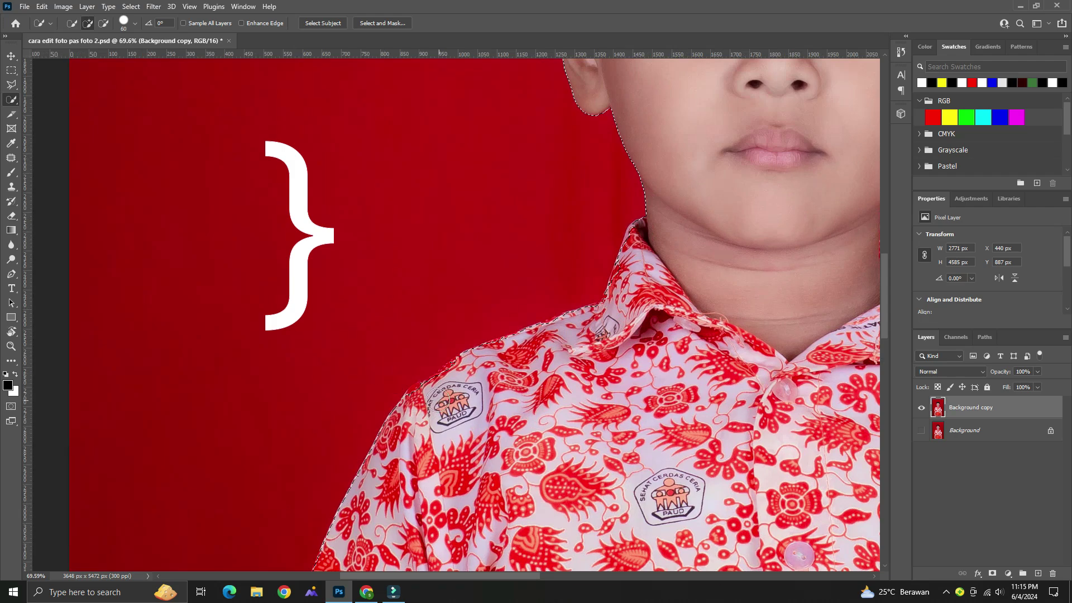
{"action": "key", "text": "bracketright"}
Step: Shrink the brush slightly and add the shirt's left shoulder edge to the selection
{"action": "scroll", "coordinate": [424, 401], "scroll_direction": "up", "scroll_amount": 2}
{"action": "scroll", "coordinate": [418, 400], "scroll_direction": "up", "scroll_amount": 2}
{"action": "scroll", "coordinate": [418, 400], "scroll_direction": "up", "scroll_amount": 2}
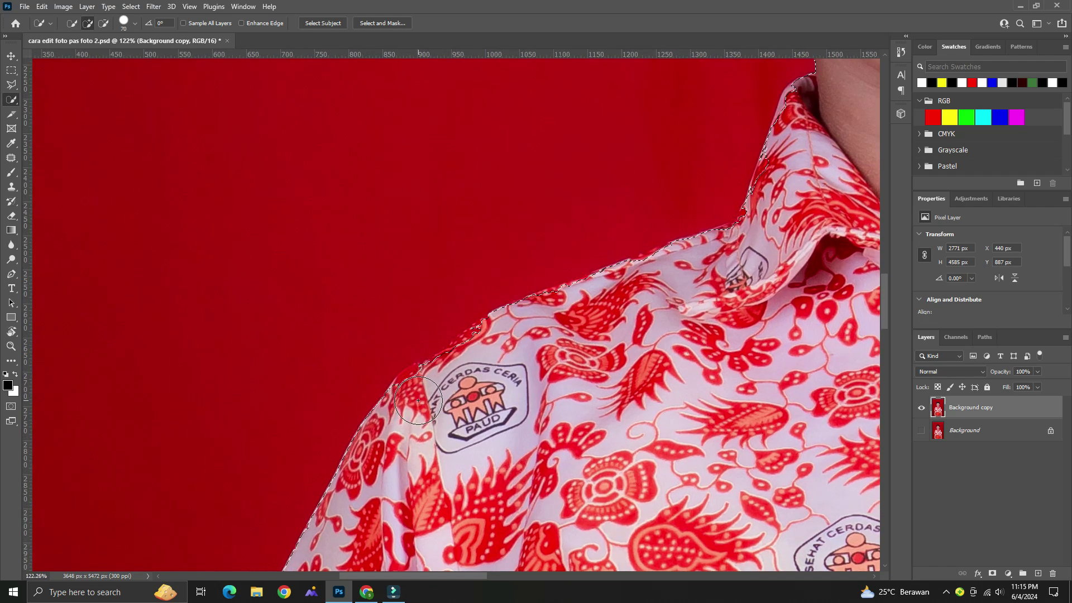
{"action": "key", "text": "bracketleft"}
{"action": "scroll", "coordinate": [418, 400], "scroll_direction": "up", "scroll_amount": 2}
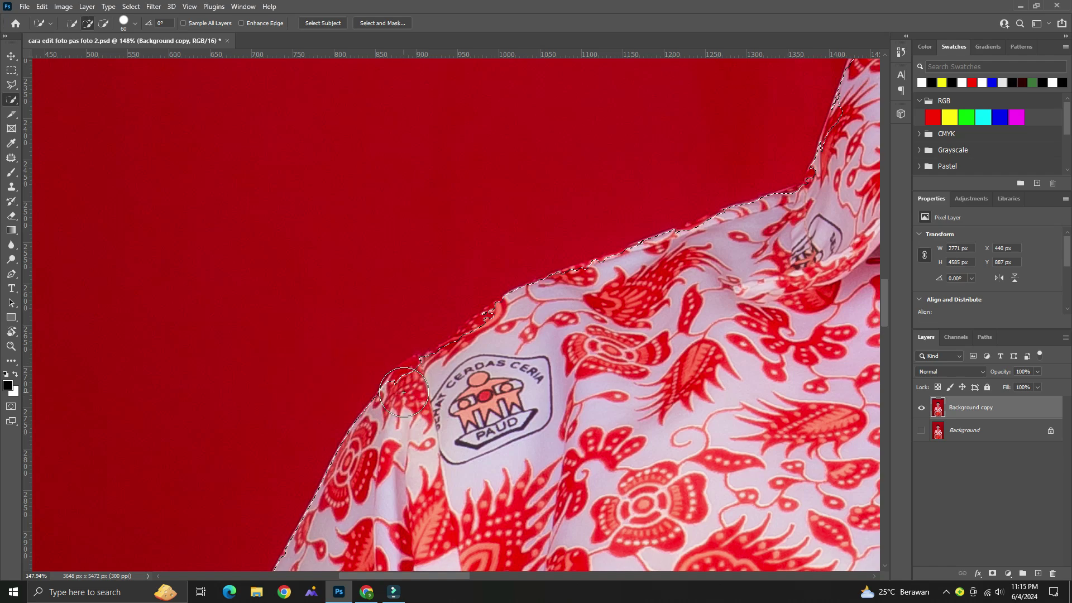
{"action": "left_click", "coordinate": [403, 392]}
{"action": "scroll", "coordinate": [407, 390], "scroll_direction": "up", "scroll_amount": 2}
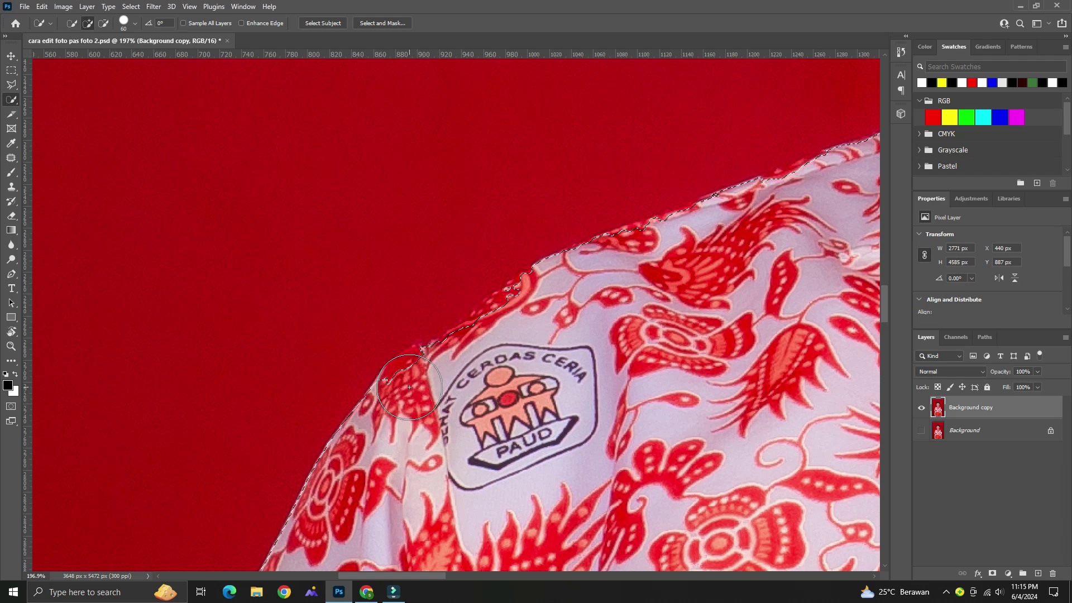
Step: Brush the missed shirt edge and shoulder bump into the selection along the shoulder
{"action": "left_click", "coordinate": [405, 392]}
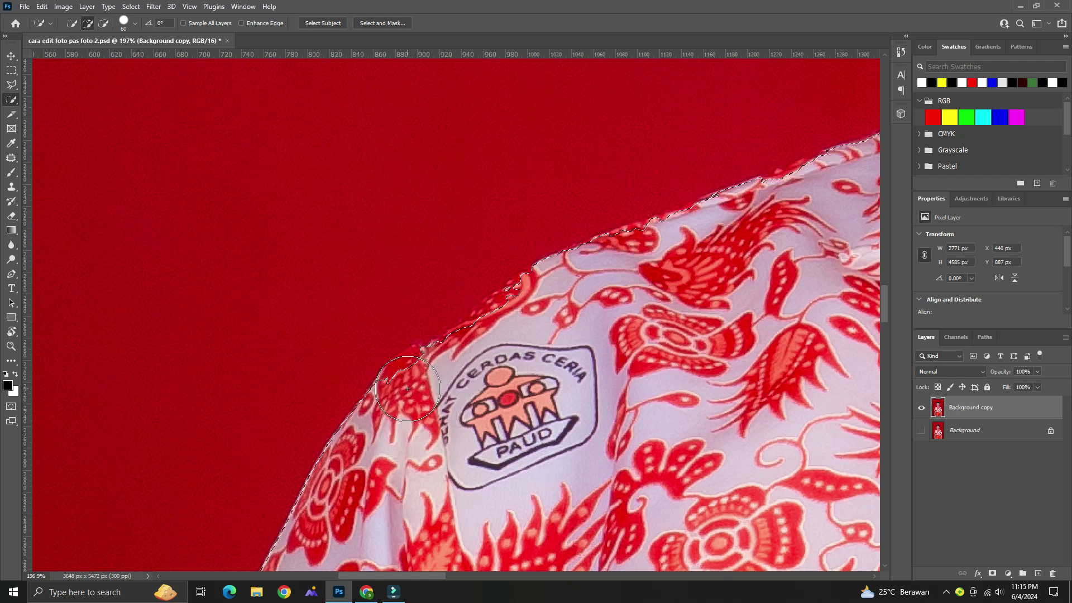
{"action": "left_click_drag", "start_coordinate": [407, 389], "coordinate": [446, 371]}
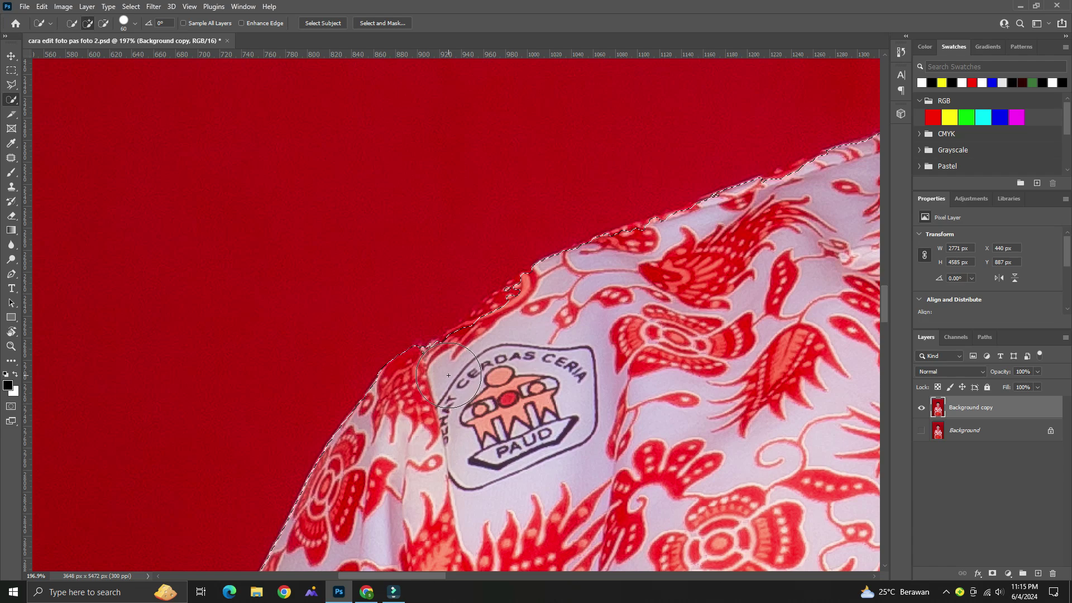
{"action": "left_click_drag", "start_coordinate": [447, 374], "coordinate": [436, 373]}
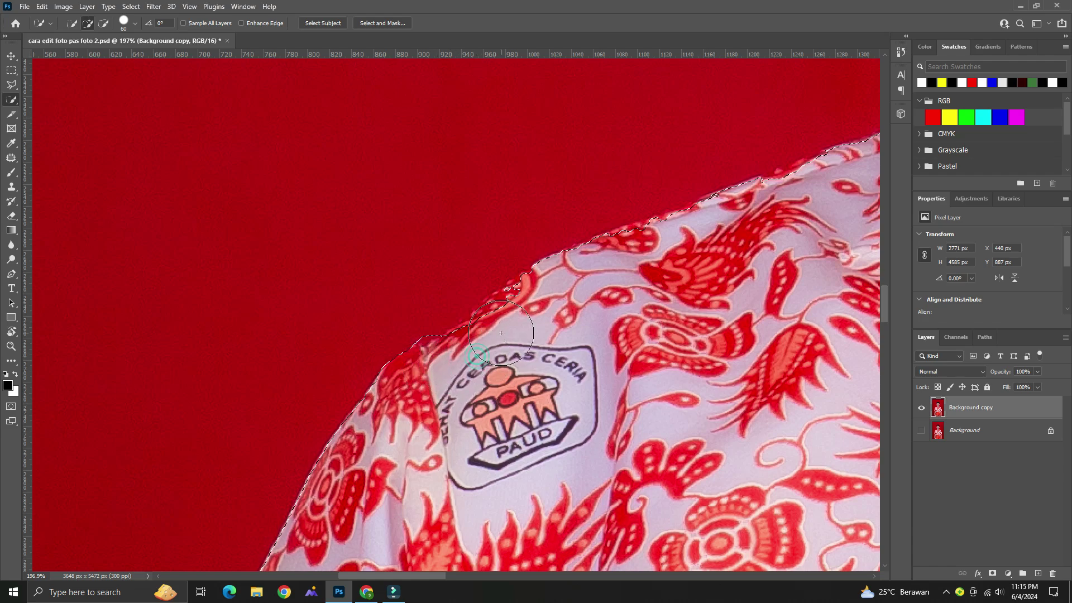
{"action": "mouse_move", "coordinate": [510, 325]}
{"action": "left_mouse_down"}
{"action": "mouse_move", "coordinate": [499, 333]}
{"action": "mouse_move", "coordinate": [629, 257]}
{"action": "mouse_move", "coordinate": [789, 195]}
{"action": "left_mouse_up"}
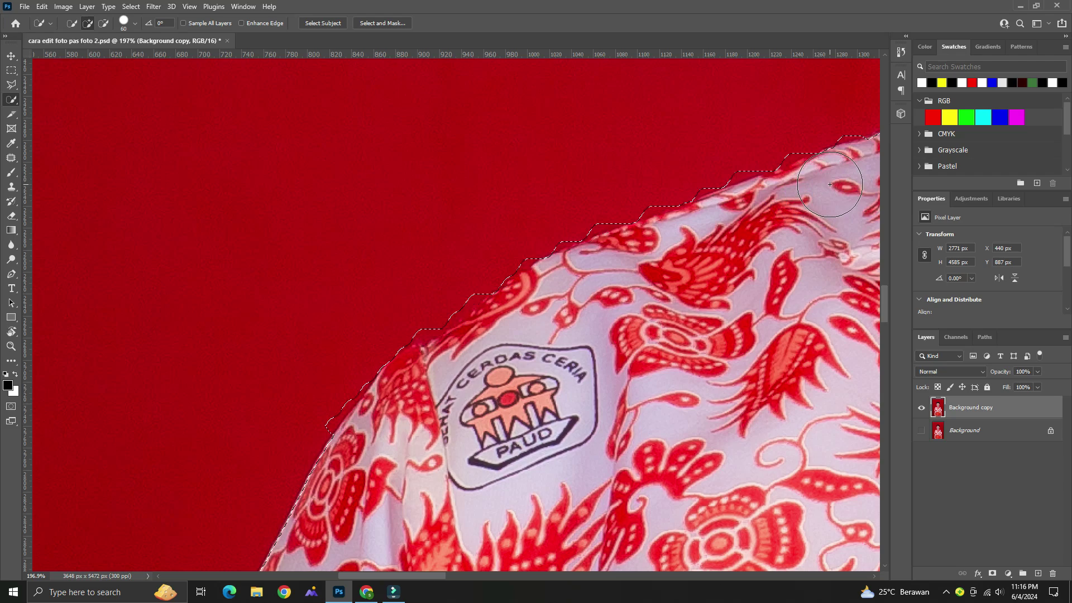
Step: Snap the selection to the right collar and shoulder edge, then fit the photo with Ctrl+0
{"action": "scroll", "coordinate": [788, 223], "scroll_direction": "down", "scroll_amount": 3}
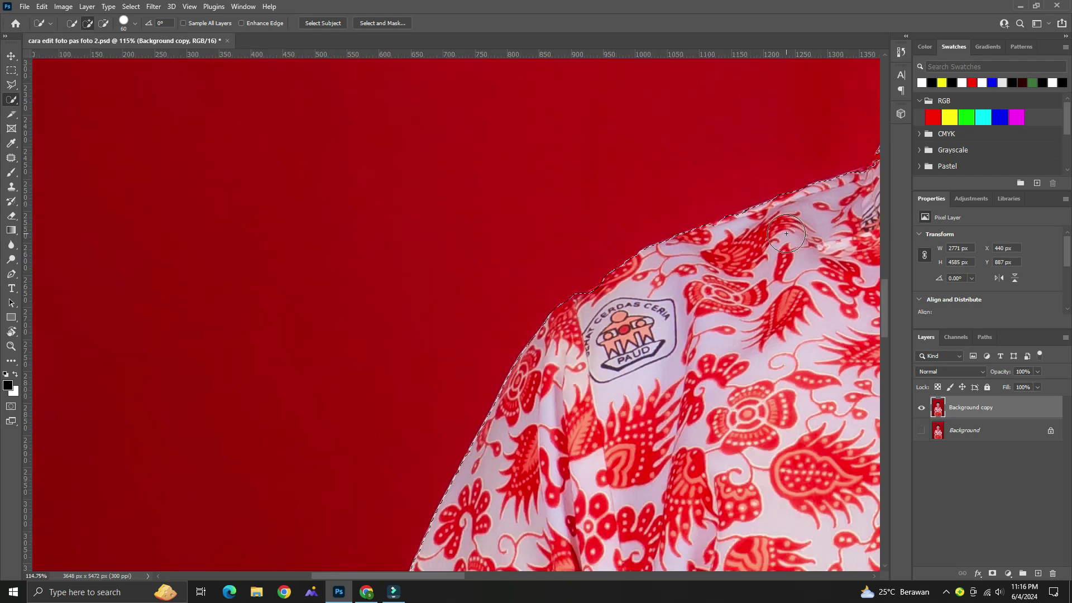
{"action": "scroll", "coordinate": [786, 239], "scroll_direction": "down", "scroll_amount": 2}
{"action": "scroll", "coordinate": [787, 239], "scroll_direction": "down", "scroll_amount": 1}
{"action": "scroll", "coordinate": [793, 224], "scroll_direction": "up", "scroll_amount": 4}
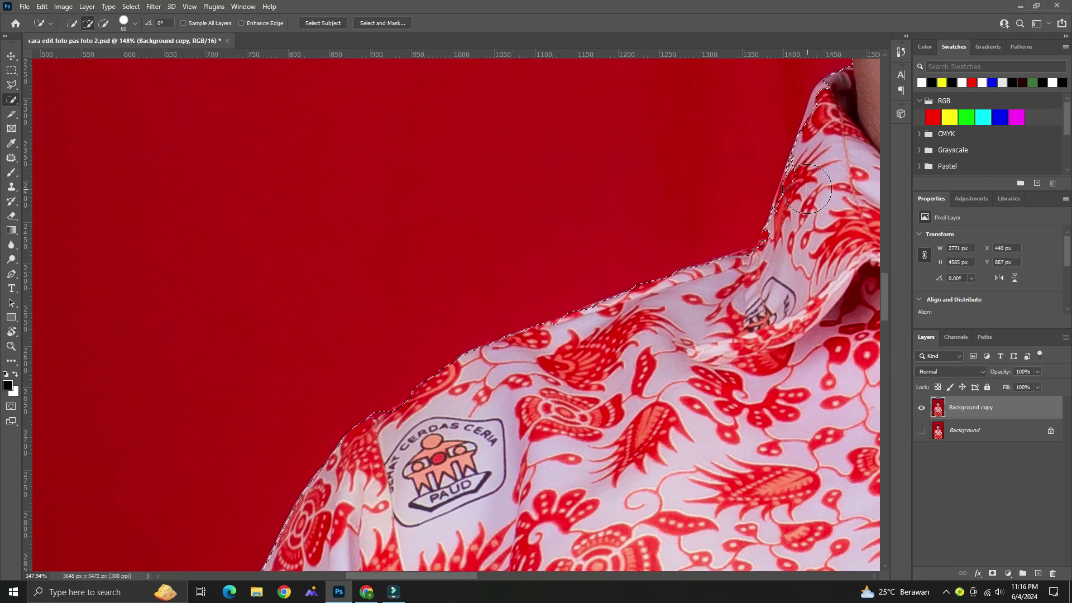
{"action": "left_click_drag", "start_coordinate": [804, 193], "coordinate": [757, 272]}
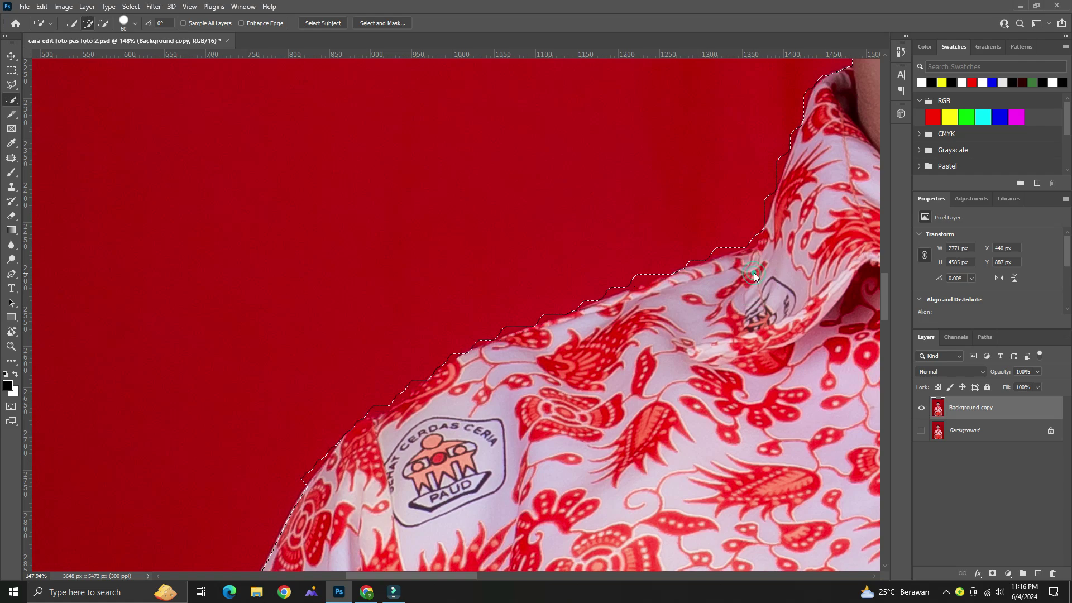
{"action": "left_click_drag", "start_coordinate": [754, 276], "coordinate": [561, 341]}
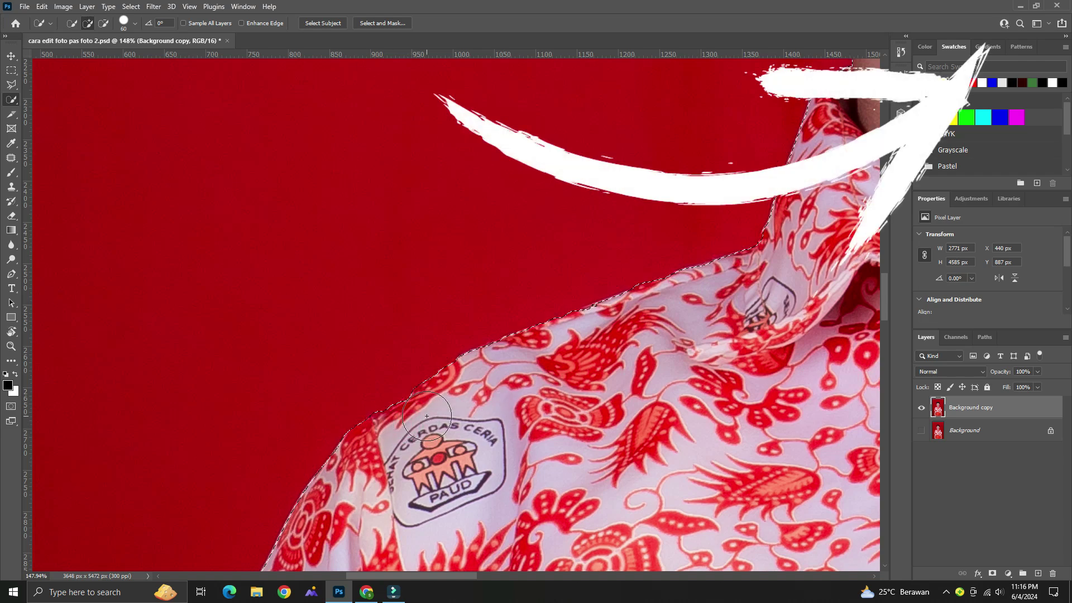
{"action": "scroll", "coordinate": [632, 323], "scroll_direction": "down", "scroll_amount": 2}
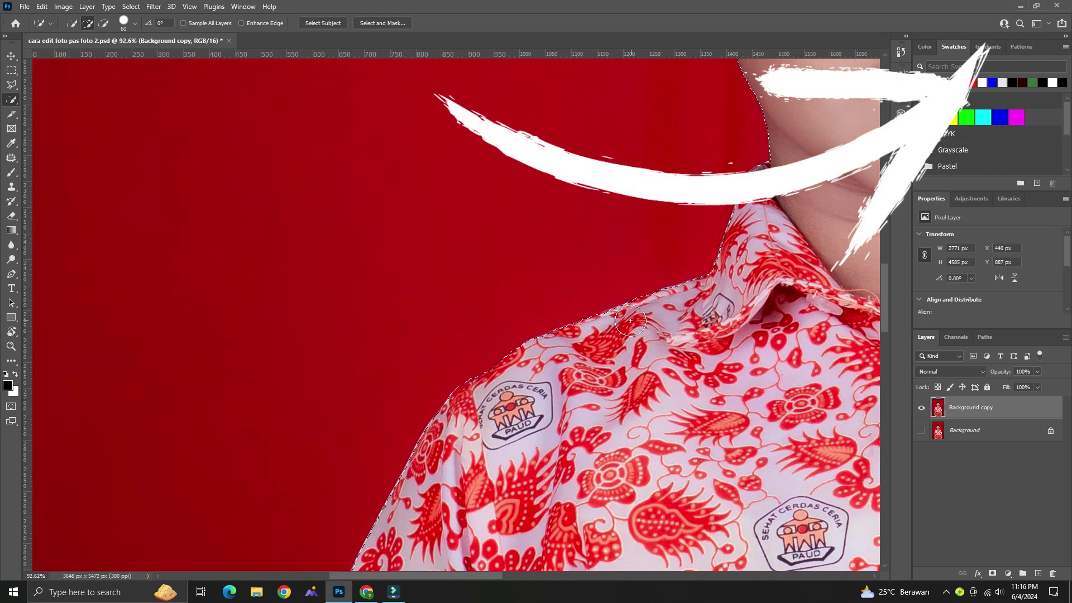
{"action": "scroll", "coordinate": [382, 413], "scroll_direction": "down", "scroll_amount": 2}
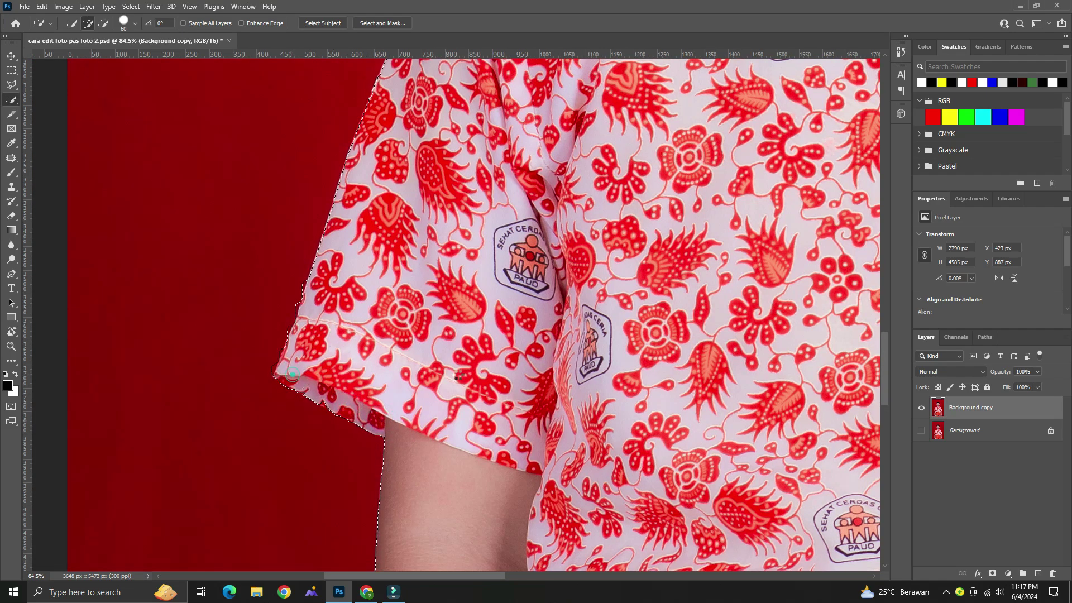
{"action": "key", "text": "ctrl+0"}
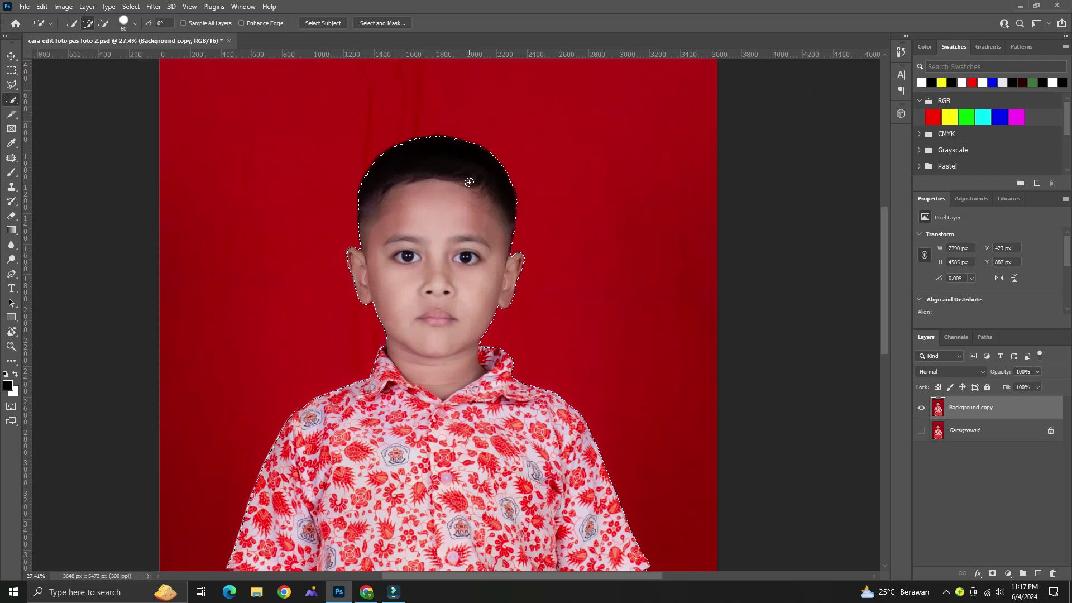
{"action": "scroll", "coordinate": [480, 175], "scroll_direction": "up", "scroll_amount": 3}
{"action": "scroll", "coordinate": [505, 275], "scroll_direction": "up", "scroll_amount": 2}
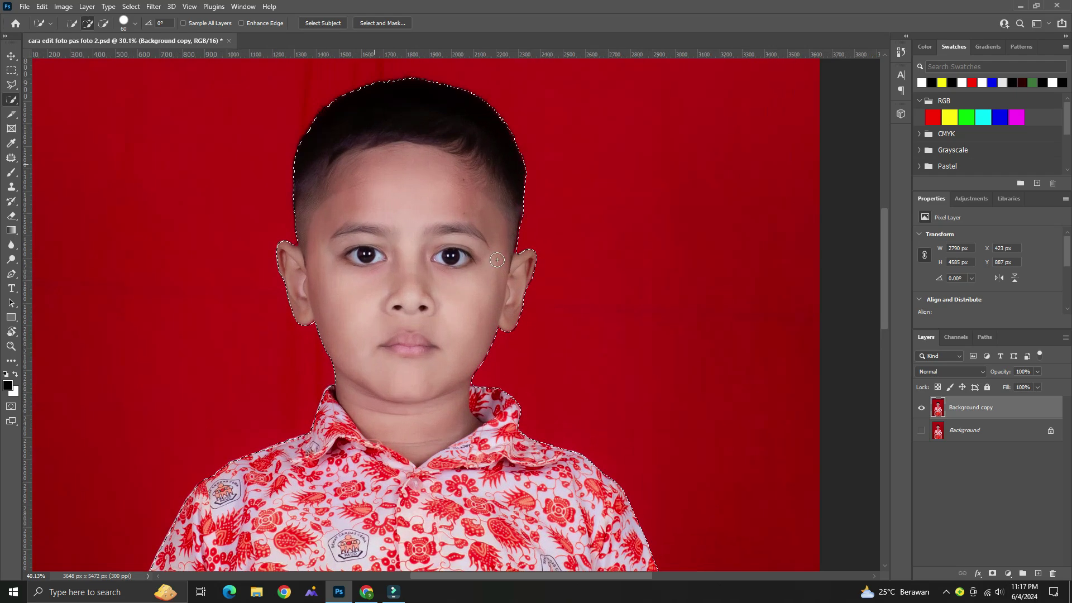
{"action": "scroll", "coordinate": [504, 274], "scroll_direction": "up", "scroll_amount": 1}
{"action": "scroll", "coordinate": [504, 274], "scroll_direction": "down", "scroll_amount": 5}
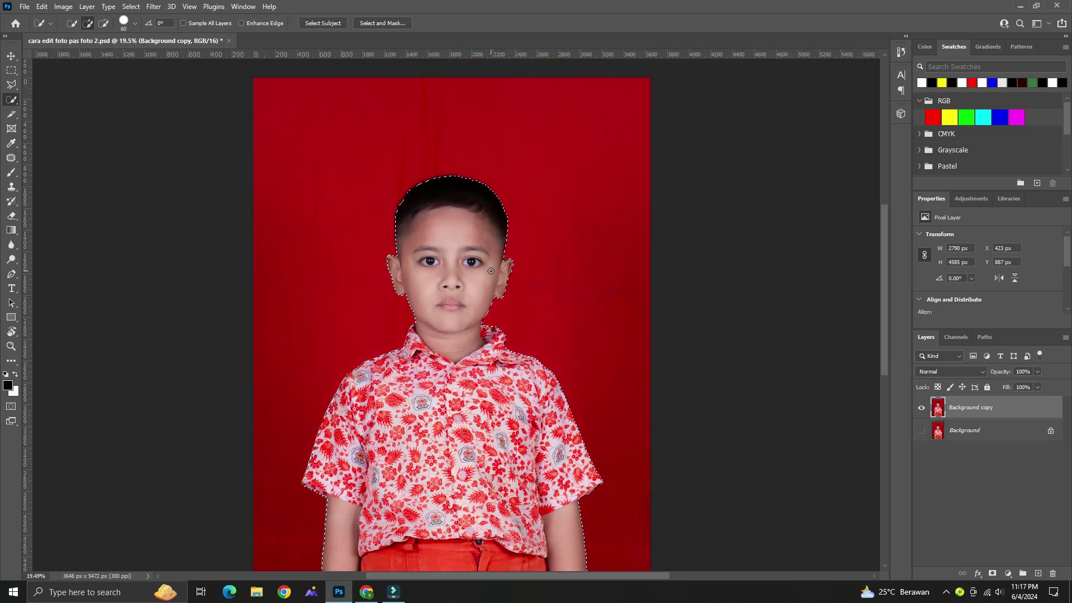
Step: Duplicate Background copy as 'Background copy 2' and hide Background copy
{"action": "right_click", "coordinate": [1007, 412]}
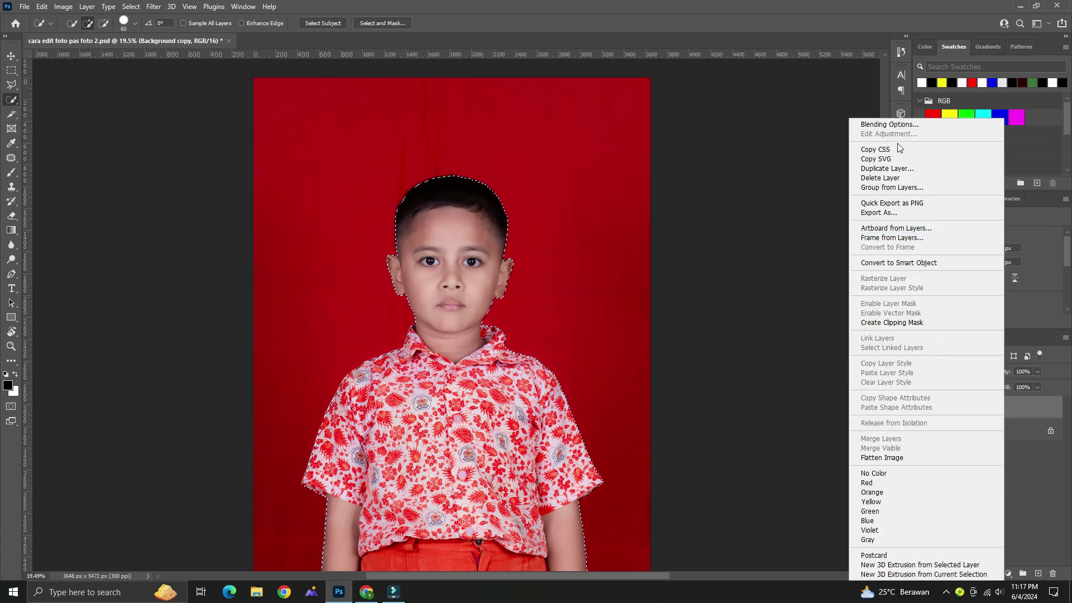
{"action": "left_click", "coordinate": [893, 167]}
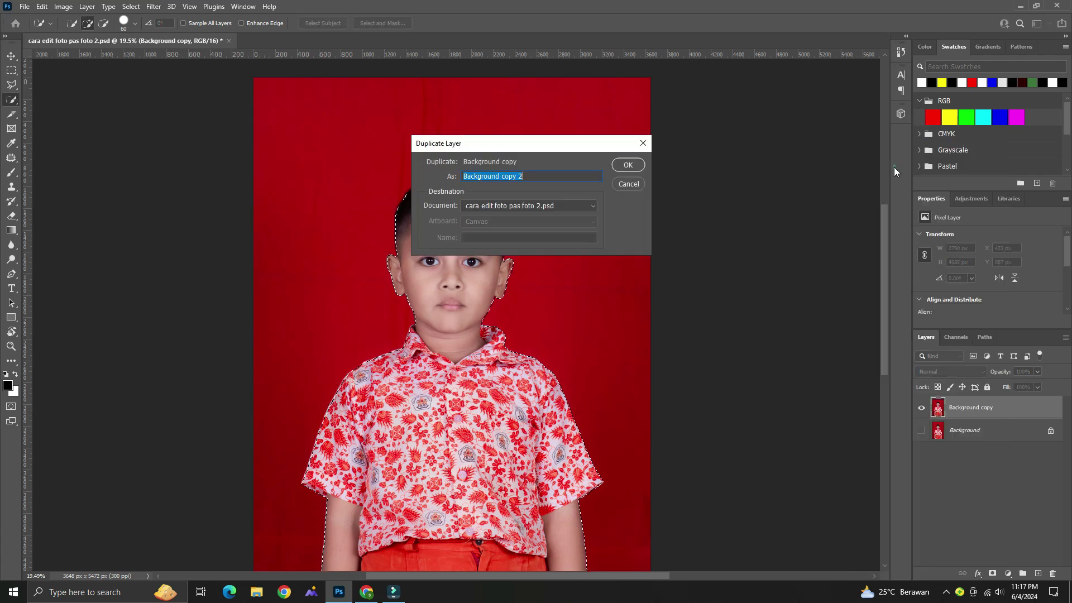
{"action": "left_click", "coordinate": [634, 165]}
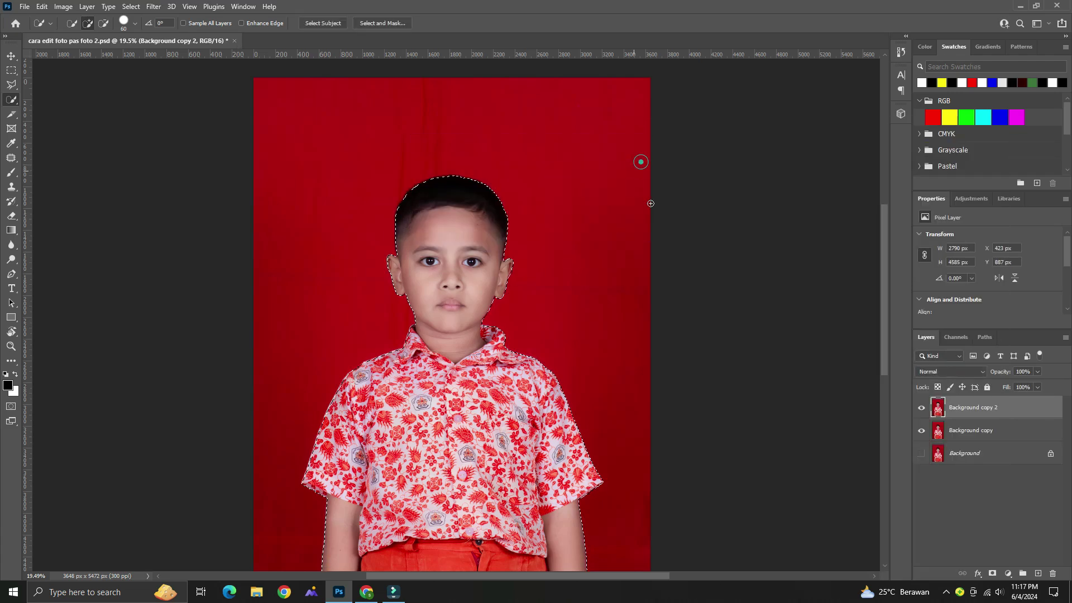
{"action": "left_click", "coordinate": [921, 430]}
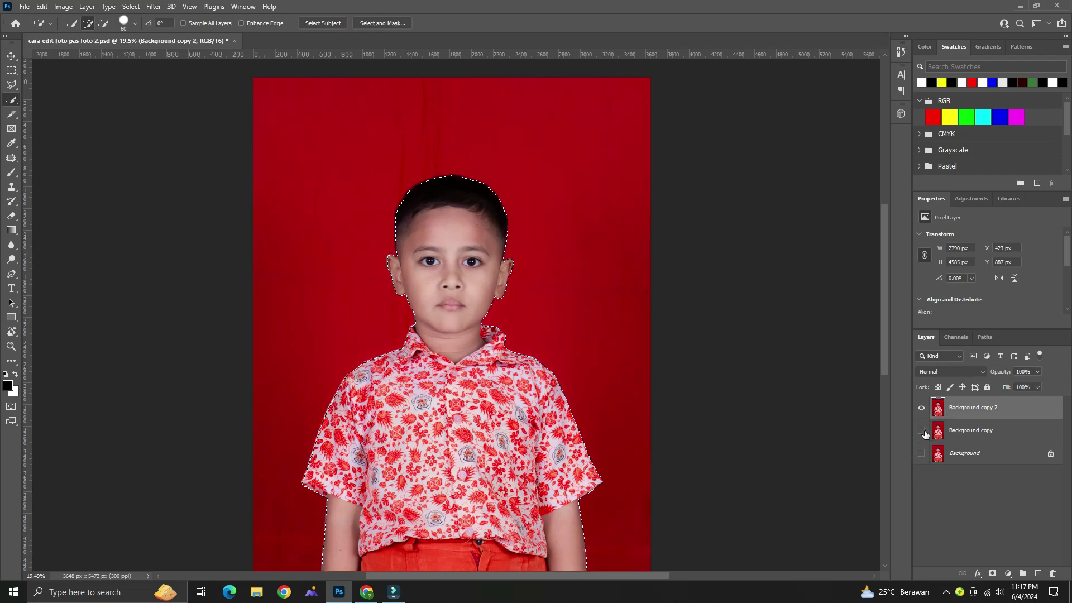
Step: Try copying the selected boy to Layer 1 with Ctrl+J, then undo it
{"action": "left_click", "coordinate": [962, 430]}
{"action": "scroll", "coordinate": [410, 291], "scroll_direction": "up", "scroll_amount": 1}
{"action": "scroll", "coordinate": [410, 290], "scroll_direction": "down", "scroll_amount": 2}
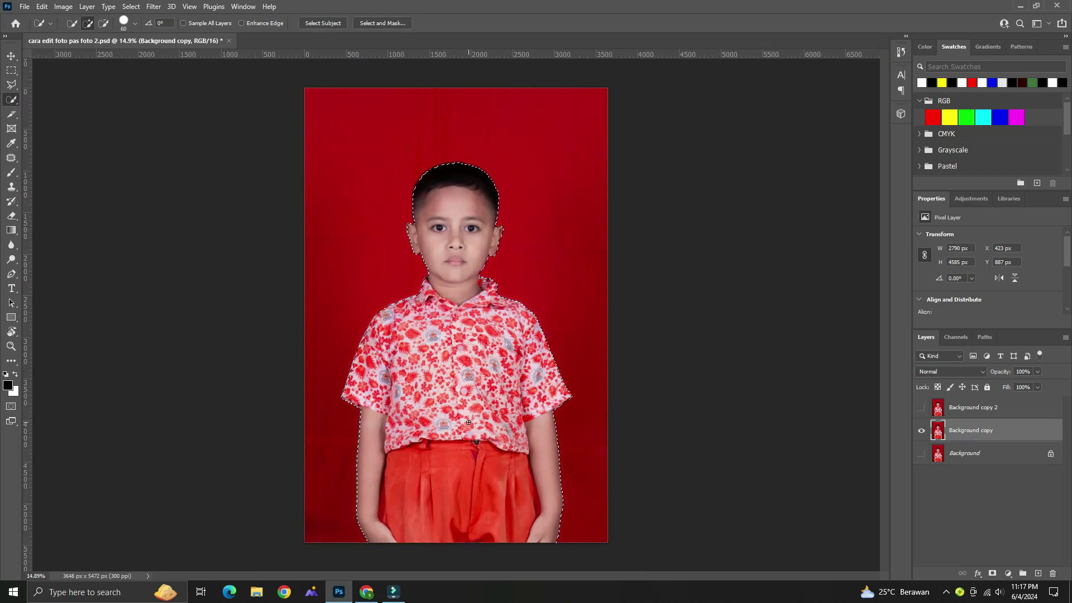
{"action": "key", "text": "ctrl+j"}
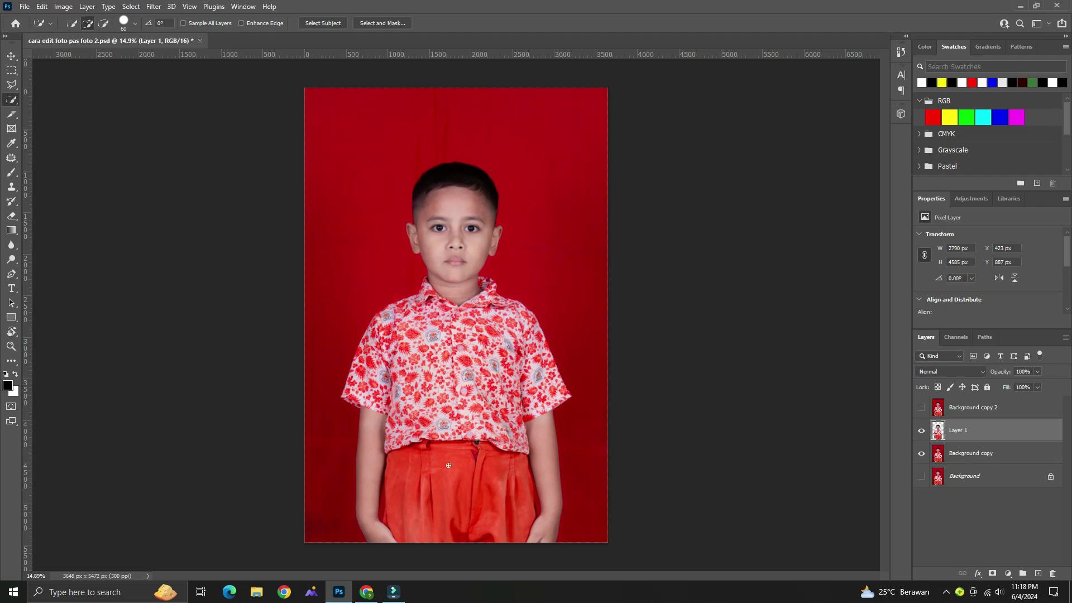
{"action": "left_click", "coordinate": [922, 454]}
{"action": "left_click", "coordinate": [921, 431]}
{"action": "left_click", "coordinate": [949, 453]}
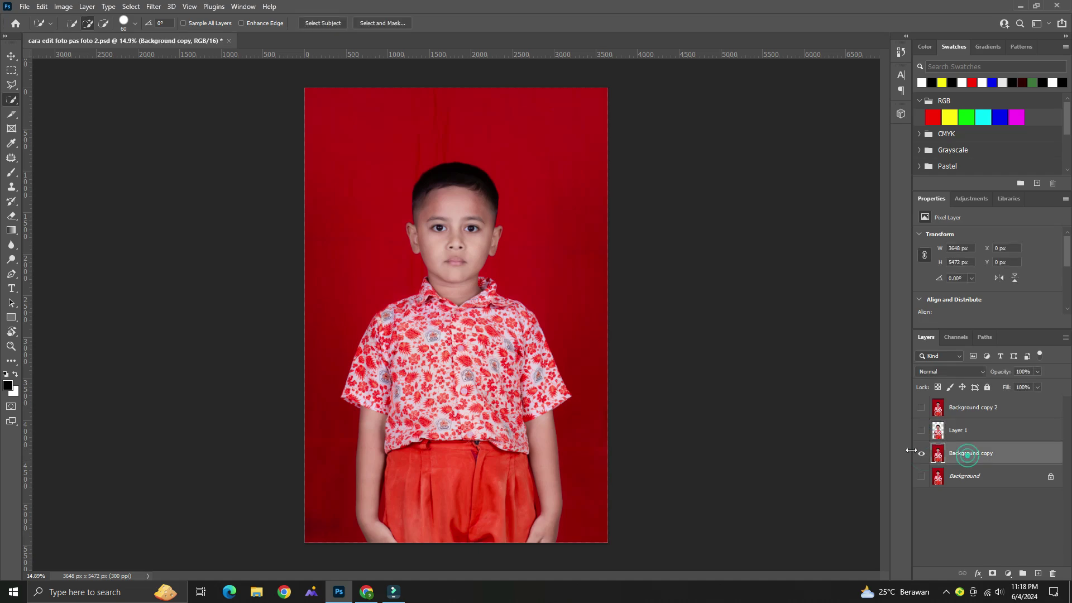
{"action": "key", "text": "ctrl+plus"}
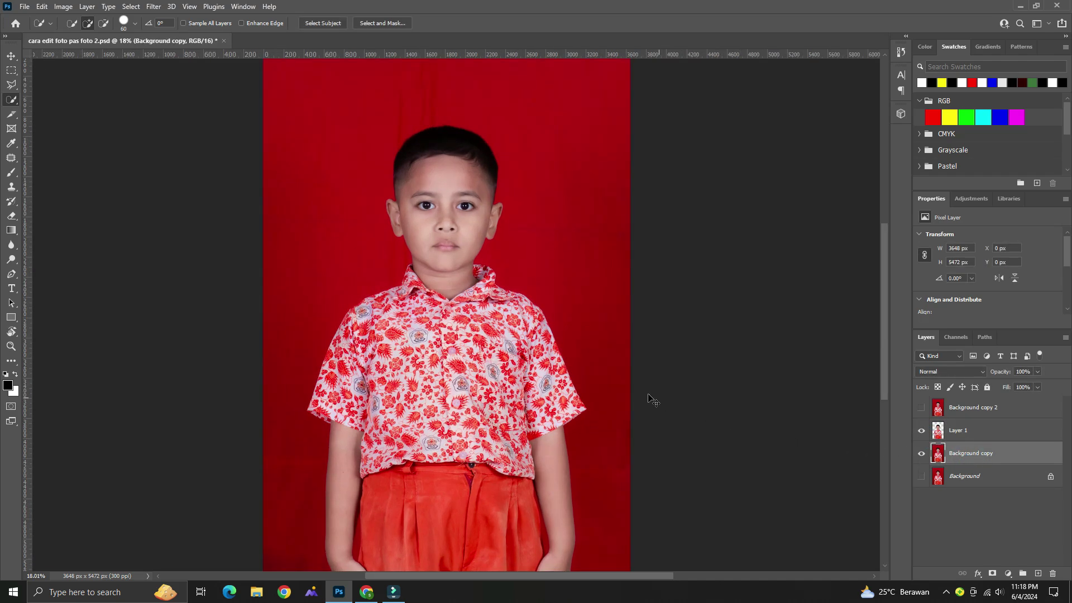
{"action": "key", "text": "ctrl+z"}
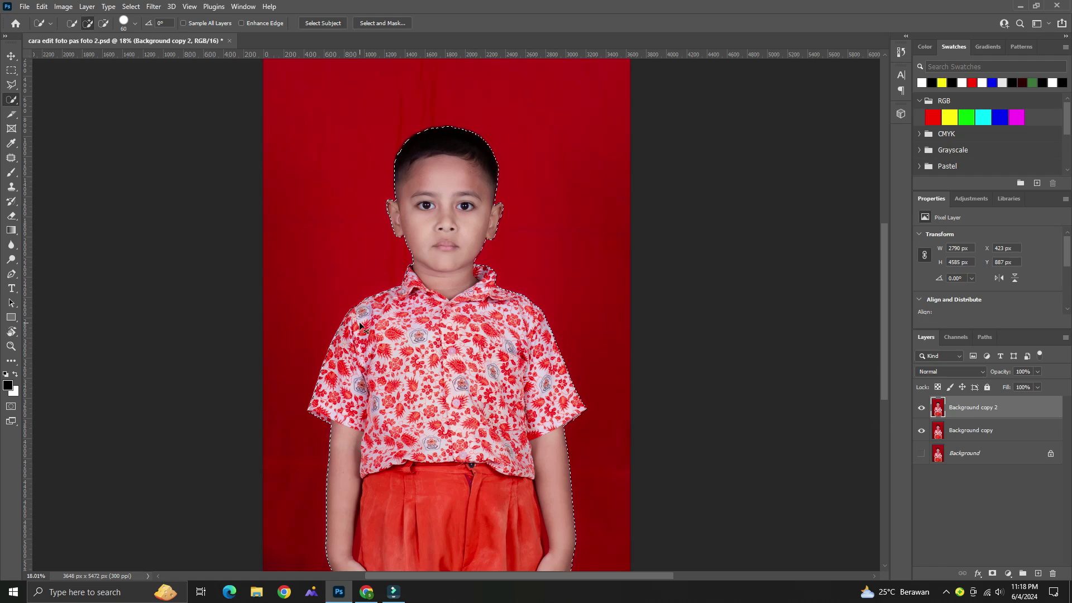
Step: Invert the selection with Ctrl+Shift+I so the red backdrop around the boy is selected
{"action": "key", "text": "ctrl+shift+i"}
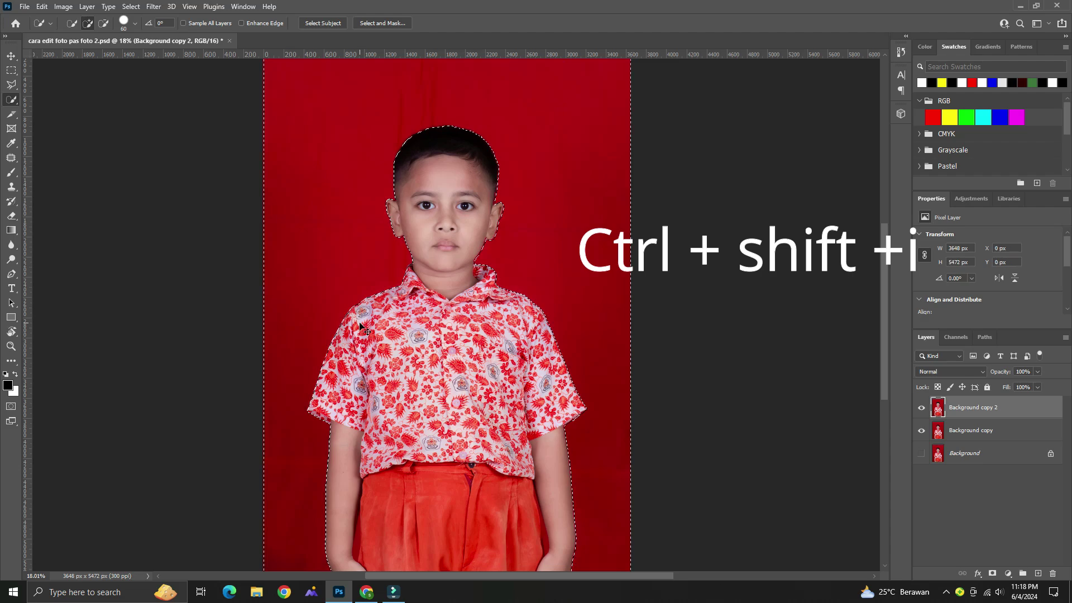
{"action": "scroll", "coordinate": [367, 316], "scroll_direction": "down", "scroll_amount": 3}
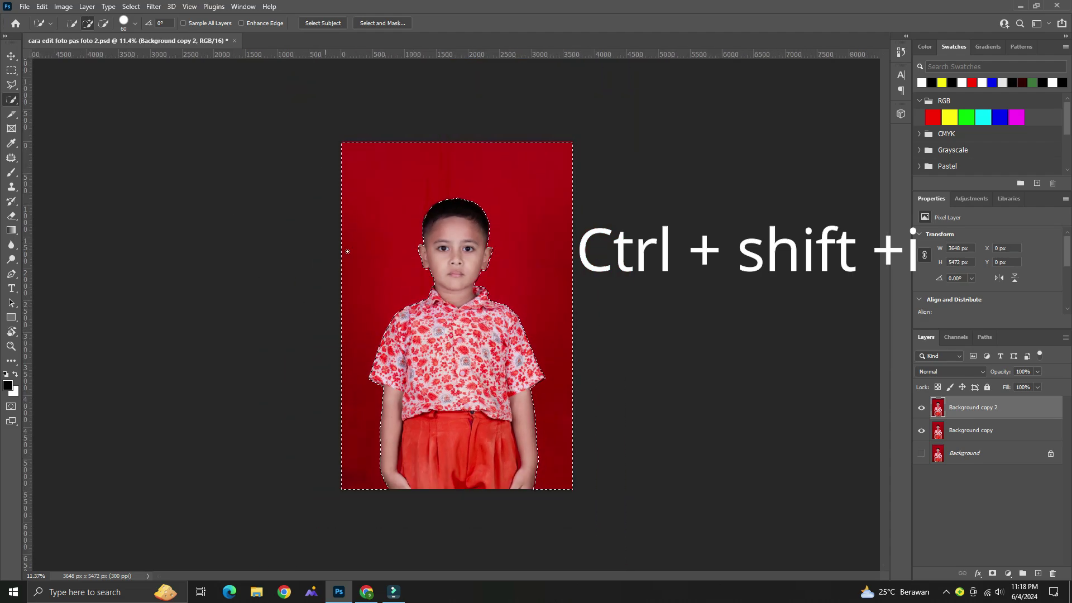
{"action": "scroll", "coordinate": [438, 427], "scroll_direction": "up", "scroll_amount": 2}
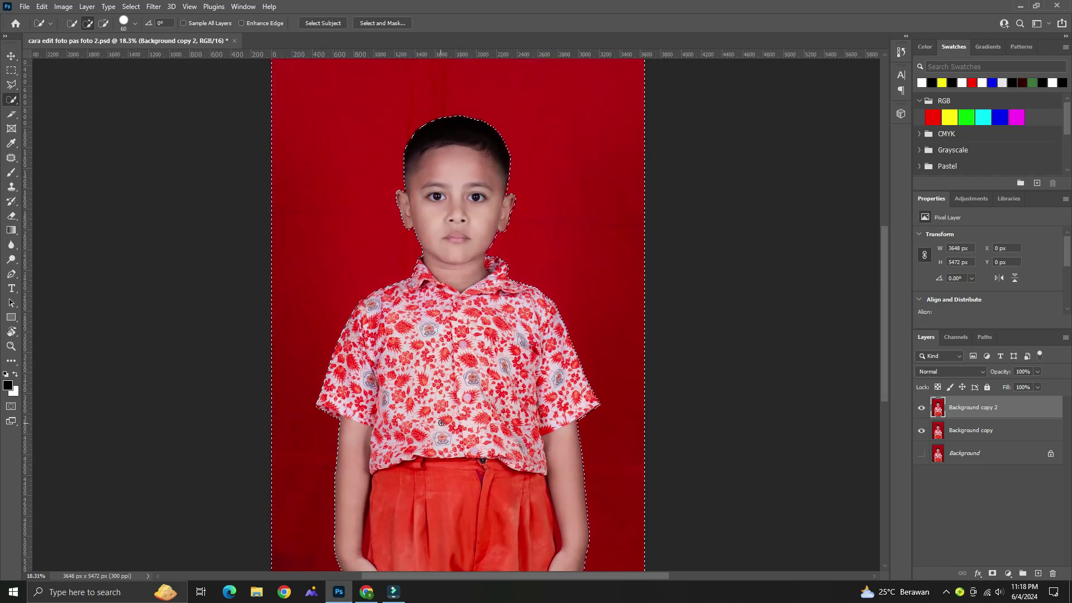
{"action": "scroll", "coordinate": [441, 423], "scroll_direction": "down", "scroll_amount": 1}
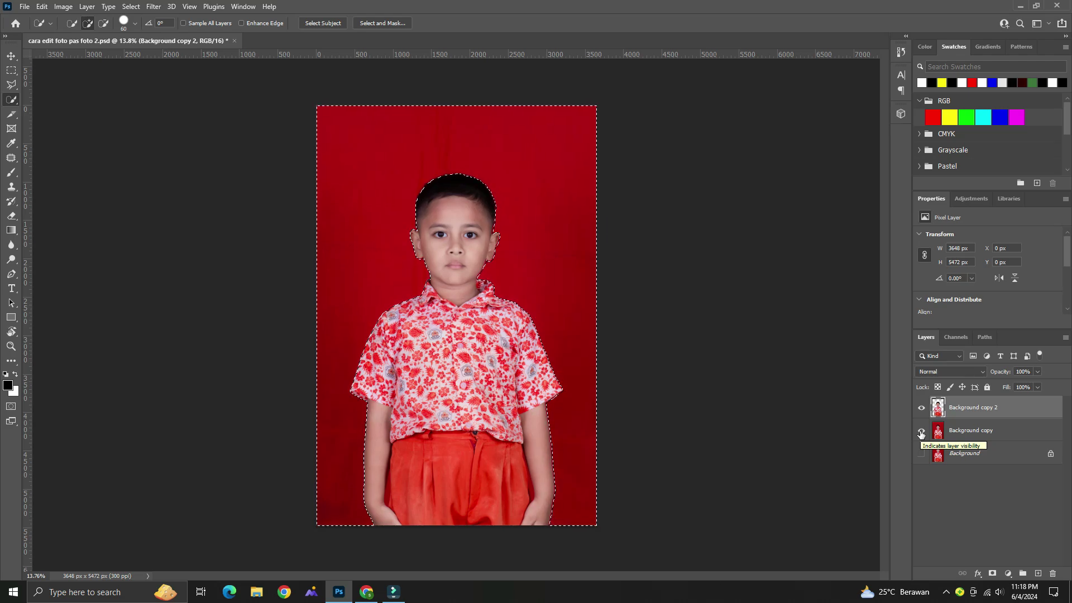
Step: Hide Background copy to reveal the transparent cut-out and deselect with Ctrl+D
{"action": "left_click", "coordinate": [920, 431]}
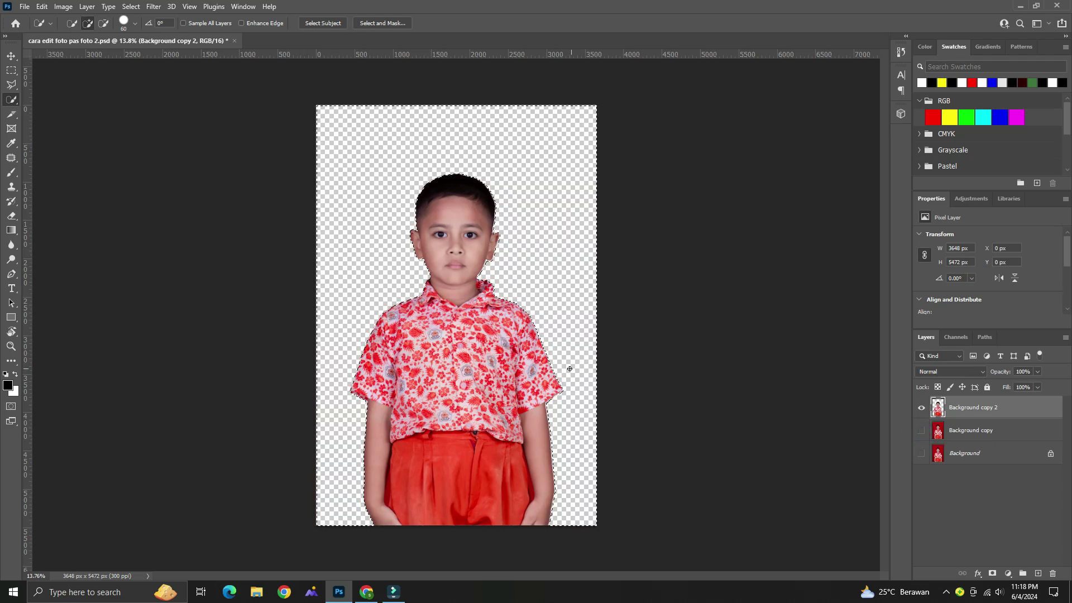
{"action": "scroll", "coordinate": [521, 282], "scroll_direction": "up", "scroll_amount": 2}
{"action": "scroll", "coordinate": [514, 268], "scroll_direction": "up", "scroll_amount": 2}
{"action": "scroll", "coordinate": [474, 238], "scroll_direction": "down", "scroll_amount": 2}
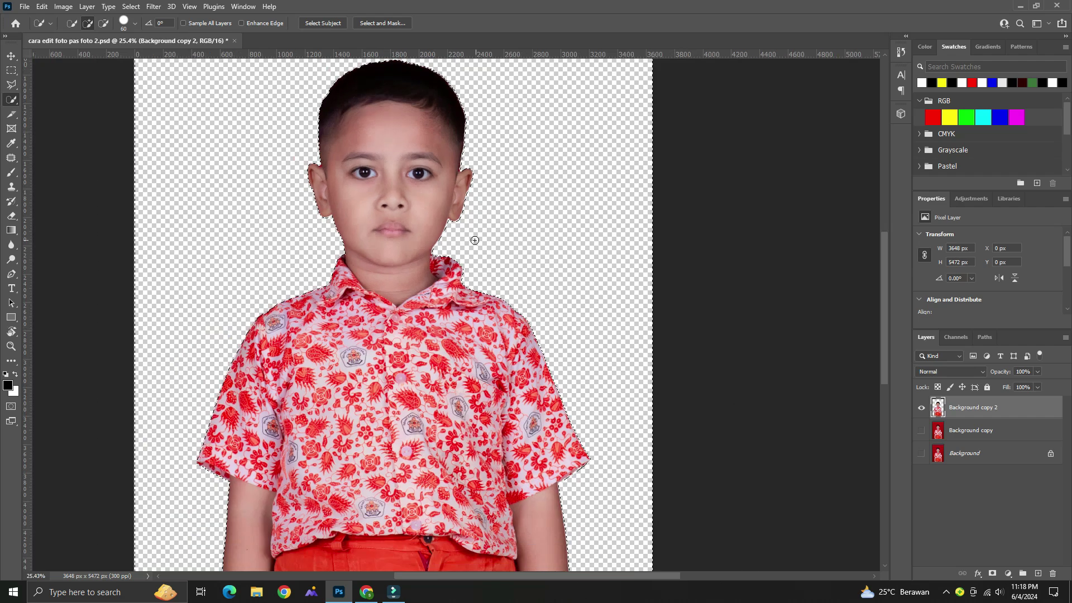
{"action": "scroll", "coordinate": [424, 125], "scroll_direction": "down", "scroll_amount": 2}
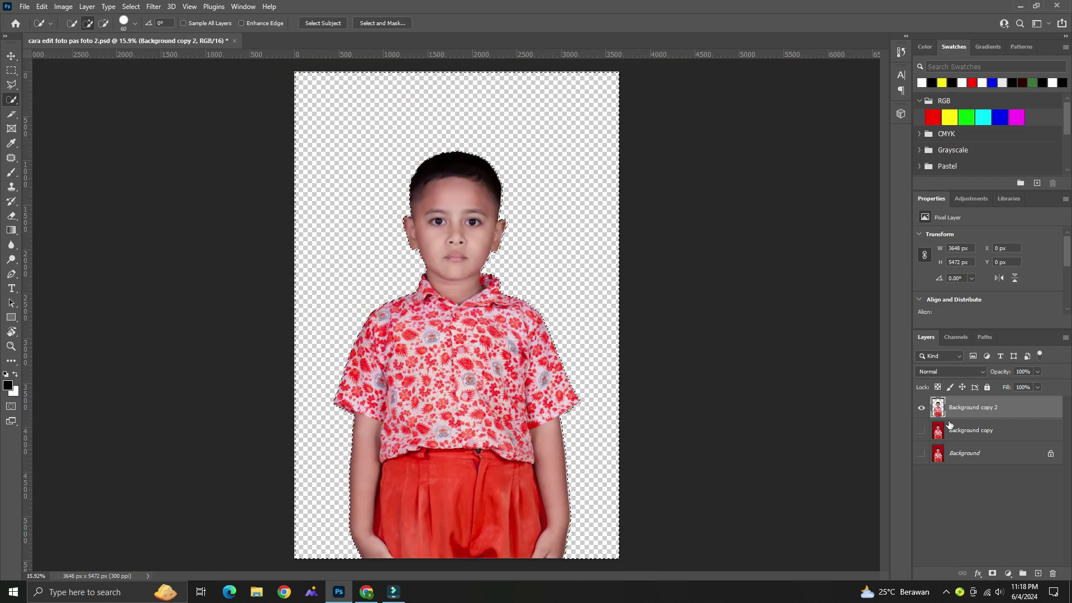
{"action": "key", "text": "ctrl+d"}
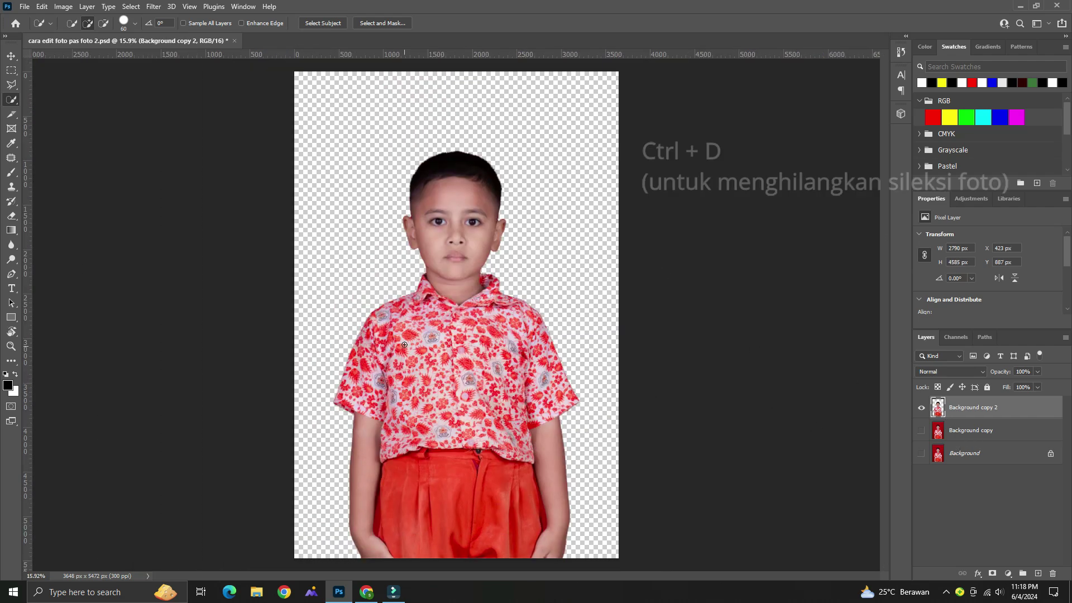
{"action": "scroll", "coordinate": [459, 328], "scroll_direction": "down", "scroll_amount": 3}
{"action": "scroll", "coordinate": [458, 328], "scroll_direction": "up", "scroll_amount": 2}
{"action": "scroll", "coordinate": [416, 307], "scroll_direction": "up", "scroll_amount": 2}
{"action": "scroll", "coordinate": [413, 309], "scroll_direction": "down", "scroll_amount": 2}
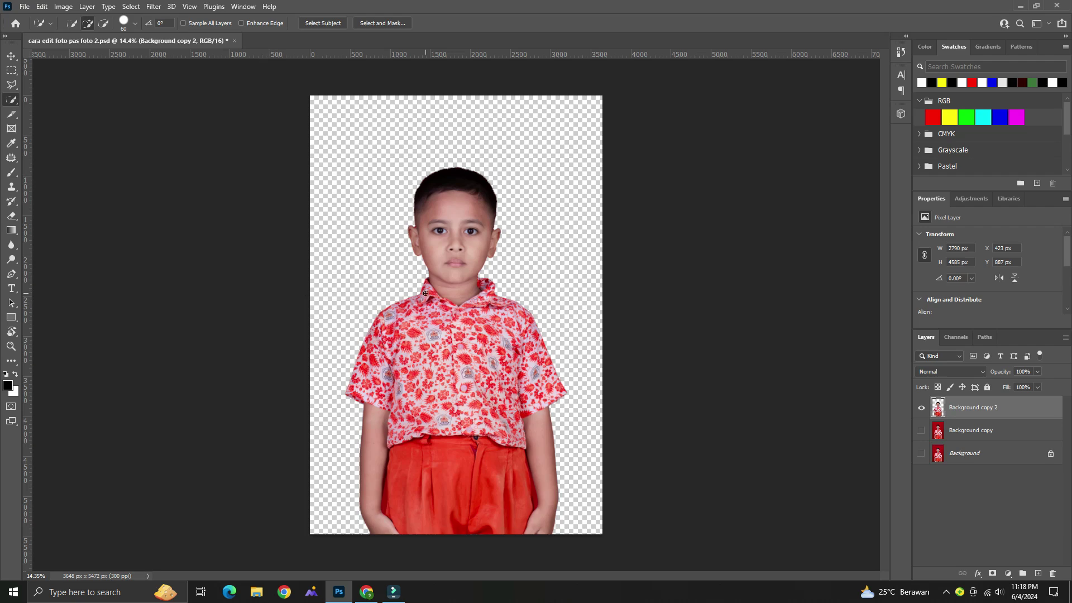
{"action": "key", "text": "c"}
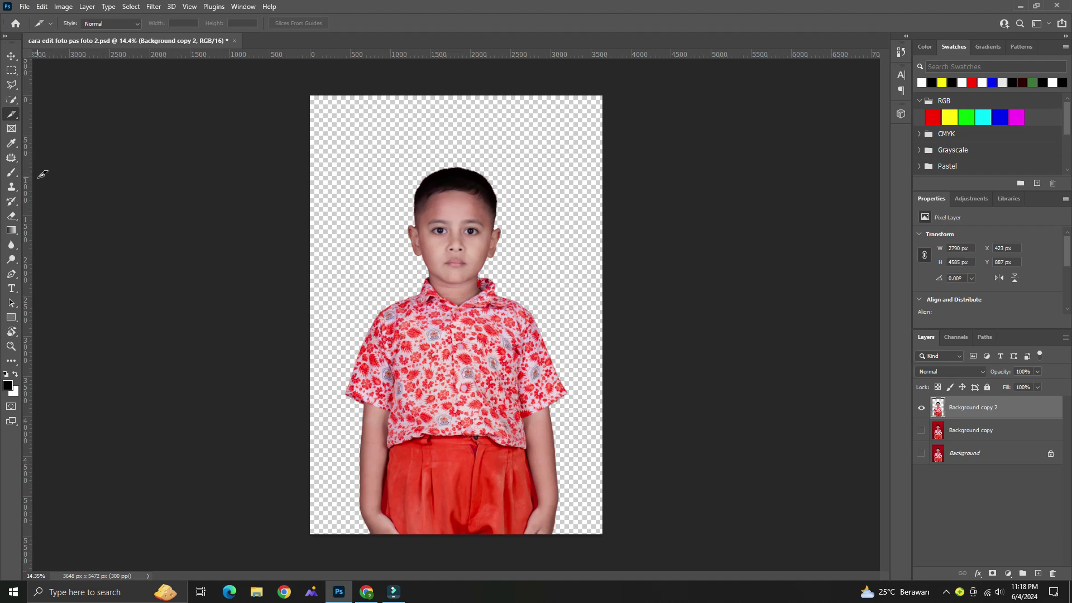
Step: Crop to the 4 x 6 cm preset with no resolution, tightening top and bottom around head and shoulders
{"action": "right_click", "coordinate": [11, 114]}
{"action": "key", "text": "Escape"}
{"action": "left_click", "coordinate": [43, 119]}
{"action": "left_click", "coordinate": [100, 22]}
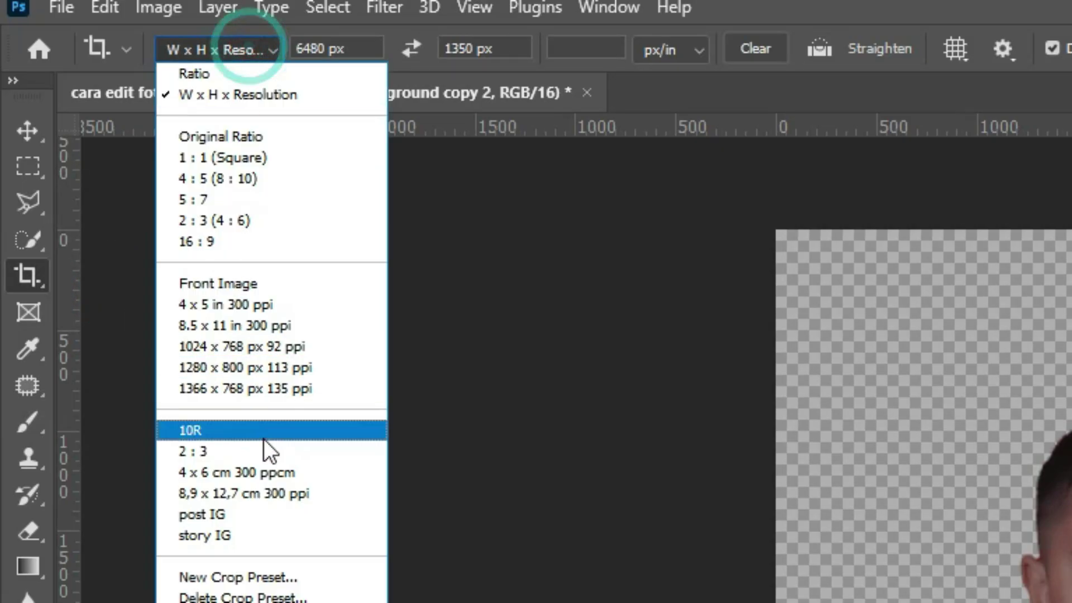
{"action": "key", "text": "Escape"}
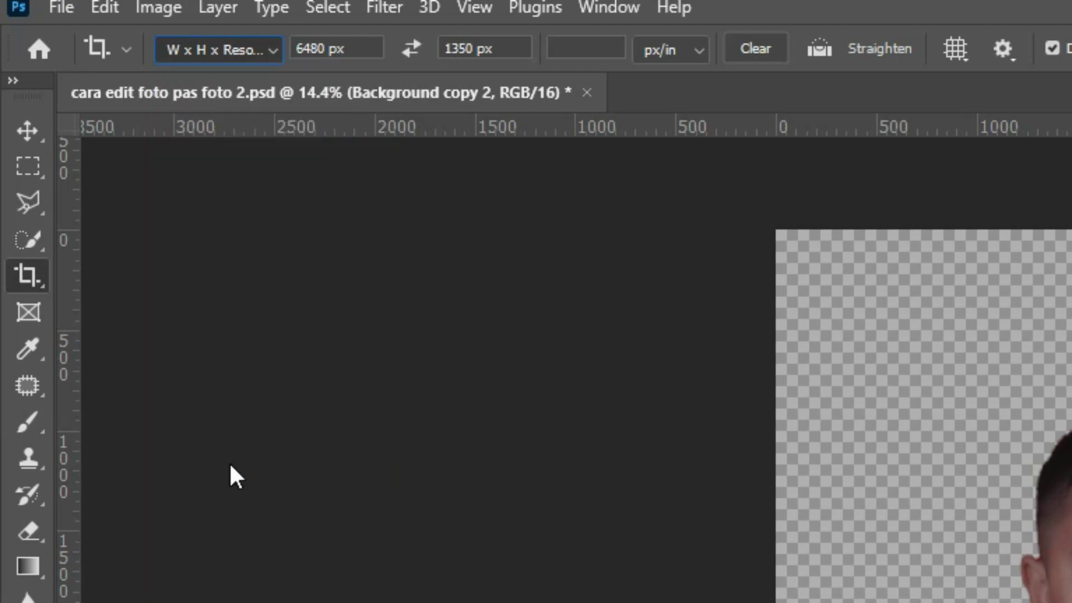
{"action": "left_click", "coordinate": [229, 463]}
{"action": "left_click", "coordinate": [603, 49]}
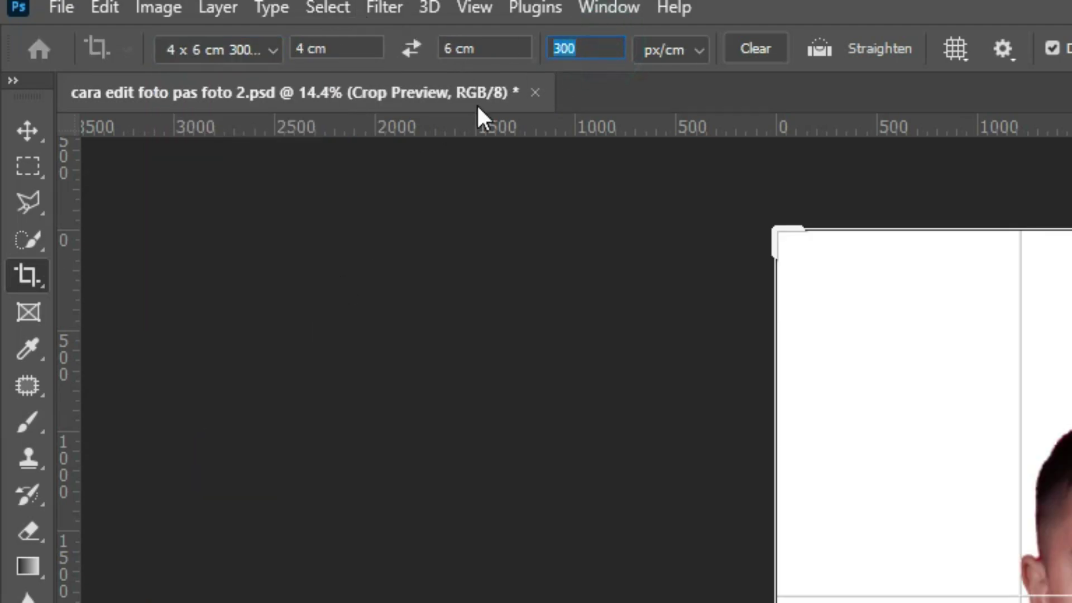
{"action": "key", "text": "BackSpace"}
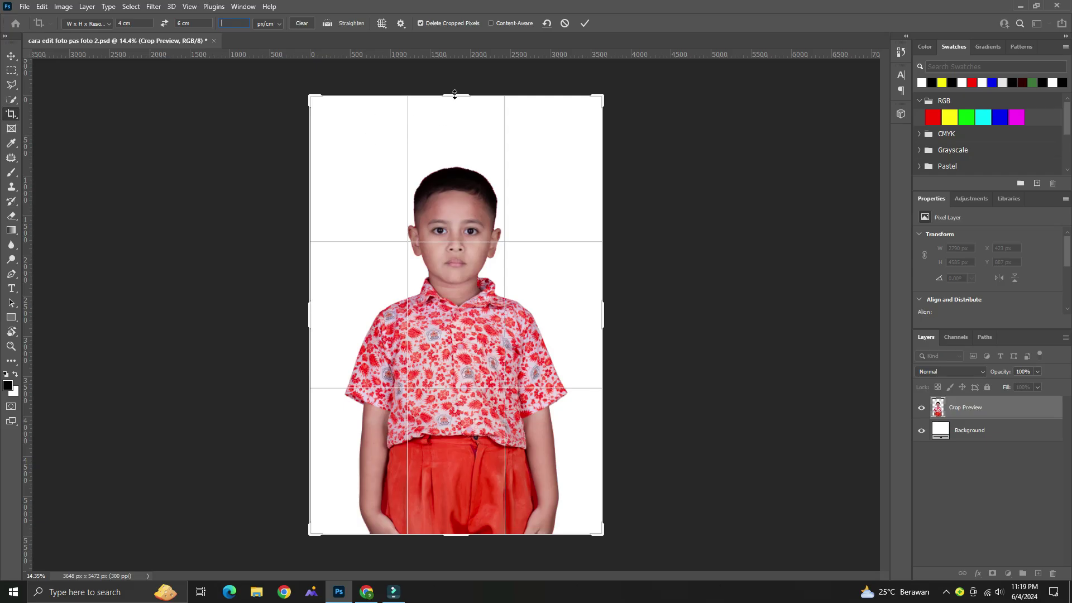
{"action": "left_click_drag", "start_coordinate": [454, 94], "coordinate": [454, 120]}
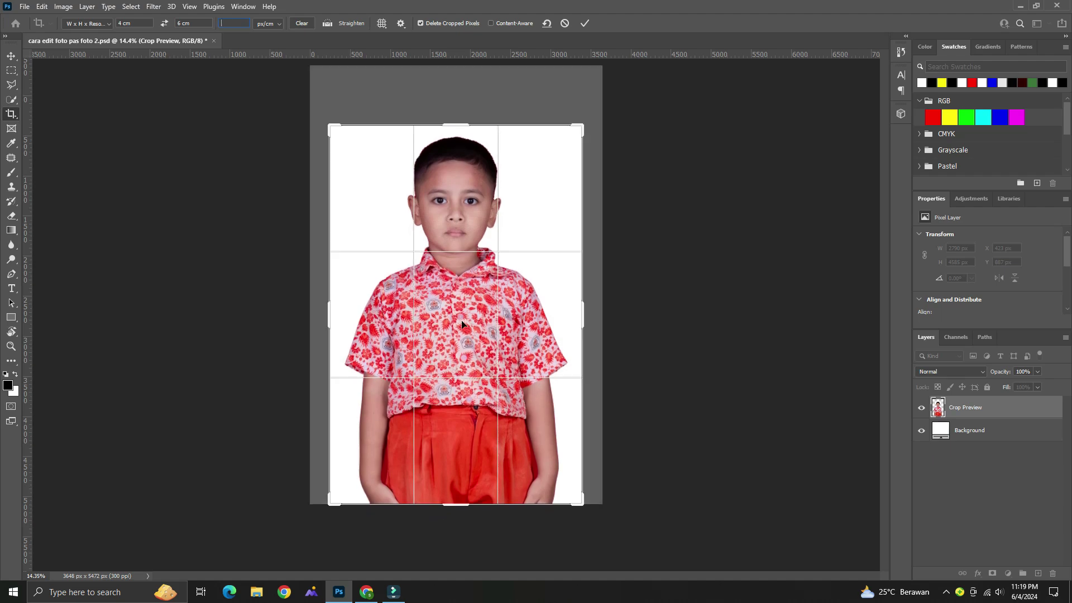
{"action": "left_click_drag", "start_coordinate": [446, 513], "coordinate": [446, 442]}
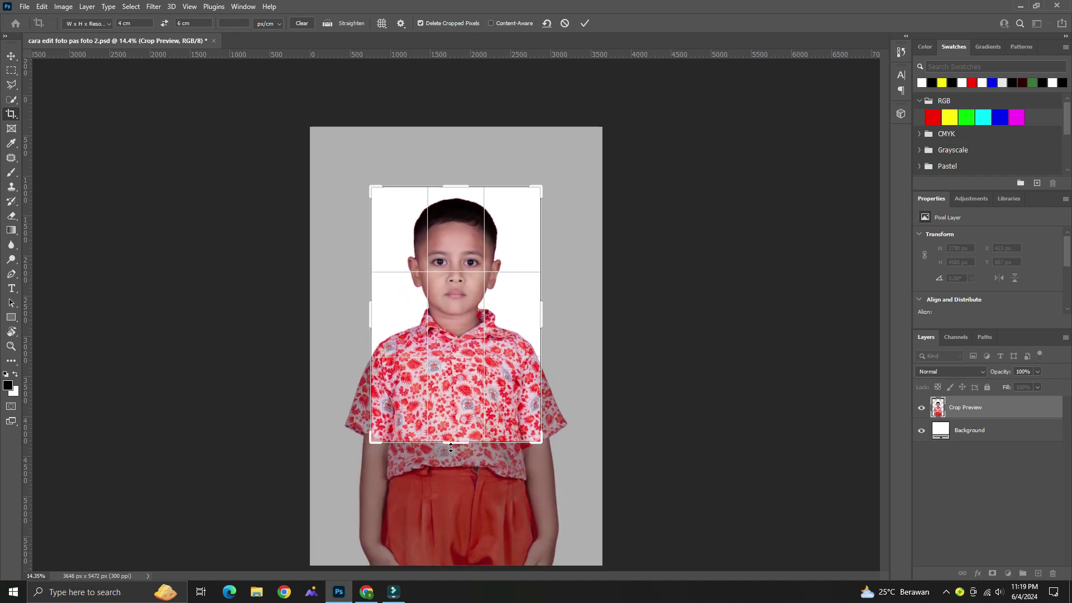
{"action": "key", "text": "Return"}
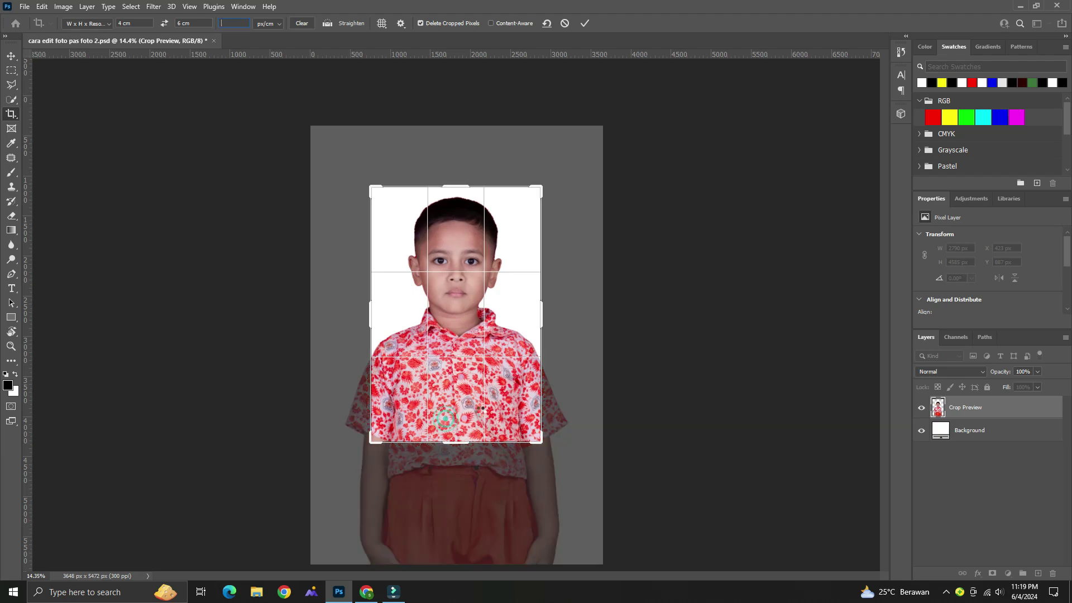
Step: Add a pure red (ff0000) Solid Color fill layer above Background copy, beneath the boy
{"action": "scroll", "coordinate": [456, 336], "scroll_direction": "up", "scroll_amount": 1}
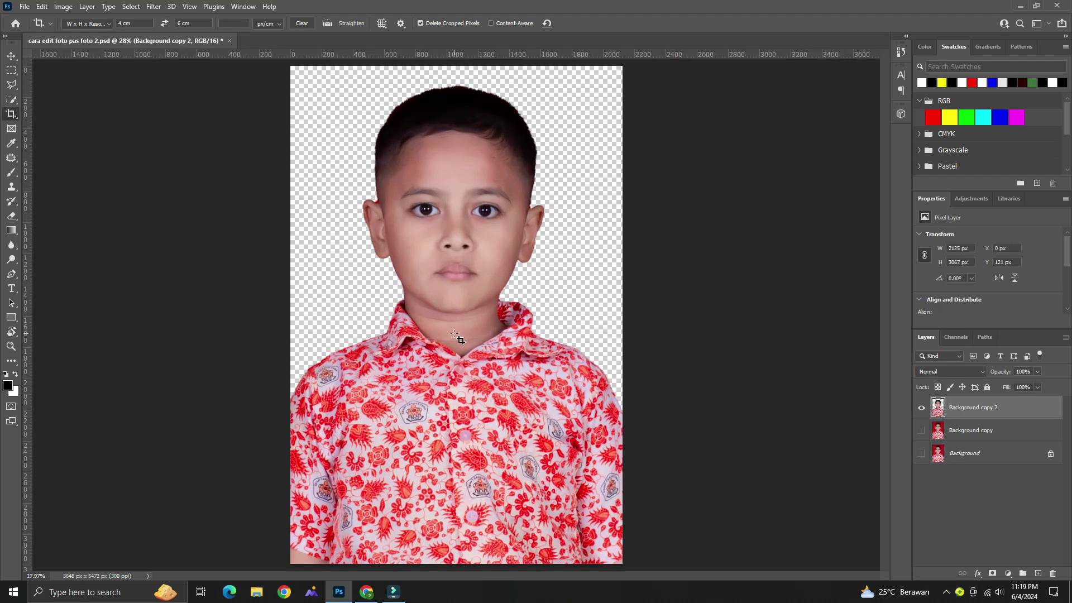
{"action": "scroll", "coordinate": [457, 336], "scroll_direction": "up", "scroll_amount": 1}
{"action": "scroll", "coordinate": [456, 336], "scroll_direction": "up", "scroll_amount": 1}
{"action": "scroll", "coordinate": [577, 375], "scroll_direction": "down", "scroll_amount": 4}
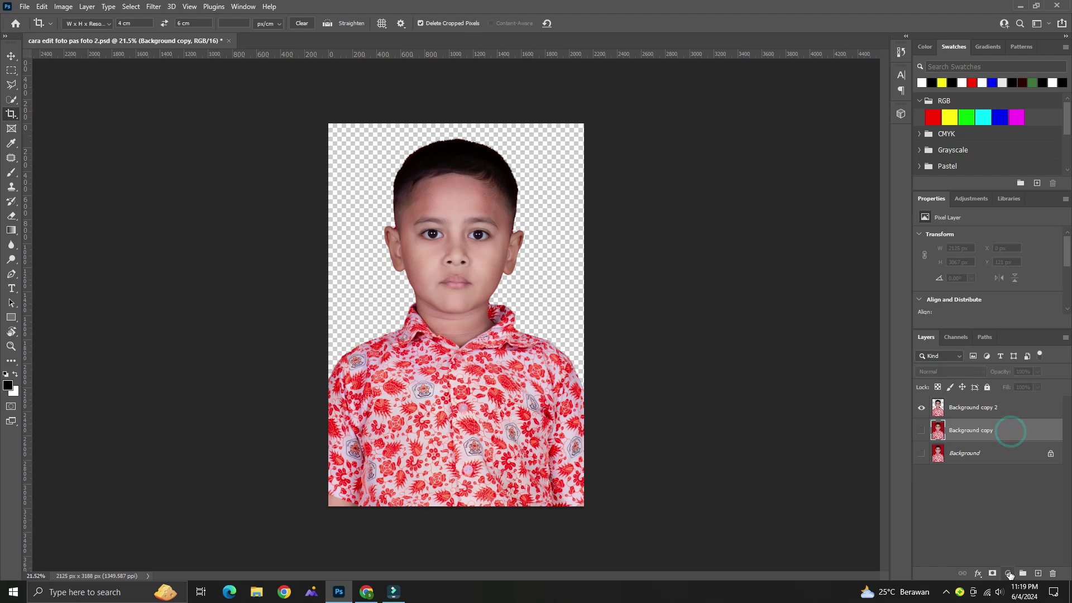
{"action": "left_click_drag", "start_coordinate": [1011, 435], "coordinate": [996, 431]}
{"action": "left_click", "coordinate": [996, 432]}
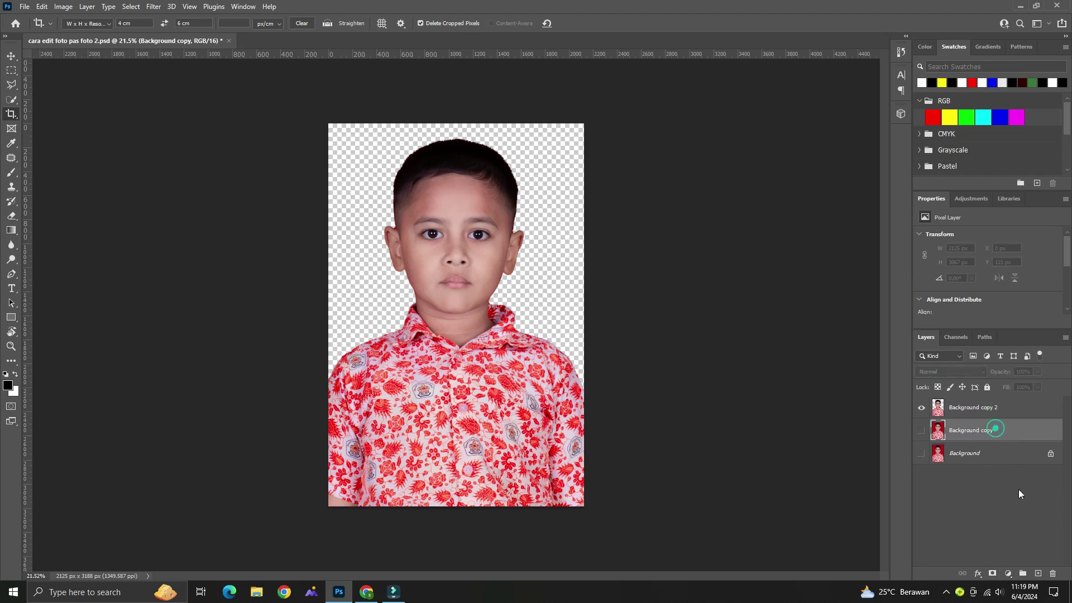
{"action": "left_click", "coordinate": [1008, 575]}
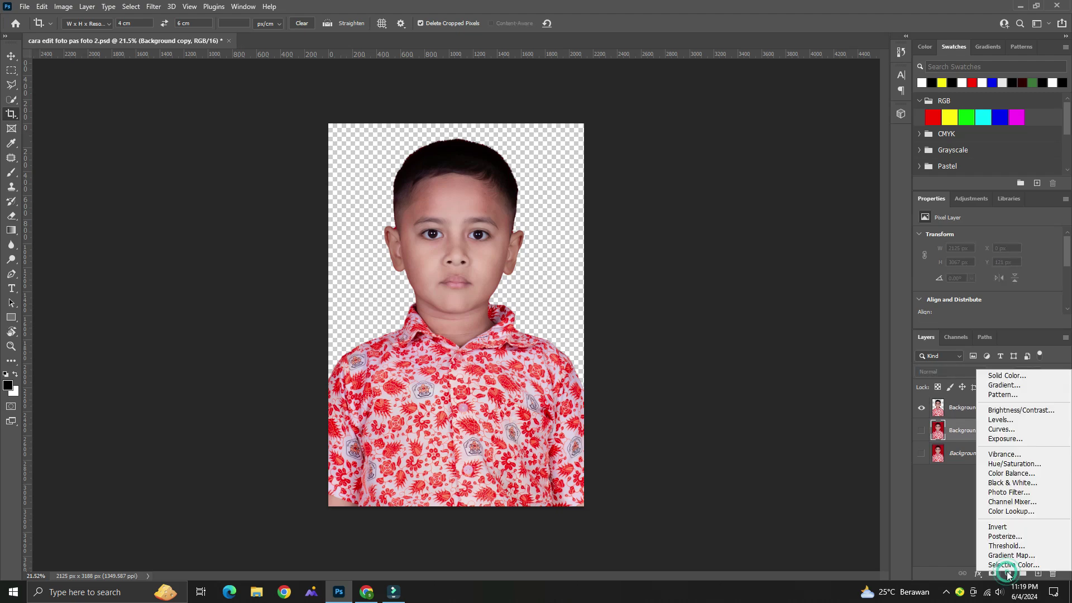
{"action": "left_click", "coordinate": [1007, 376]}
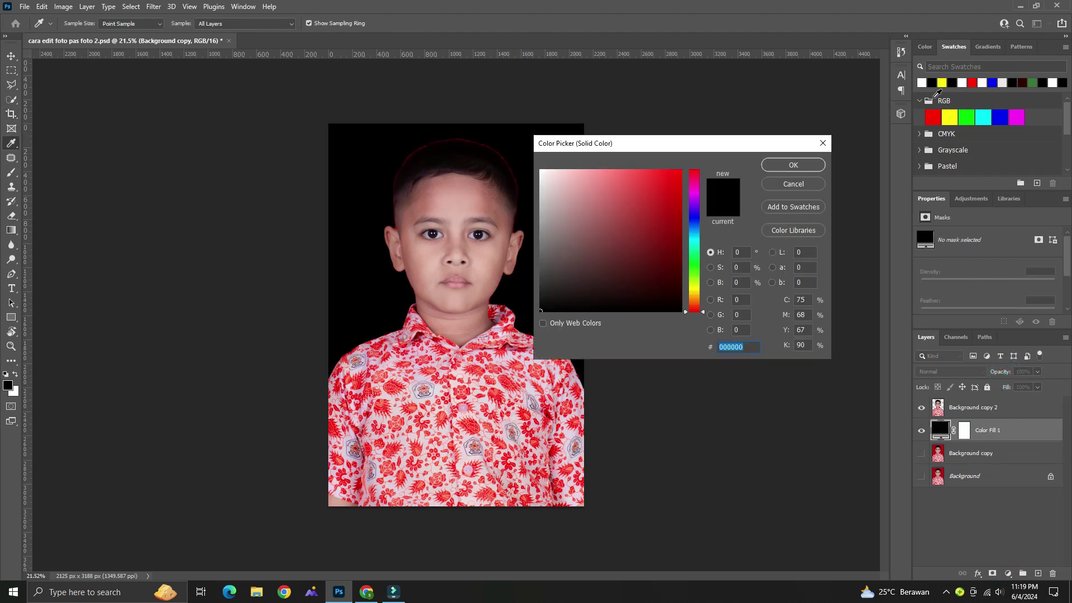
{"action": "left_click", "coordinate": [935, 115]}
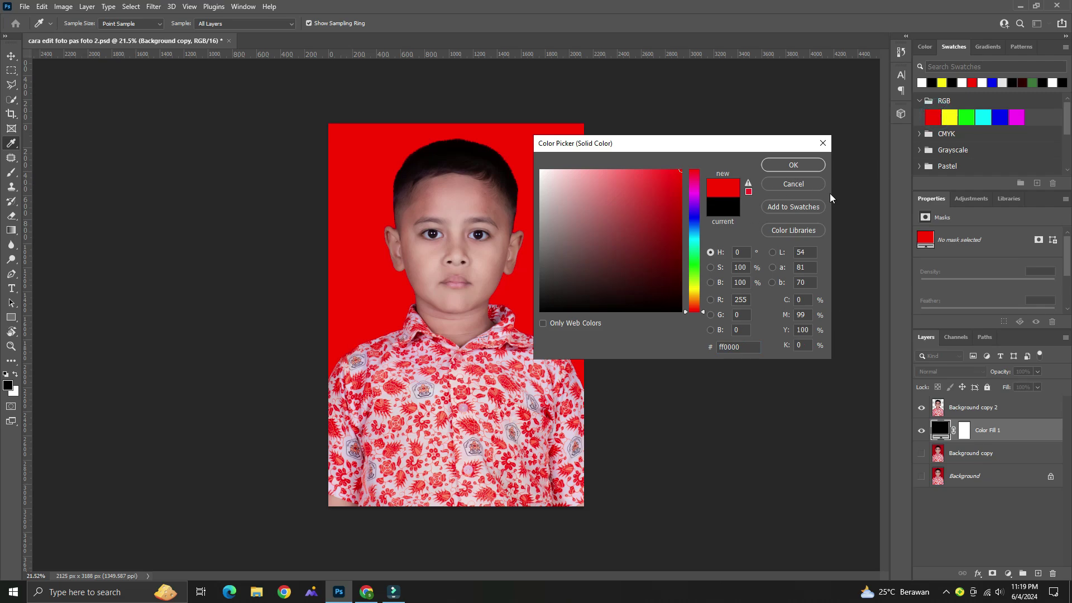
{"action": "left_click", "coordinate": [794, 165]}
{"action": "key", "text": "c"}
{"action": "key", "text": "ctrl+0"}
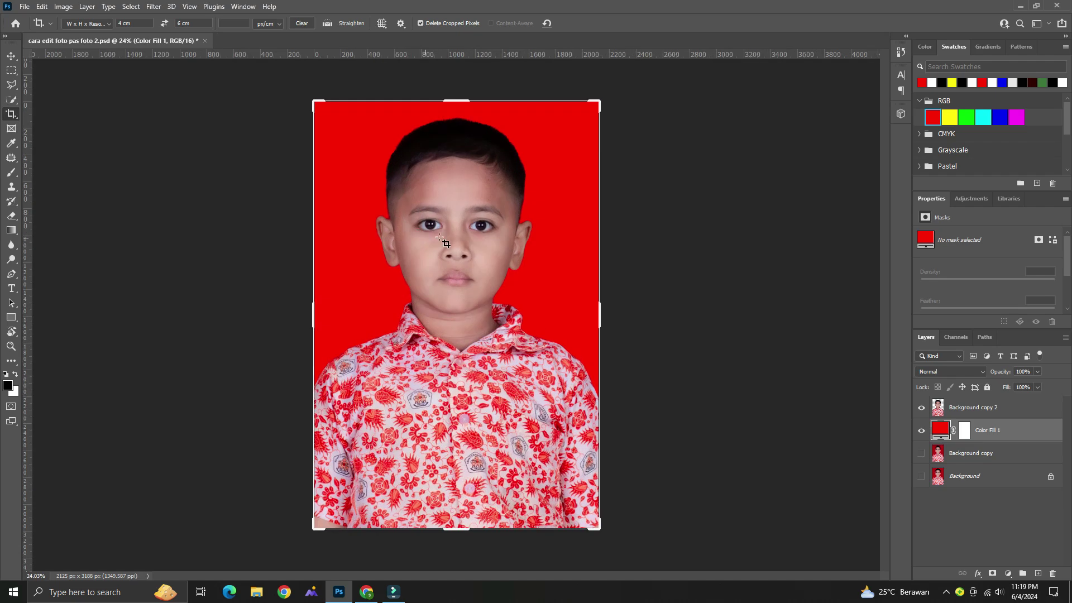
Step: Switch to the Move tool with Background copy 2 as the target layer
{"action": "key", "text": "v"}
{"action": "left_click", "coordinate": [981, 408]}
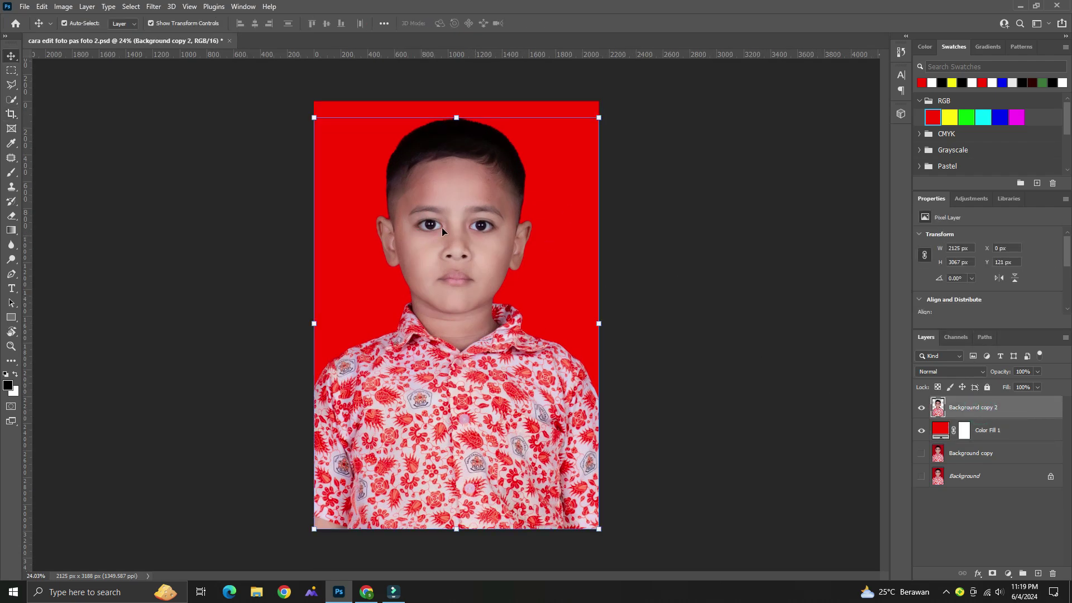
{"action": "scroll", "coordinate": [440, 194], "scroll_direction": "up", "scroll_amount": 3}
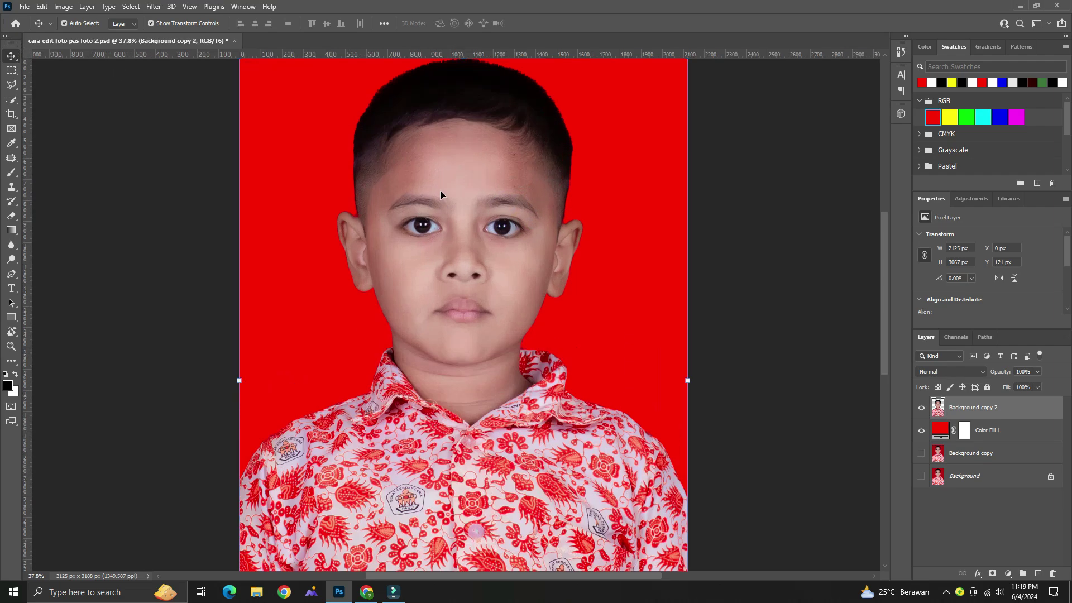
{"action": "scroll", "coordinate": [440, 194], "scroll_direction": "up", "scroll_amount": 1}
{"action": "scroll", "coordinate": [440, 191], "scroll_direction": "down", "scroll_amount": 2}
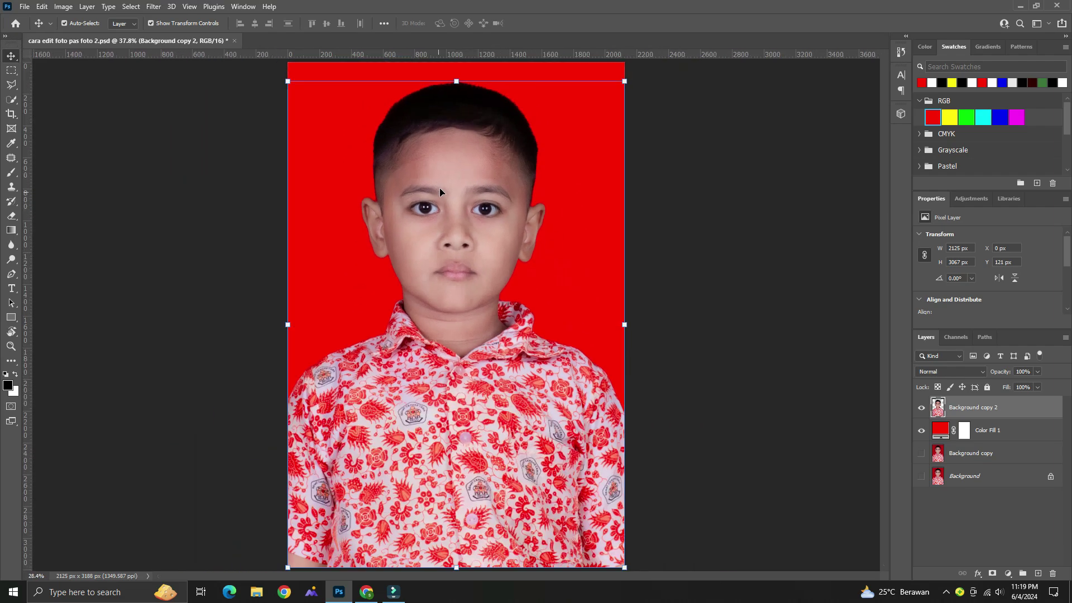
Step: Turn off Auto-Select and Show Transform Controls in the Move tool options
{"action": "left_click", "coordinate": [64, 24]}
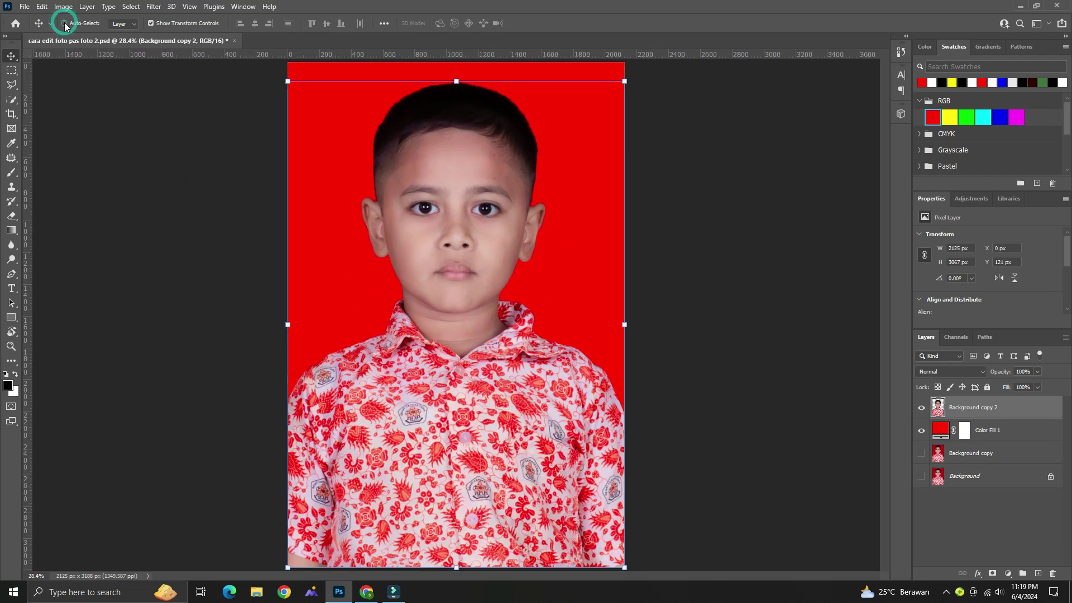
{"action": "left_click", "coordinate": [733, 172]}
{"action": "scroll", "coordinate": [338, 185], "scroll_direction": "down", "scroll_amount": 1}
{"action": "left_click", "coordinate": [151, 23]}
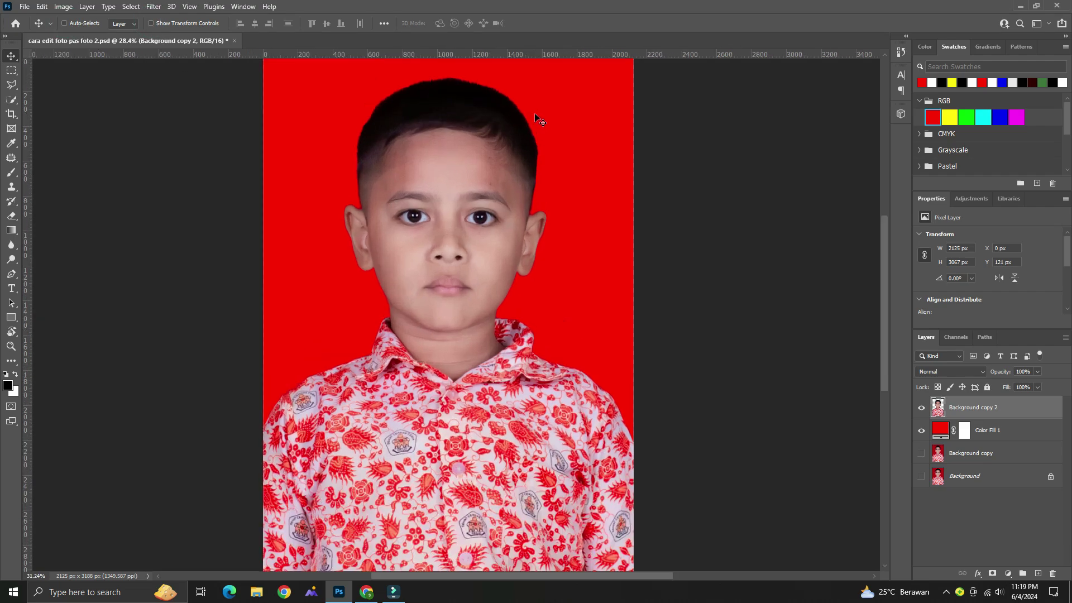
{"action": "scroll", "coordinate": [463, 315], "scroll_direction": "up", "scroll_amount": 1}
{"action": "scroll", "coordinate": [463, 316], "scroll_direction": "down", "scroll_amount": 1}
{"action": "left_click", "coordinate": [152, 23]}
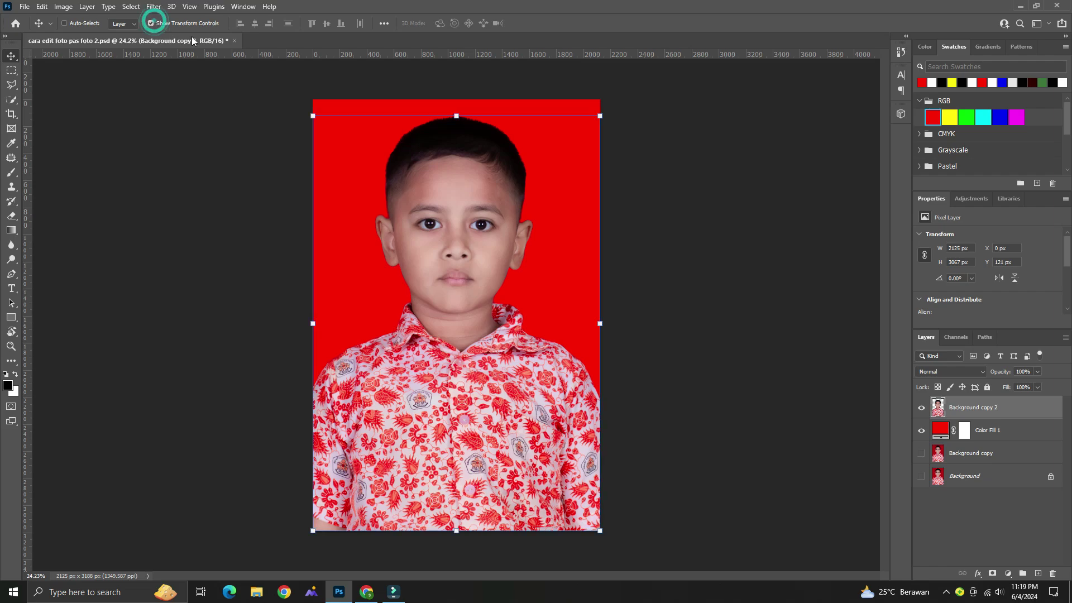
{"action": "left_click", "coordinate": [64, 24]}
{"action": "left_click", "coordinate": [150, 24]}
Step: Drag a vertical guide from the ruler through the centre of the boy's face, around 1062 px
{"action": "scroll", "coordinate": [504, 151], "scroll_direction": "up", "scroll_amount": 2}
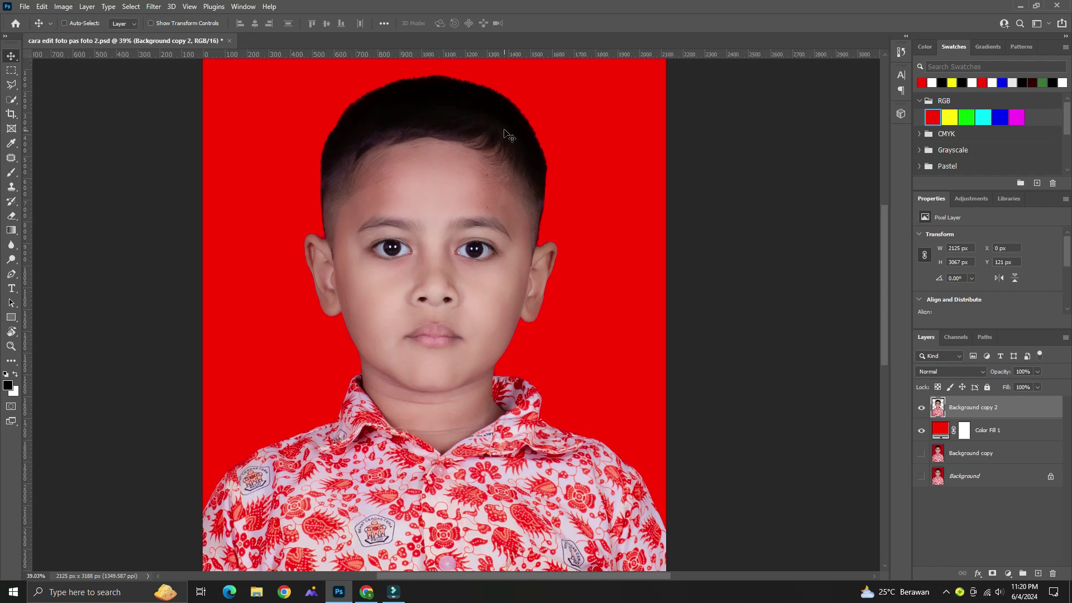
{"action": "scroll", "coordinate": [446, 111], "scroll_direction": "down", "scroll_amount": 1}
{"action": "scroll", "coordinate": [435, 124], "scroll_direction": "down", "scroll_amount": 2}
{"action": "scroll", "coordinate": [426, 137], "scroll_direction": "up", "scroll_amount": 3}
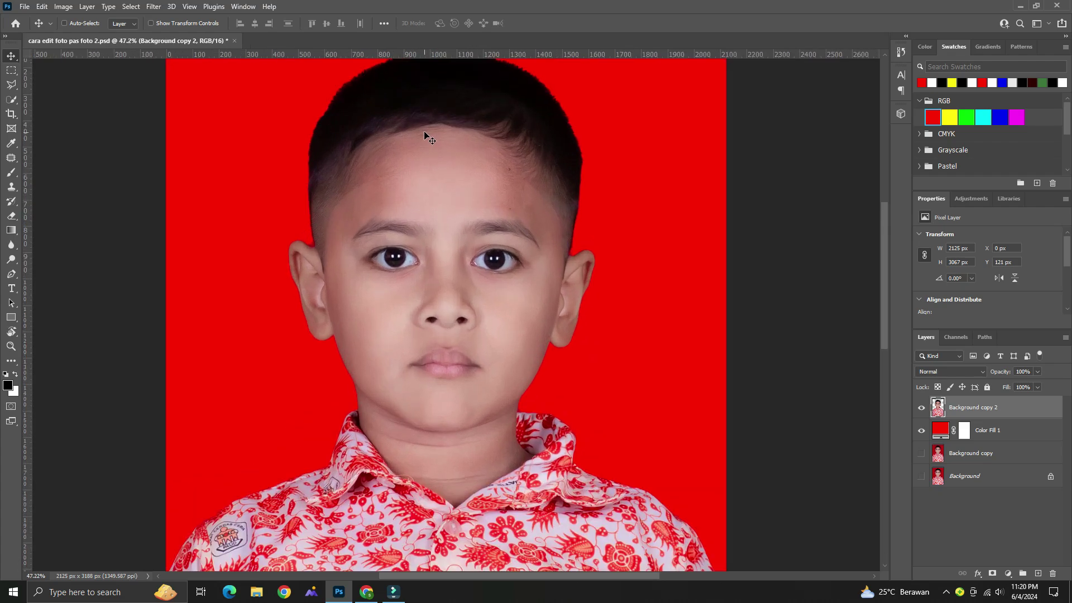
{"action": "scroll", "coordinate": [429, 150], "scroll_direction": "down", "scroll_amount": 3}
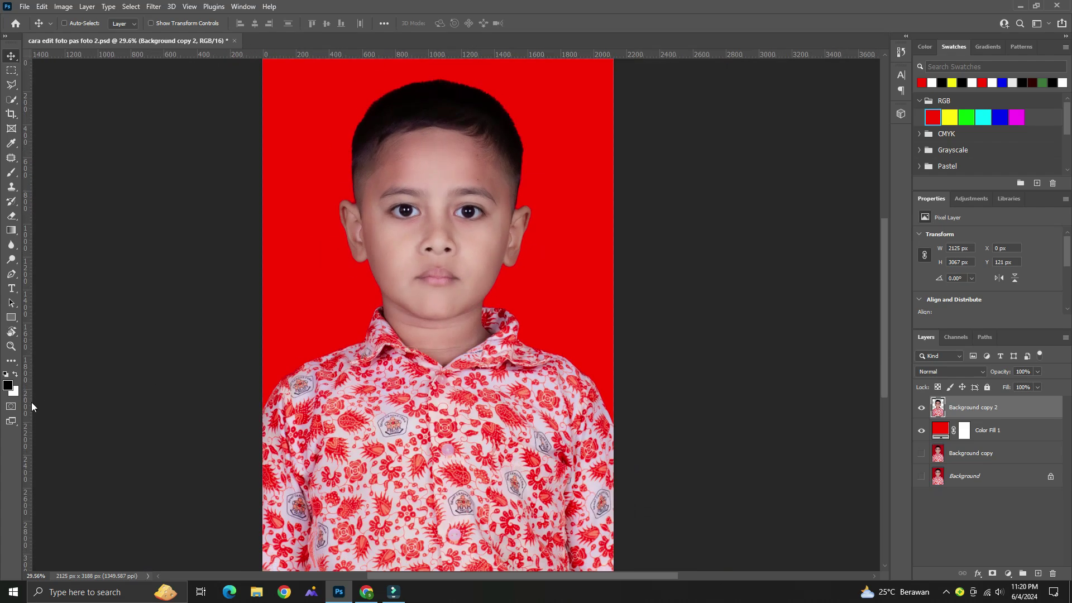
{"action": "mouse_move", "coordinate": [28, 405]}
{"action": "left_mouse_down"}
{"action": "mouse_move", "coordinate": [143, 407]}
{"action": "mouse_move", "coordinate": [68, 422]}
{"action": "mouse_move", "coordinate": [431, 437]}
{"action": "left_mouse_up"}
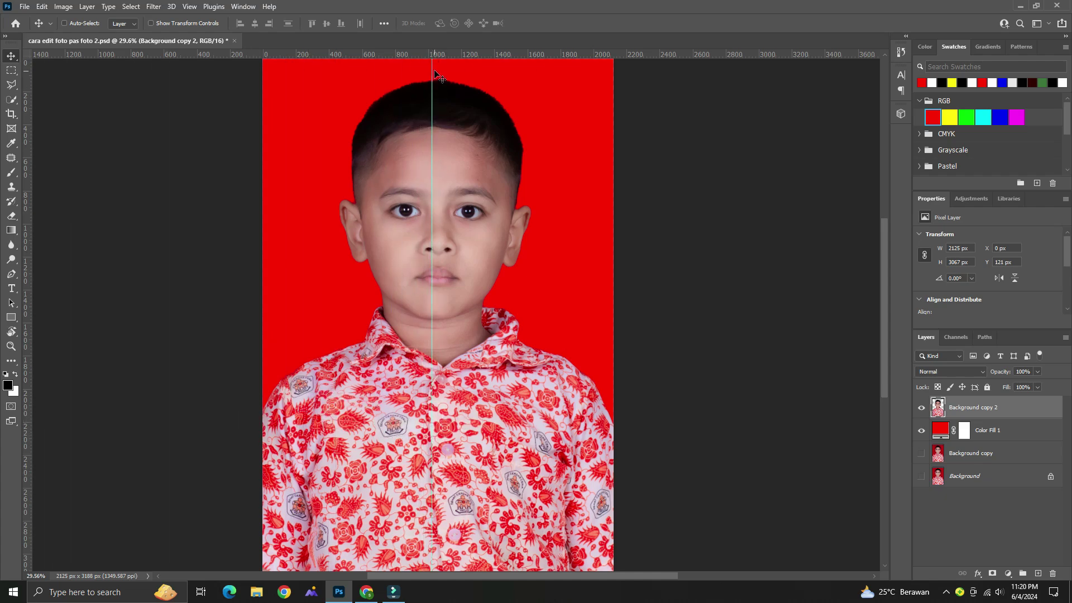
Step: Drag a horizontal guide to the boy's brow line, around 856 px, crossing the vertical centre guide
{"action": "left_click_drag", "start_coordinate": [436, 54], "coordinate": [448, 199]}
{"action": "scroll", "coordinate": [435, 198], "scroll_direction": "up", "scroll_amount": 3}
{"action": "scroll", "coordinate": [614, 268], "scroll_direction": "down", "scroll_amount": 2}
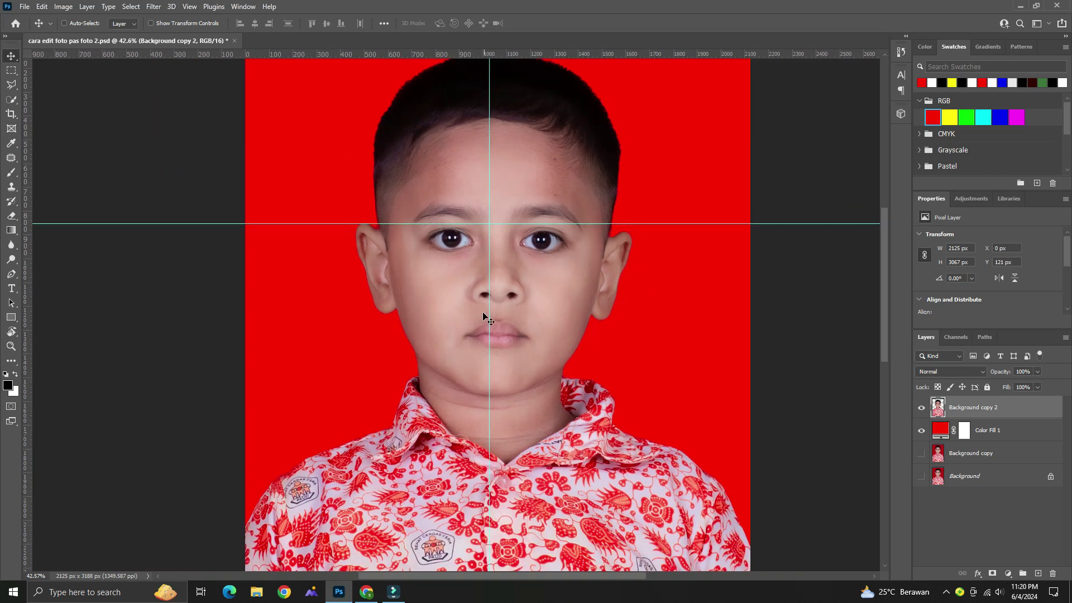
{"action": "scroll", "coordinate": [539, 334], "scroll_direction": "down", "scroll_amount": 2}
{"action": "scroll", "coordinate": [540, 328], "scroll_direction": "down", "scroll_amount": 1}
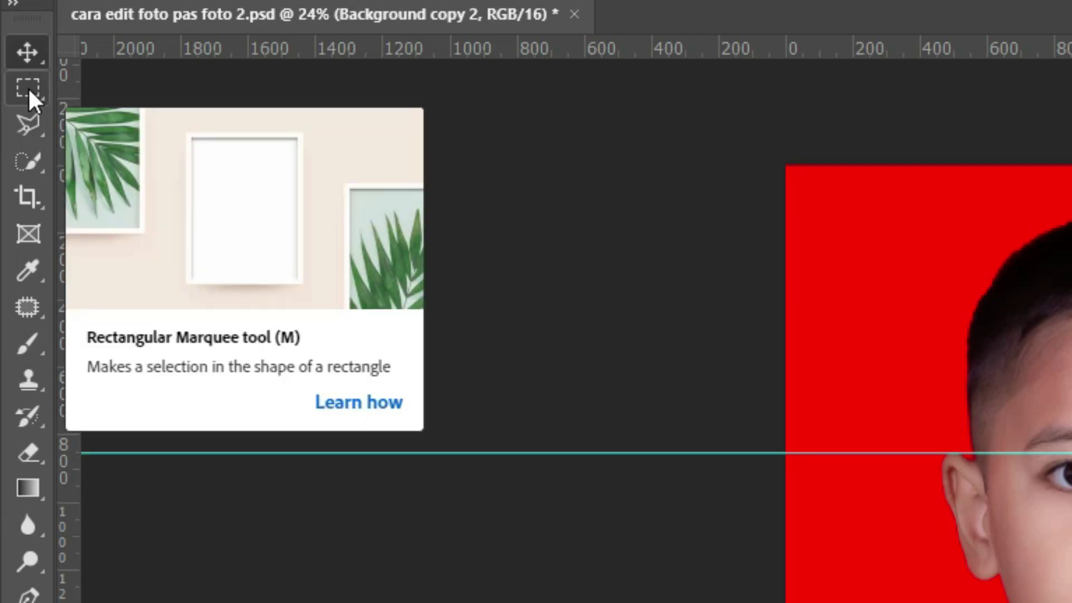
Step: Select a rectangle around the boy's head and copy it onto its own layer
{"action": "left_click", "coordinate": [29, 89]}
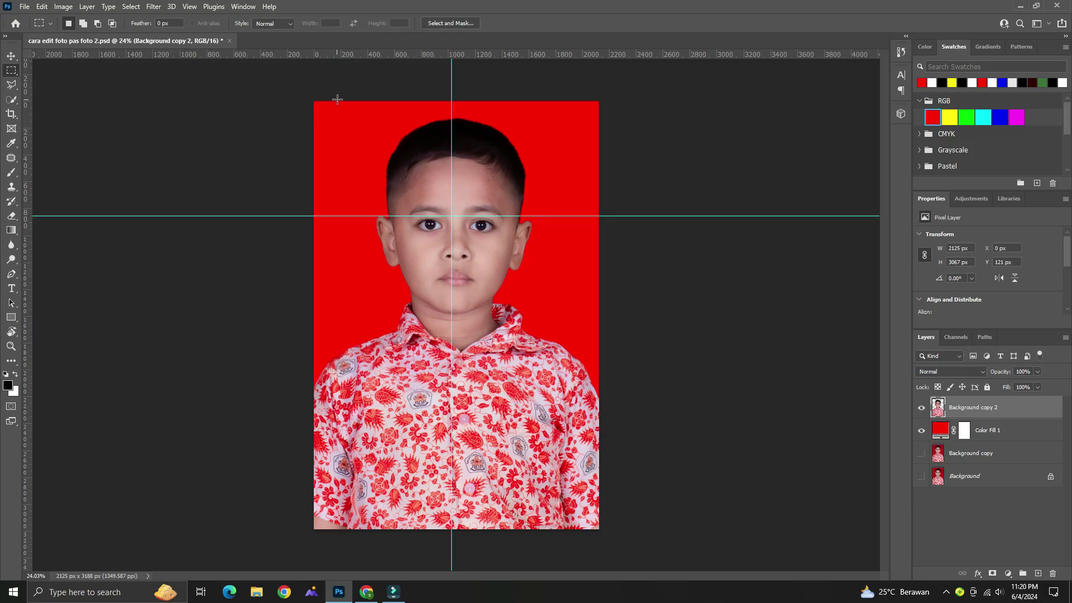
{"action": "left_click_drag", "start_coordinate": [337, 99], "coordinate": [563, 308]}
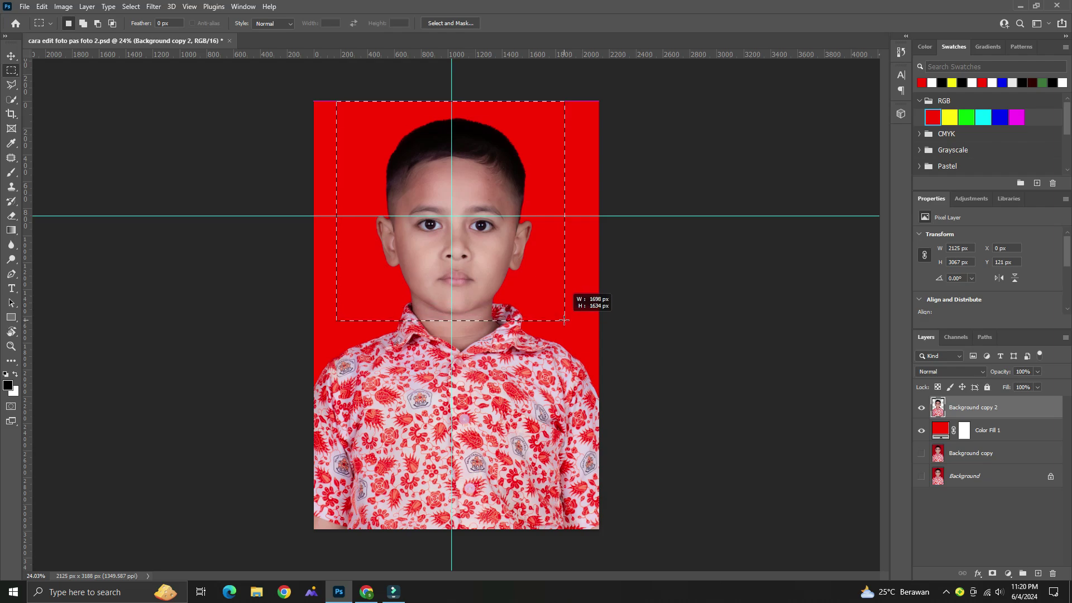
{"action": "left_click_drag", "start_coordinate": [564, 308], "coordinate": [566, 321]}
{"action": "scroll", "coordinate": [512, 249], "scroll_direction": "up", "scroll_amount": 2}
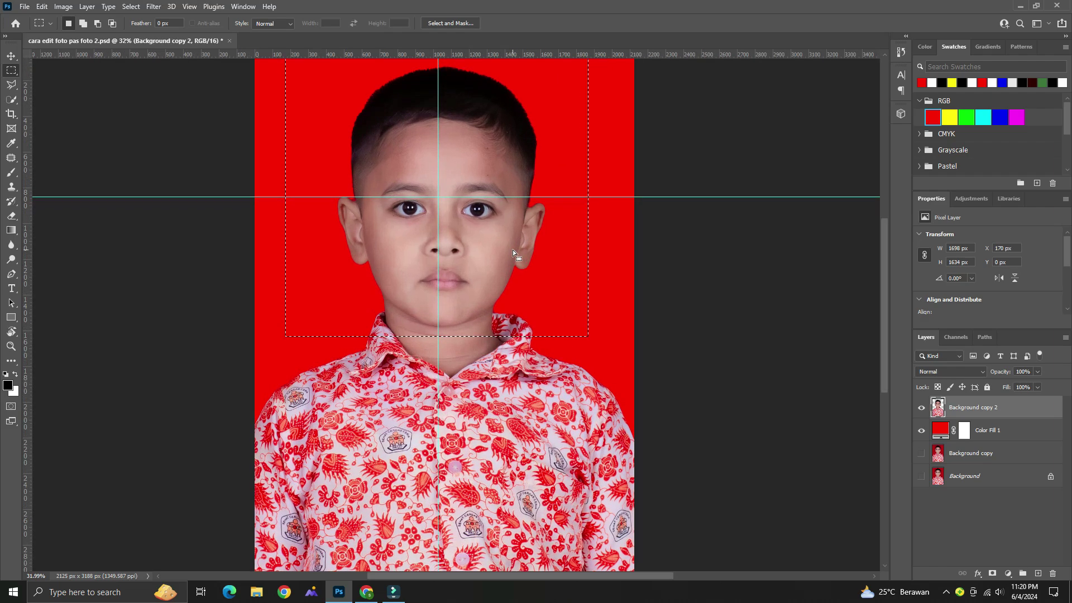
{"action": "key", "text": "ctrl+j"}
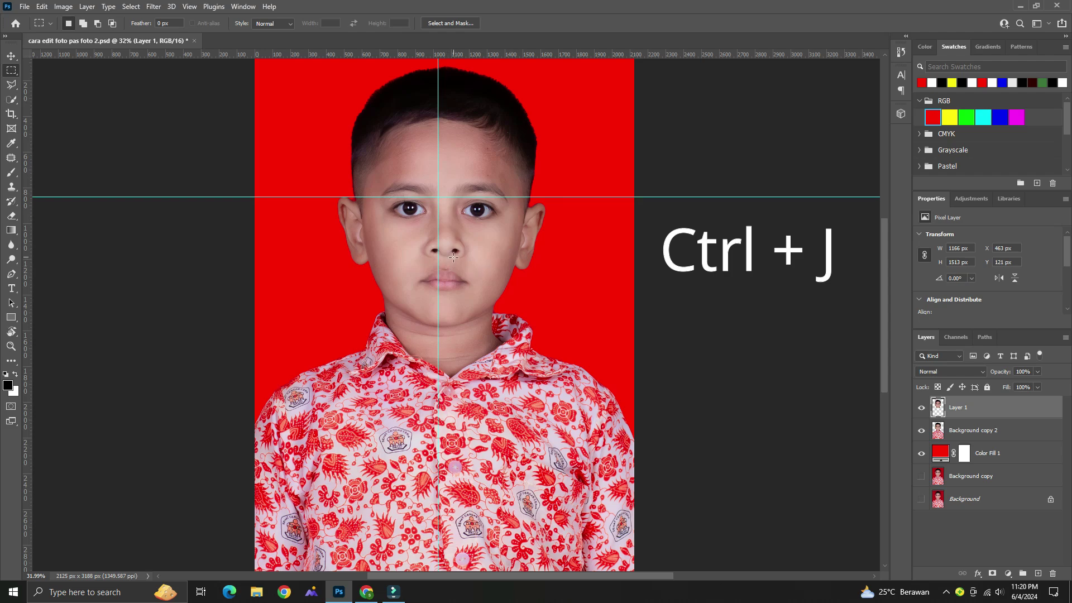
Step: Free-transform the head layer, rotate it about 1.9°, and apply the rotation
{"action": "key", "text": "ctrl+t"}
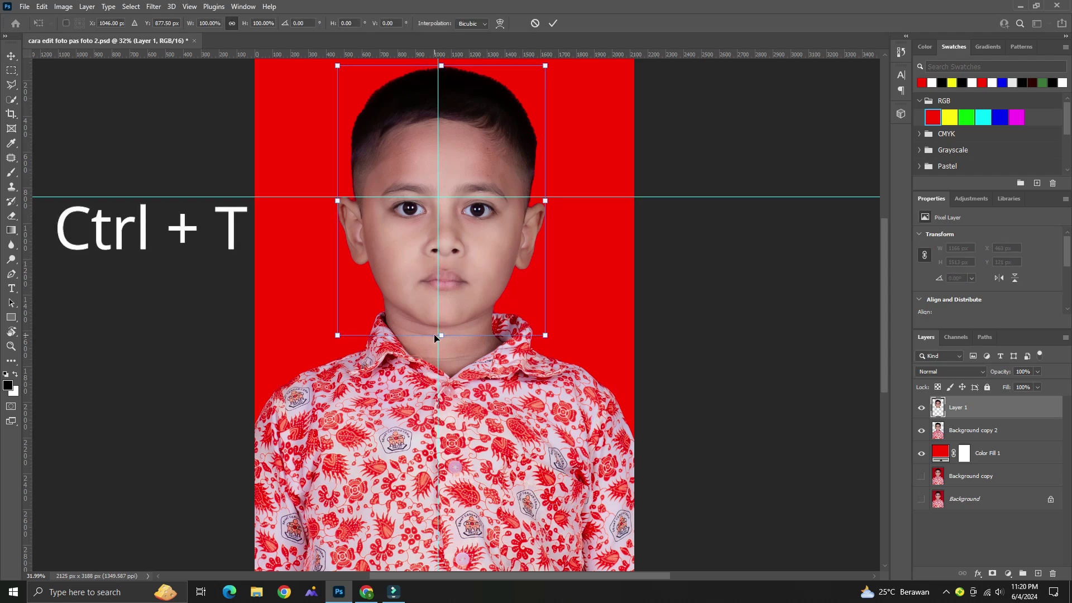
{"action": "scroll", "coordinate": [436, 337], "scroll_direction": "up", "scroll_amount": 1}
{"action": "left_click_drag", "start_coordinate": [638, 380], "coordinate": [643, 373]}
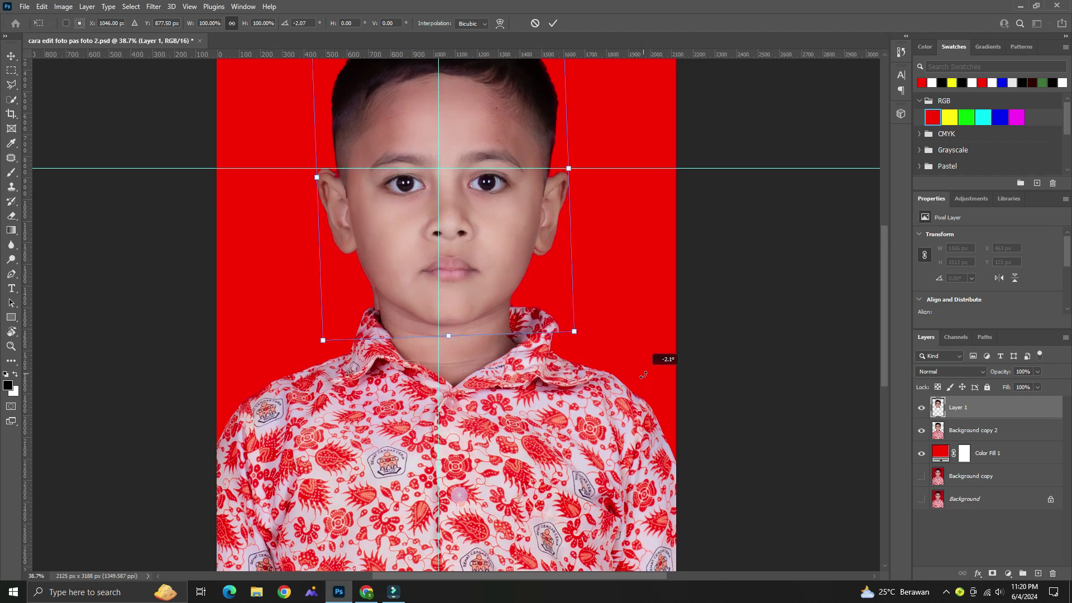
{"action": "left_click_drag", "start_coordinate": [644, 374], "coordinate": [642, 375]}
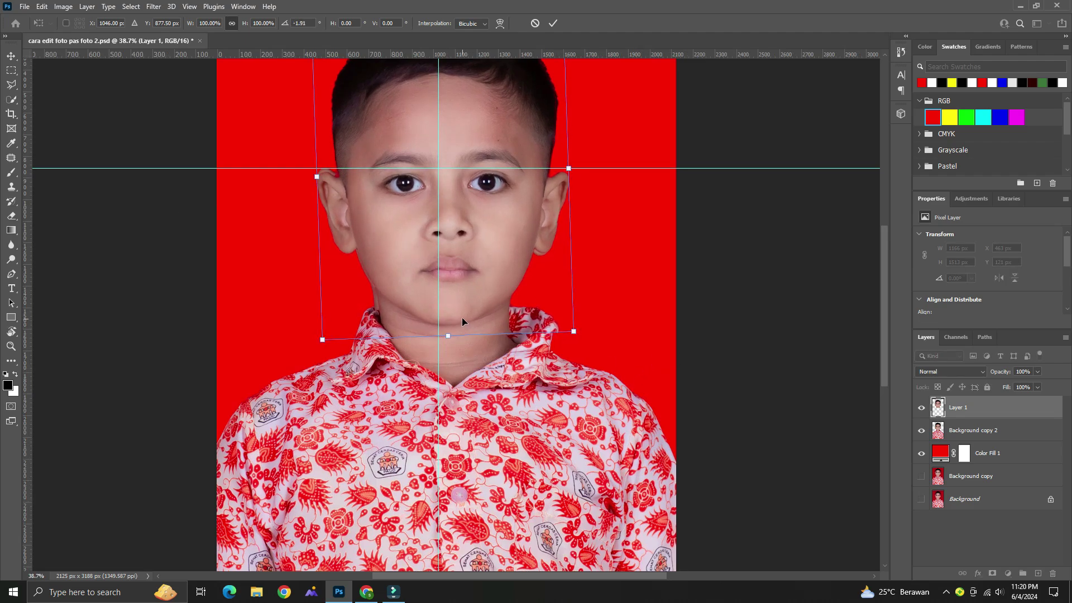
{"action": "scroll", "coordinate": [449, 304], "scroll_direction": "down", "scroll_amount": 2}
{"action": "scroll", "coordinate": [381, 274], "scroll_direction": "up", "scroll_amount": 2}
{"action": "scroll", "coordinate": [393, 270], "scroll_direction": "up", "scroll_amount": 1}
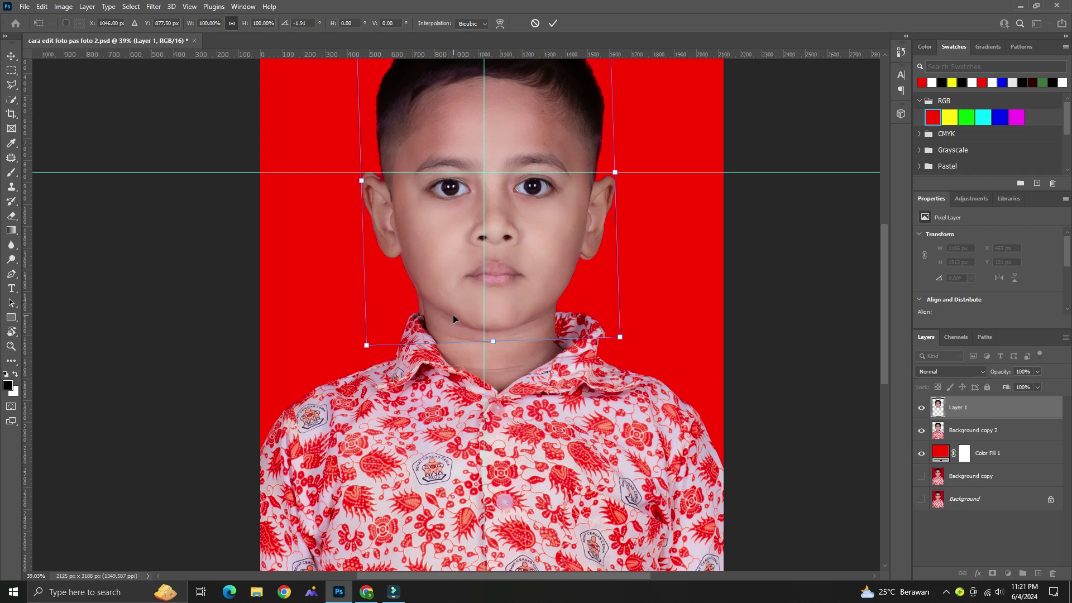
{"action": "key", "text": "Return"}
Step: Set the Background copy 2 layer to 50% opacity
{"action": "key", "text": "m"}
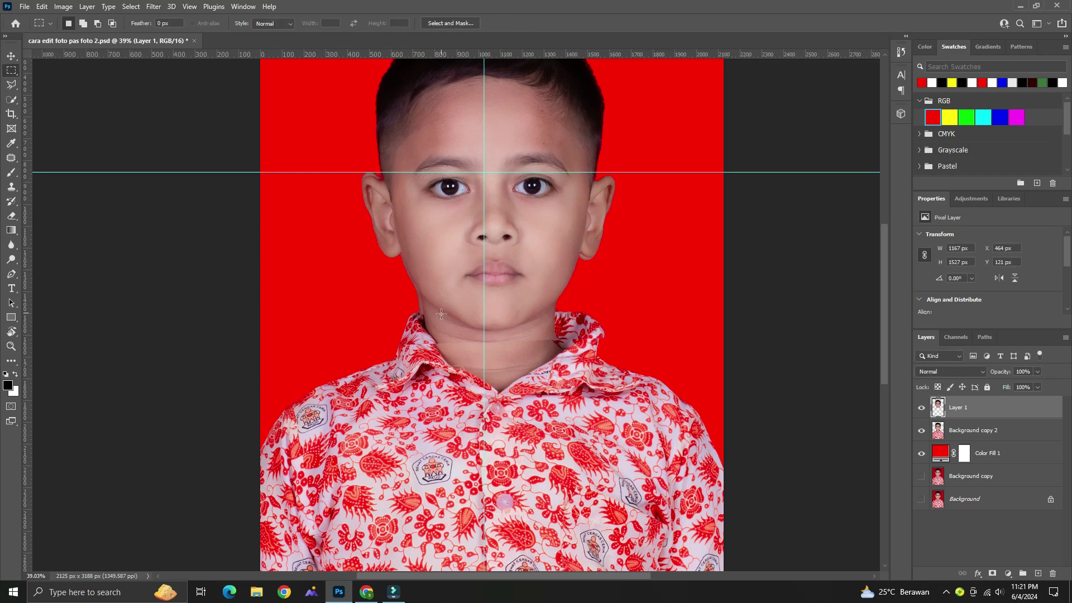
{"action": "scroll", "coordinate": [441, 313], "scroll_direction": "up", "scroll_amount": 2}
{"action": "scroll", "coordinate": [458, 314], "scroll_direction": "up", "scroll_amount": 2}
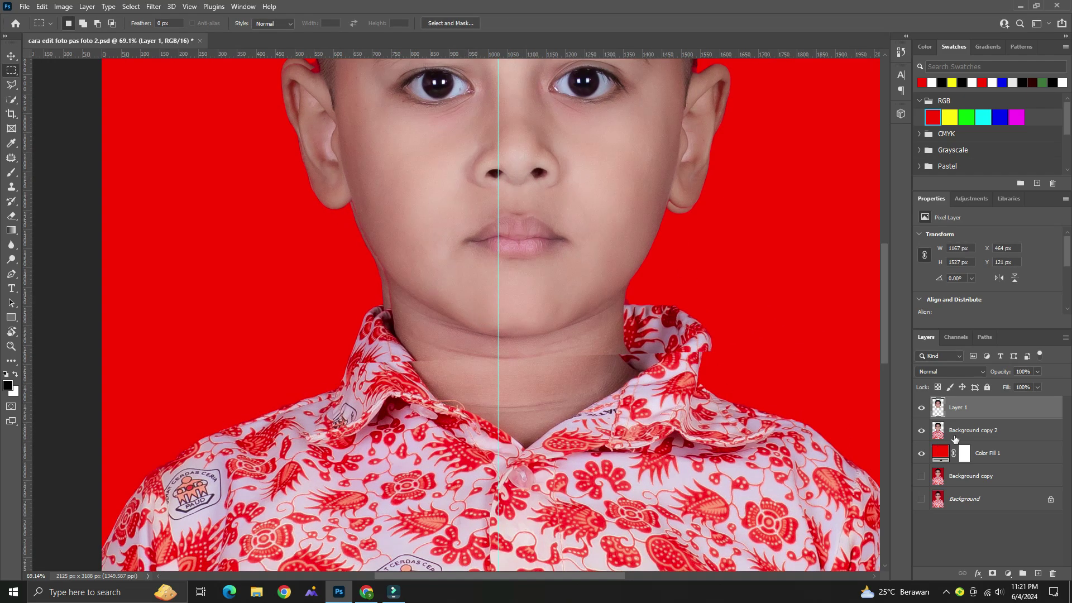
{"action": "left_click", "coordinate": [956, 433]}
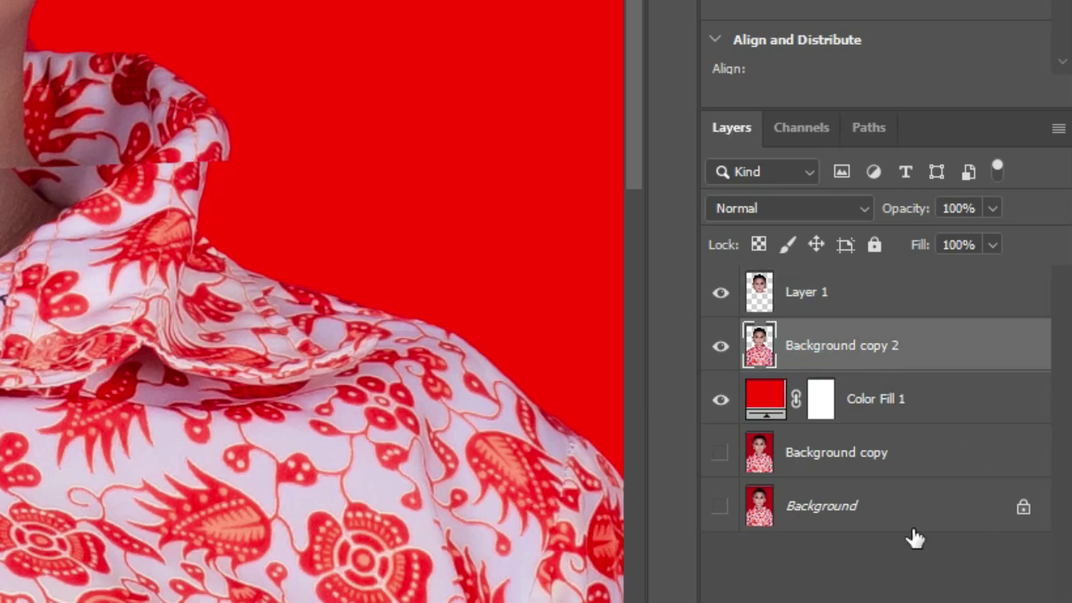
{"action": "left_click", "coordinate": [991, 209]}
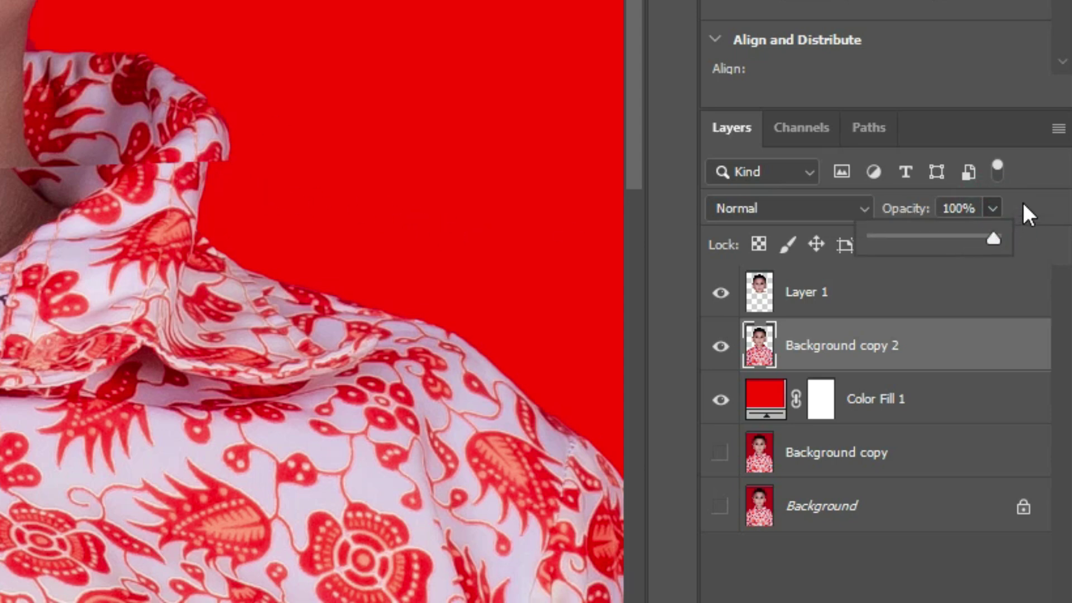
{"action": "left_click", "coordinate": [1024, 198]}
{"action": "left_click", "coordinate": [992, 209]}
{"action": "left_click_drag", "start_coordinate": [993, 239], "coordinate": [945, 243]}
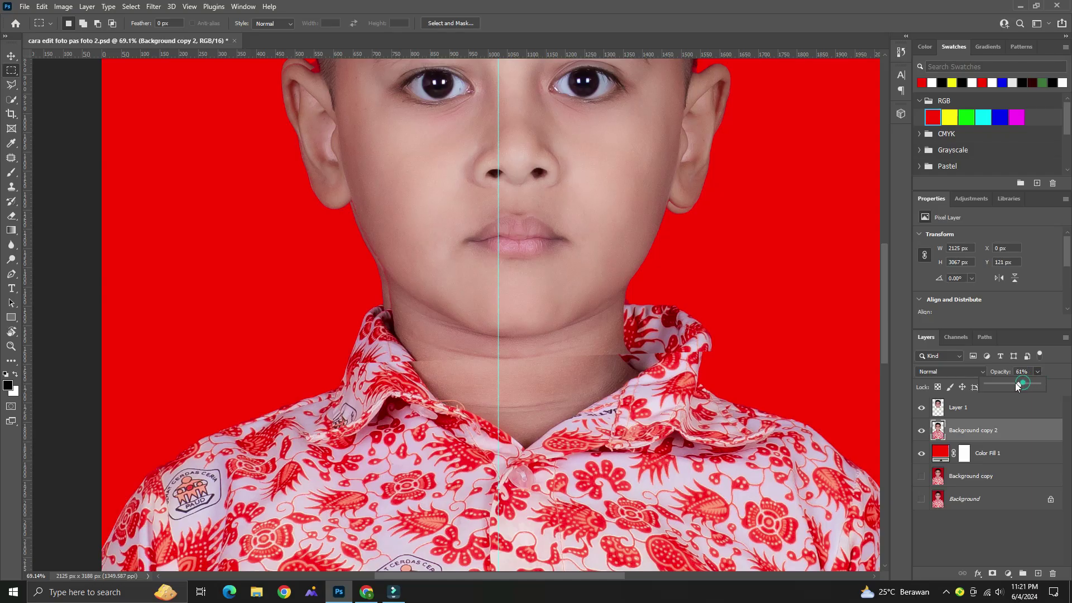
{"action": "mouse_move", "coordinate": [1017, 386]}
{"action": "left_mouse_down"}
{"action": "mouse_move", "coordinate": [1003, 386]}
{"action": "mouse_move", "coordinate": [1011, 383]}
{"action": "left_mouse_up"}
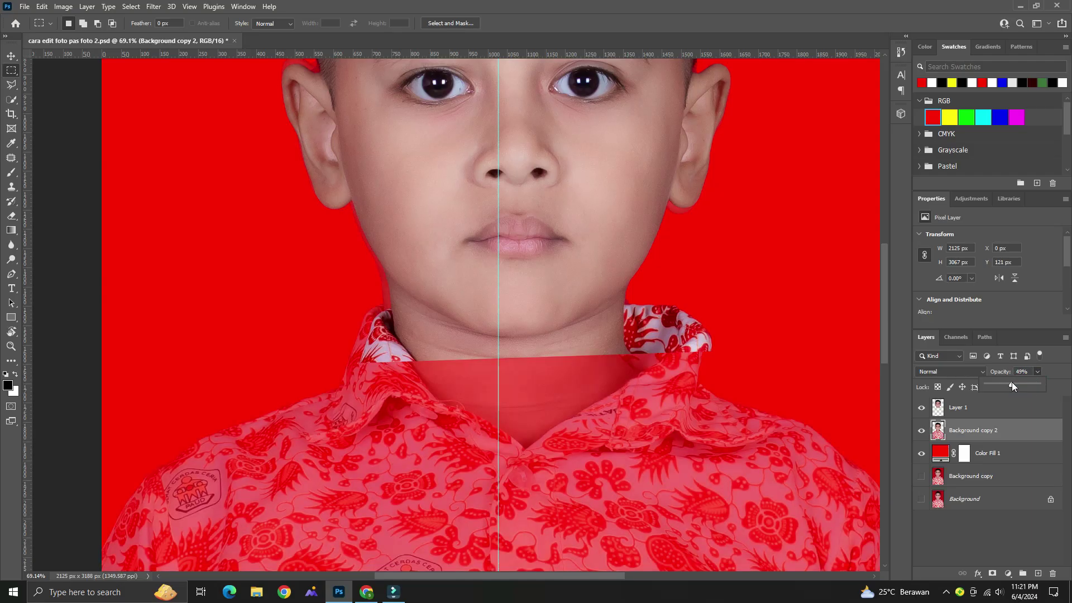
{"action": "scroll", "coordinate": [505, 185], "scroll_direction": "down", "scroll_amount": 3}
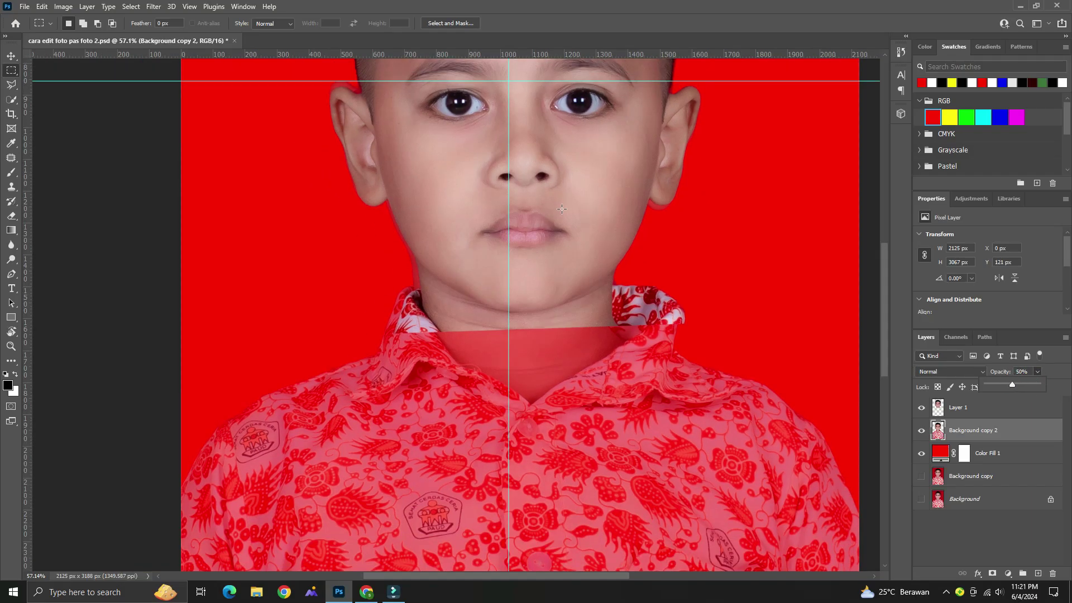
{"action": "scroll", "coordinate": [505, 185], "scroll_direction": "down", "scroll_amount": 2}
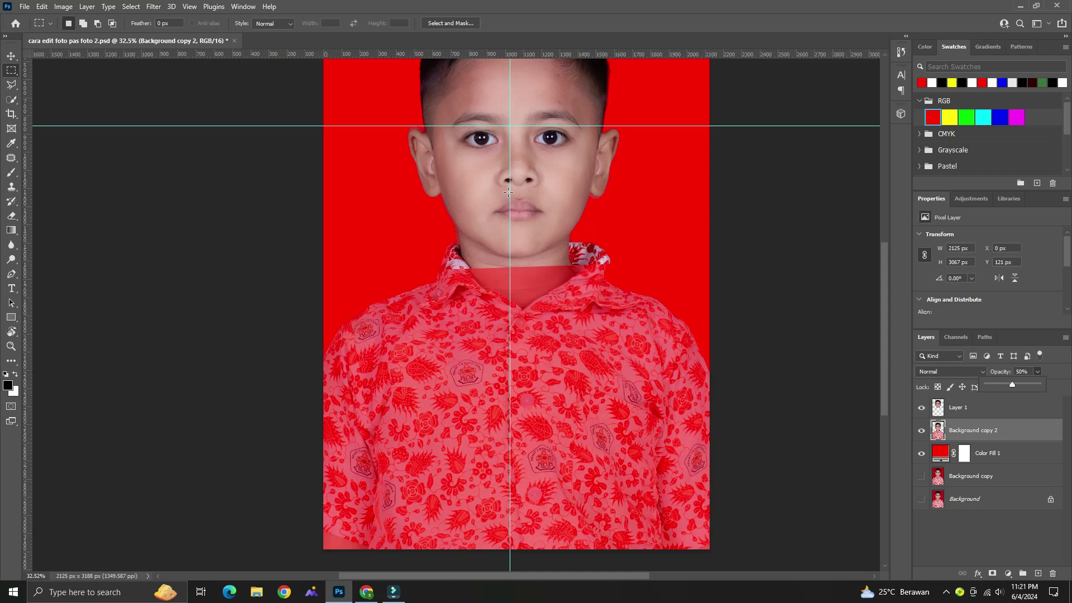
{"action": "scroll", "coordinate": [508, 192], "scroll_direction": "down", "scroll_amount": 2}
{"action": "scroll", "coordinate": [449, 221], "scroll_direction": "up", "scroll_amount": 2}
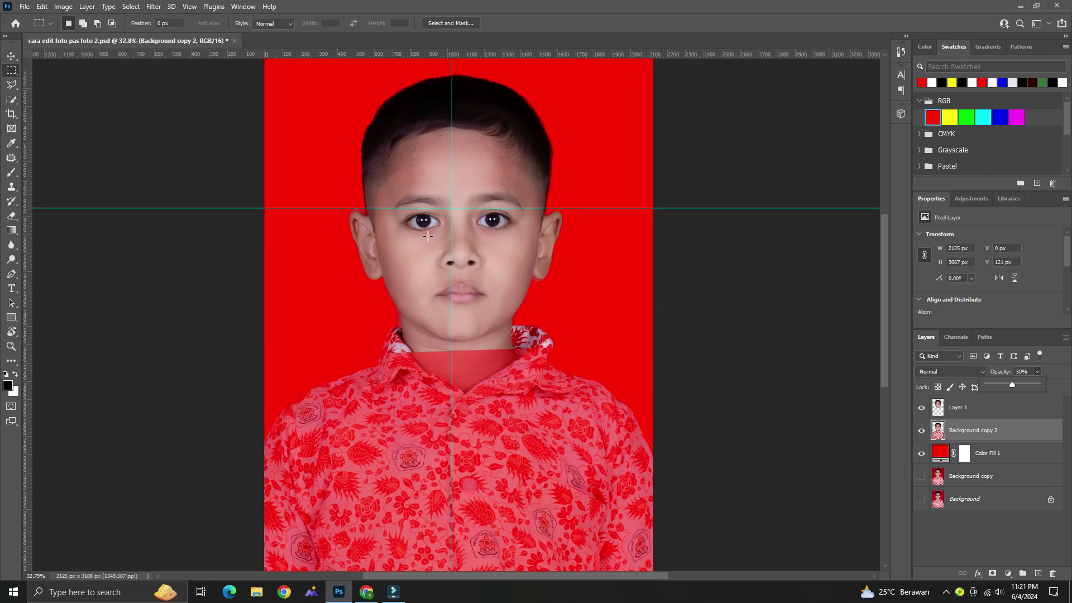
{"action": "scroll", "coordinate": [427, 236], "scroll_direction": "up", "scroll_amount": 2}
{"action": "scroll", "coordinate": [595, 199], "scroll_direction": "up", "scroll_amount": 1}
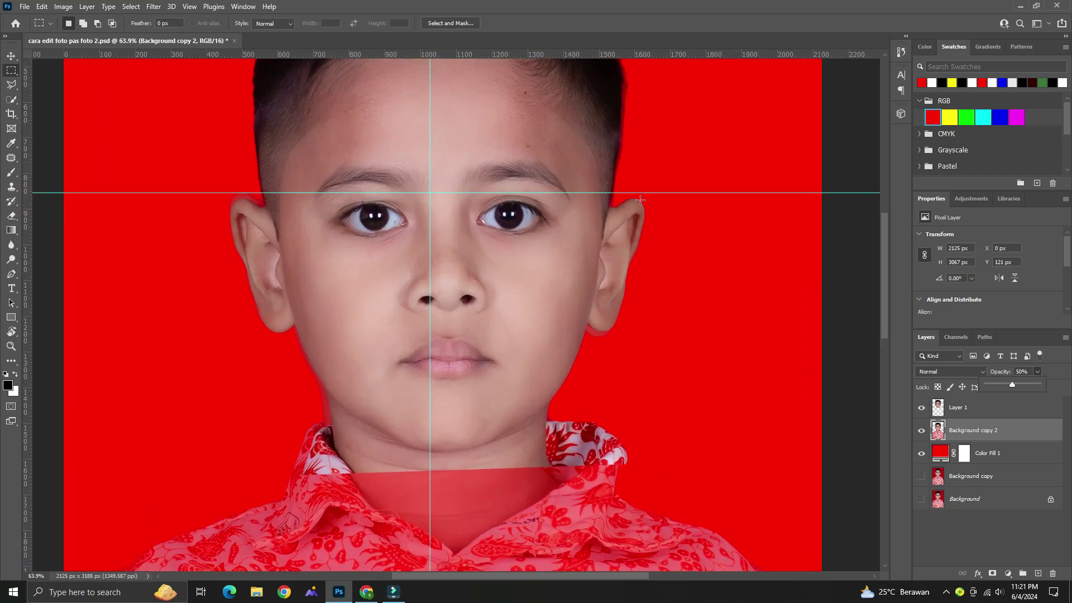
Step: Move the horizontal guide up to the eyes (about 843 px) and the vertical guide onto the face centre
{"action": "key", "text": "v"}
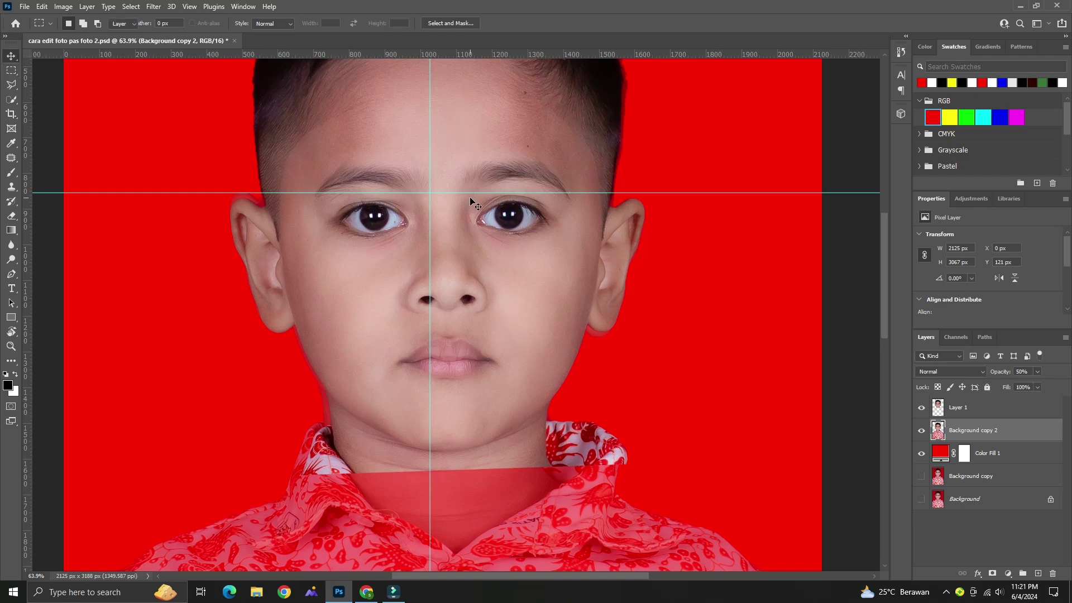
{"action": "left_click_drag", "start_coordinate": [473, 194], "coordinate": [472, 219]}
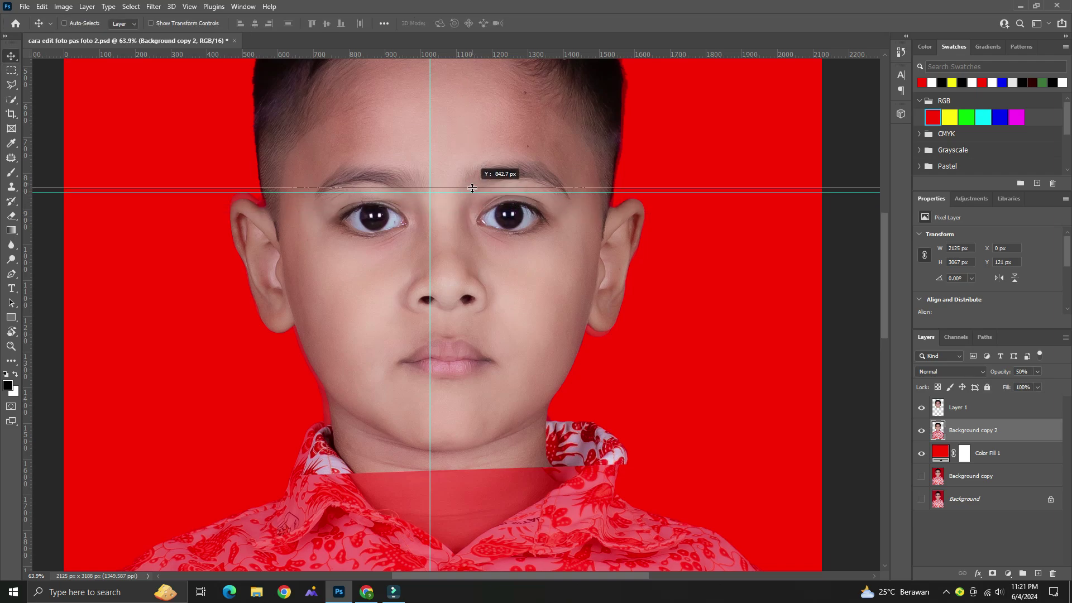
{"action": "left_click_drag", "start_coordinate": [472, 219], "coordinate": [474, 180]}
{"action": "left_click_drag", "start_coordinate": [432, 229], "coordinate": [442, 234]}
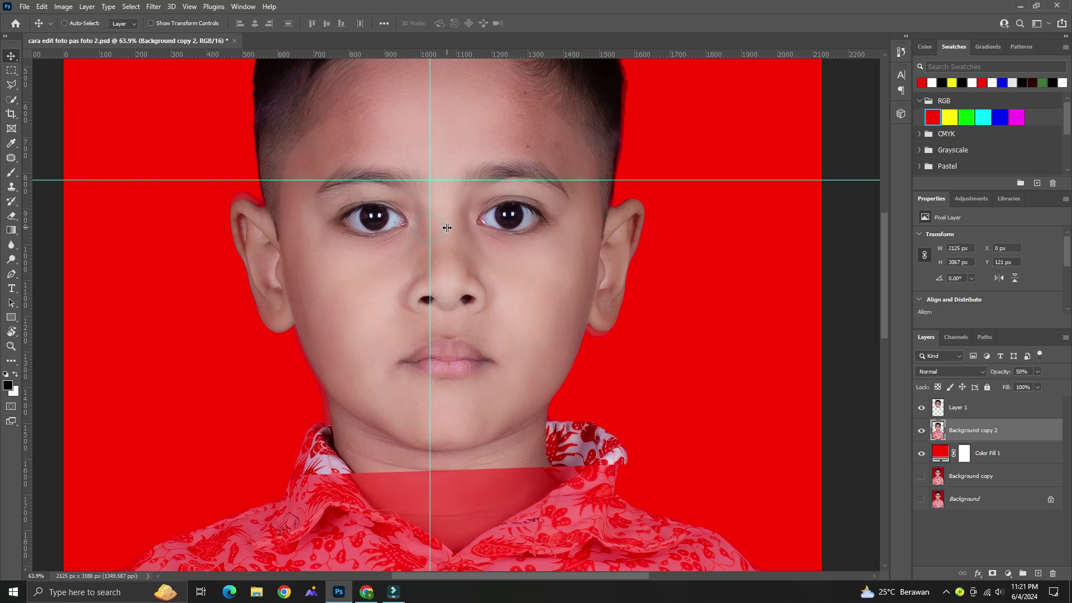
{"action": "scroll", "coordinate": [447, 296], "scroll_direction": "down", "scroll_amount": 3}
{"action": "scroll", "coordinate": [446, 296], "scroll_direction": "up", "scroll_amount": 2}
{"action": "scroll", "coordinate": [432, 301], "scroll_direction": "up", "scroll_amount": 2}
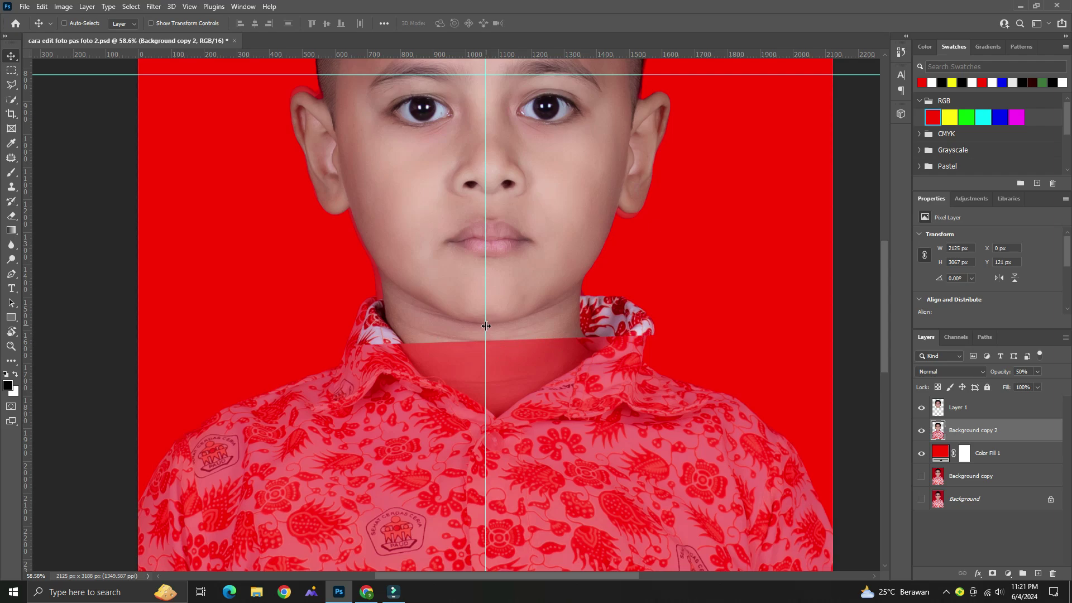
{"action": "scroll", "coordinate": [496, 312], "scroll_direction": "down", "scroll_amount": 2}
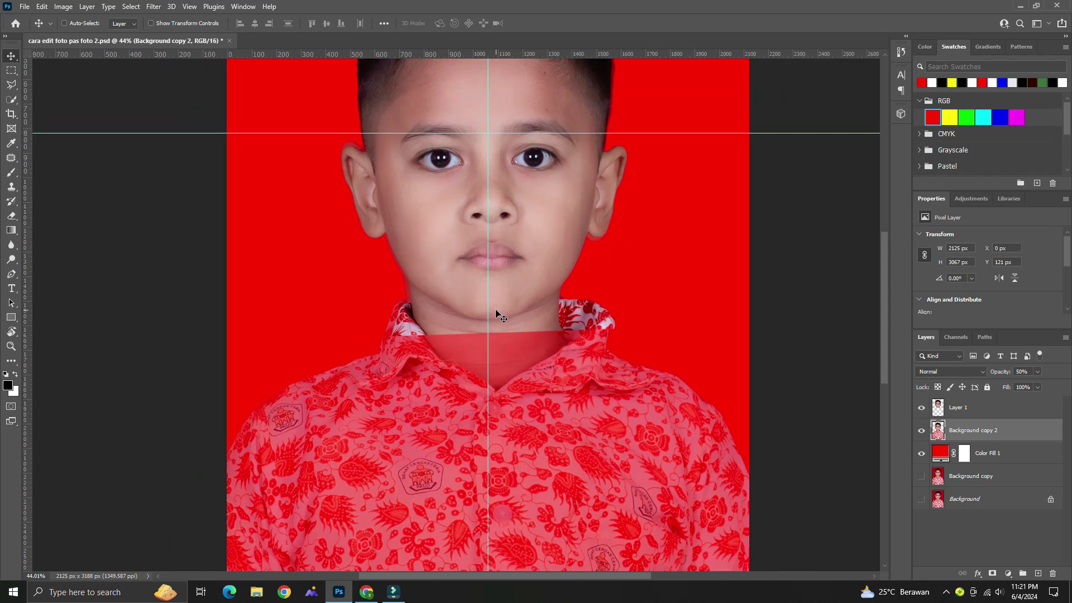
Step: Start Edit > Puppet Warp on Layer 1 with the whole image fitted in the window
{"action": "left_click", "coordinate": [963, 412]}
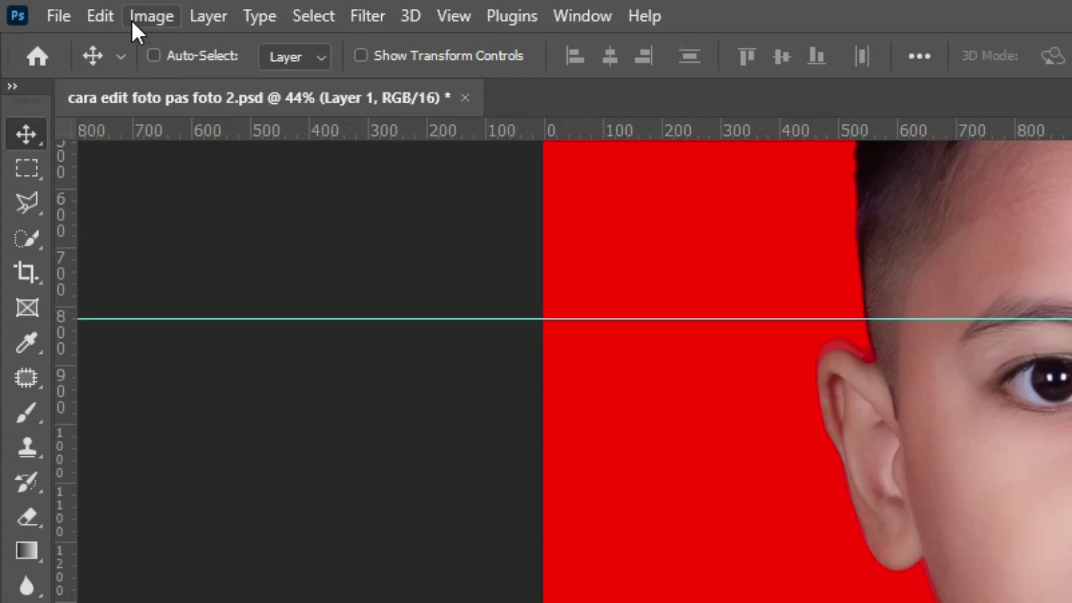
{"action": "left_click", "coordinate": [116, 22]}
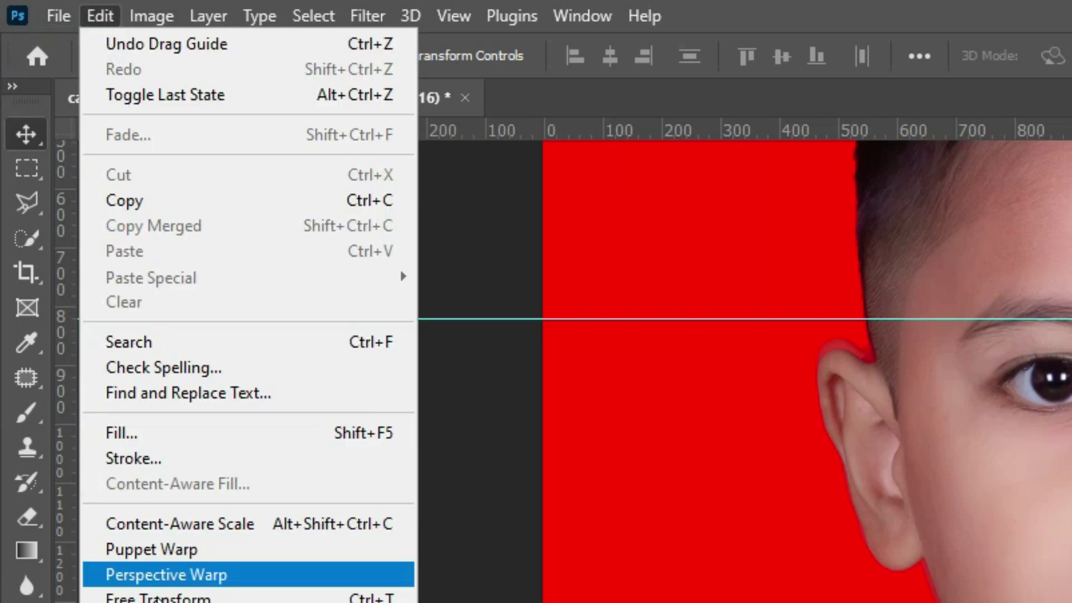
{"action": "left_click", "coordinate": [176, 550]}
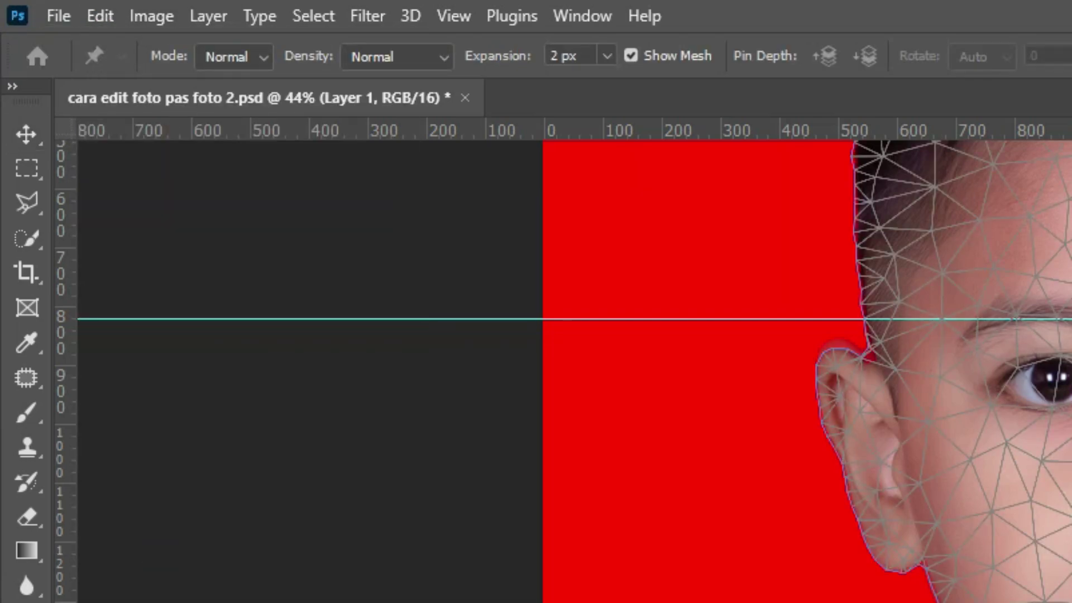
{"action": "key", "text": "ctrl+0"}
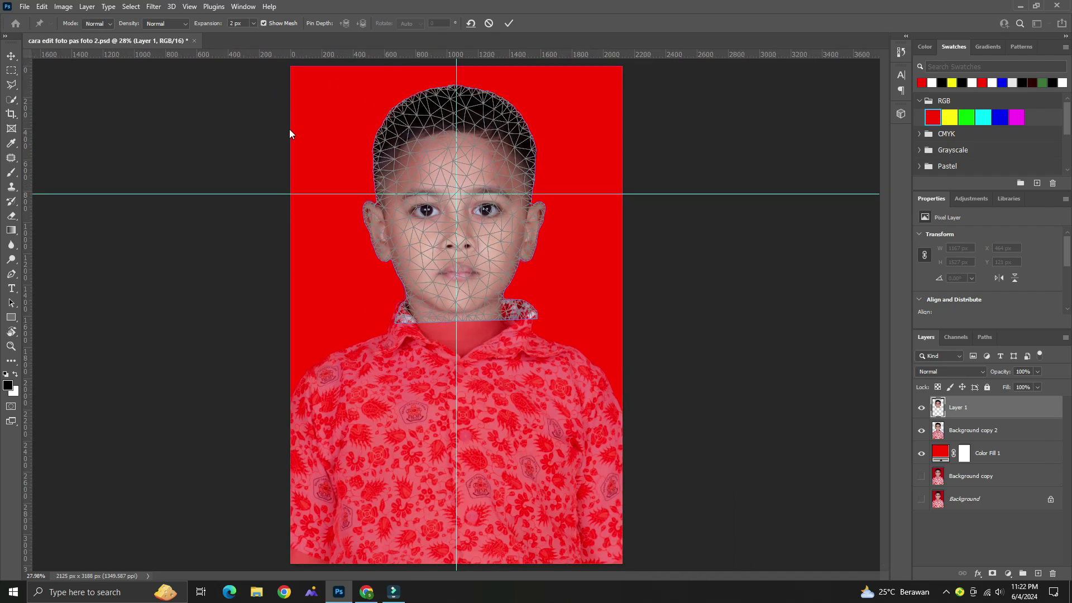
{"action": "scroll", "coordinate": [369, 128], "scroll_direction": "up", "scroll_amount": 3}
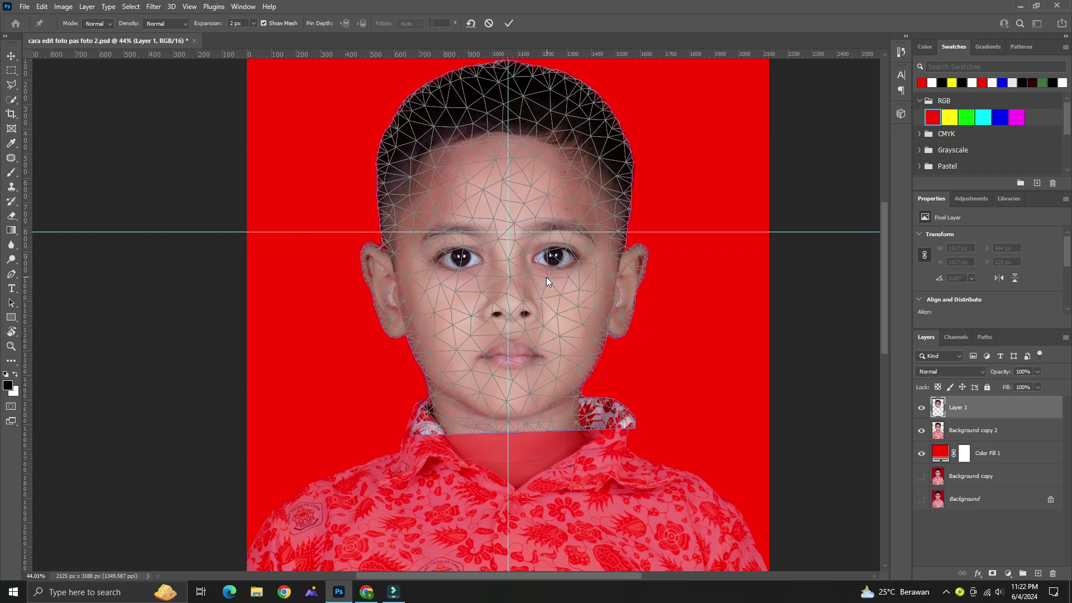
{"action": "scroll", "coordinate": [531, 282], "scroll_direction": "up", "scroll_amount": 1}
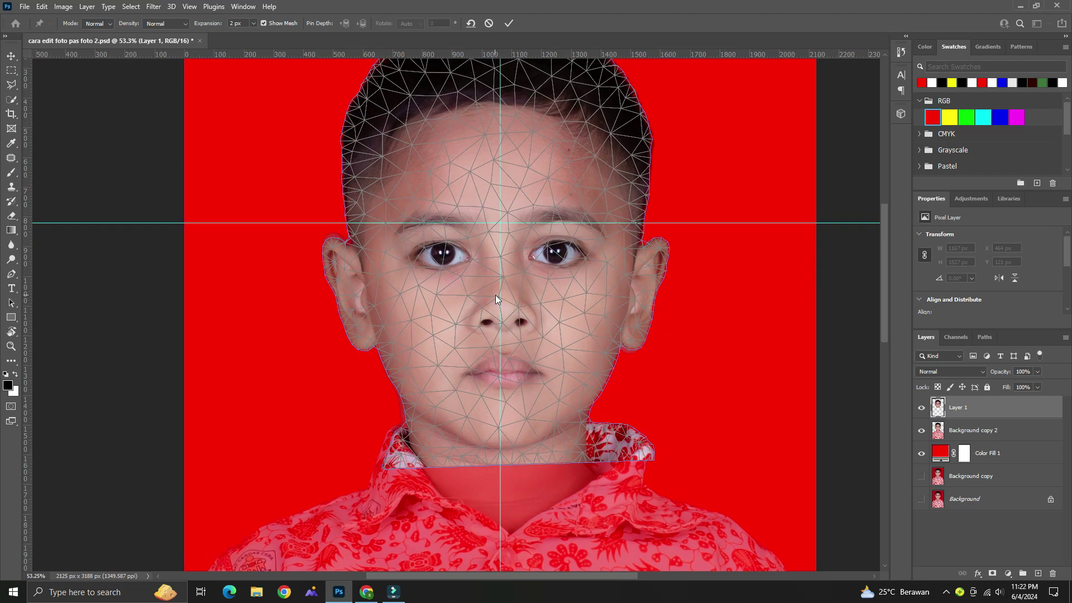
Step: Pin the nose and chin, swing the chin pin to straighten the face, and apply the warp
{"action": "left_click", "coordinate": [499, 297]}
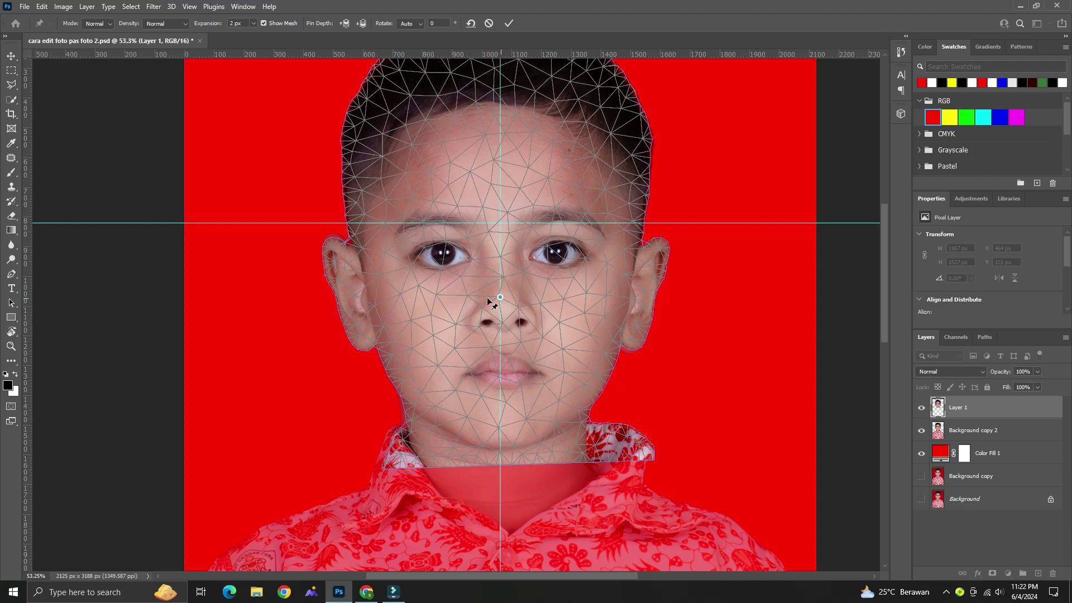
{"action": "mouse_move", "coordinate": [500, 300]}
{"action": "left_mouse_down"}
{"action": "mouse_move", "coordinate": [416, 304]}
{"action": "mouse_move", "coordinate": [465, 294]}
{"action": "left_mouse_up"}
{"action": "key", "text": "ctrl+z"}
{"action": "left_click", "coordinate": [506, 402]}
{"action": "mouse_move", "coordinate": [507, 401]}
{"action": "left_mouse_down"}
{"action": "mouse_move", "coordinate": [554, 324]}
{"action": "mouse_move", "coordinate": [474, 369]}
{"action": "mouse_move", "coordinate": [500, 396]}
{"action": "mouse_move", "coordinate": [490, 357]}
{"action": "mouse_move", "coordinate": [481, 483]}
{"action": "mouse_move", "coordinate": [532, 366]}
{"action": "mouse_move", "coordinate": [573, 346]}
{"action": "mouse_move", "coordinate": [514, 379]}
{"action": "left_mouse_up"}
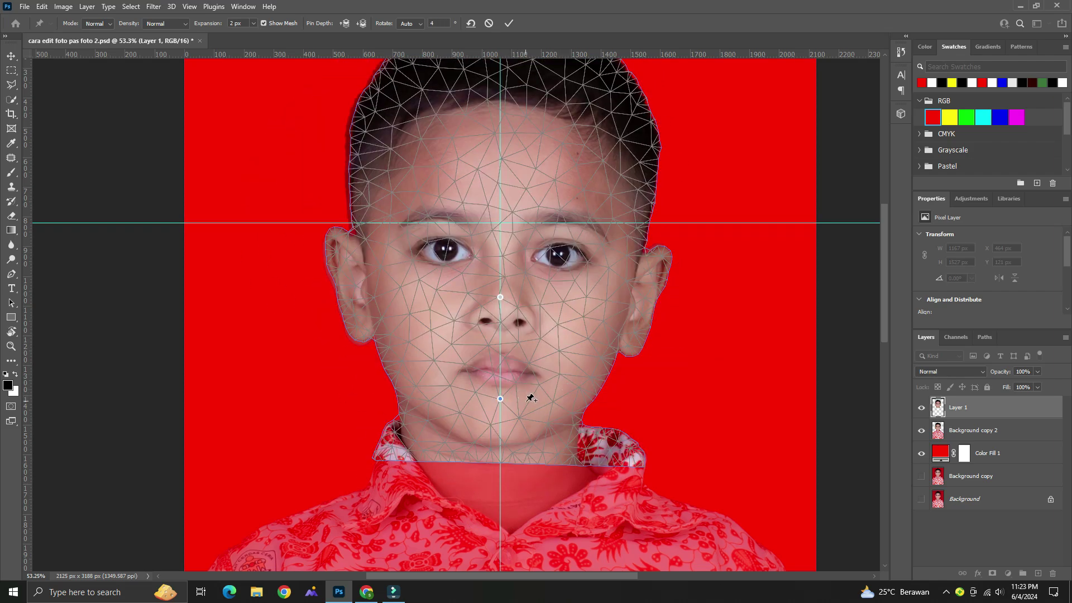
{"action": "key", "text": "Return"}
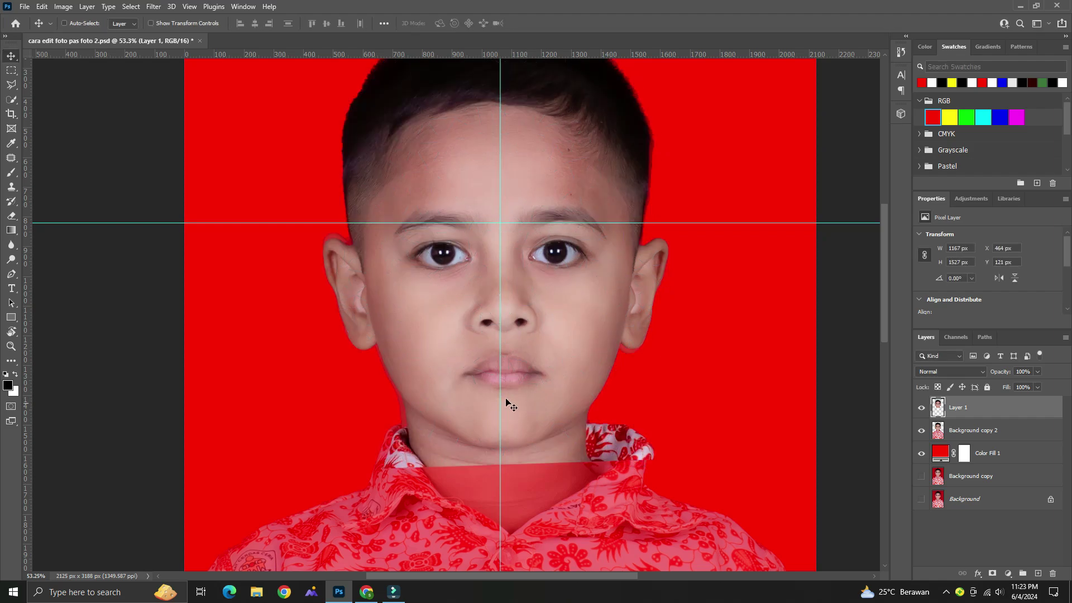
Step: Start a new Puppet Warp on Layer 1 from the Edit menu
{"action": "left_click", "coordinate": [43, 6]}
{"action": "left_click", "coordinate": [45, 10]}
{"action": "left_click", "coordinate": [40, 8]}
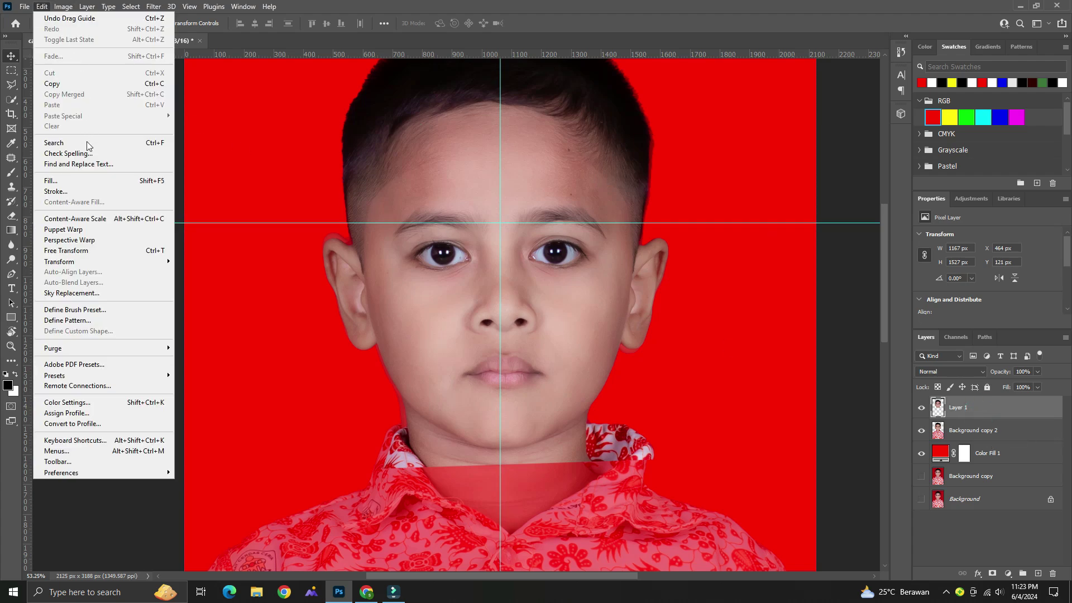
{"action": "left_click", "coordinate": [83, 227]}
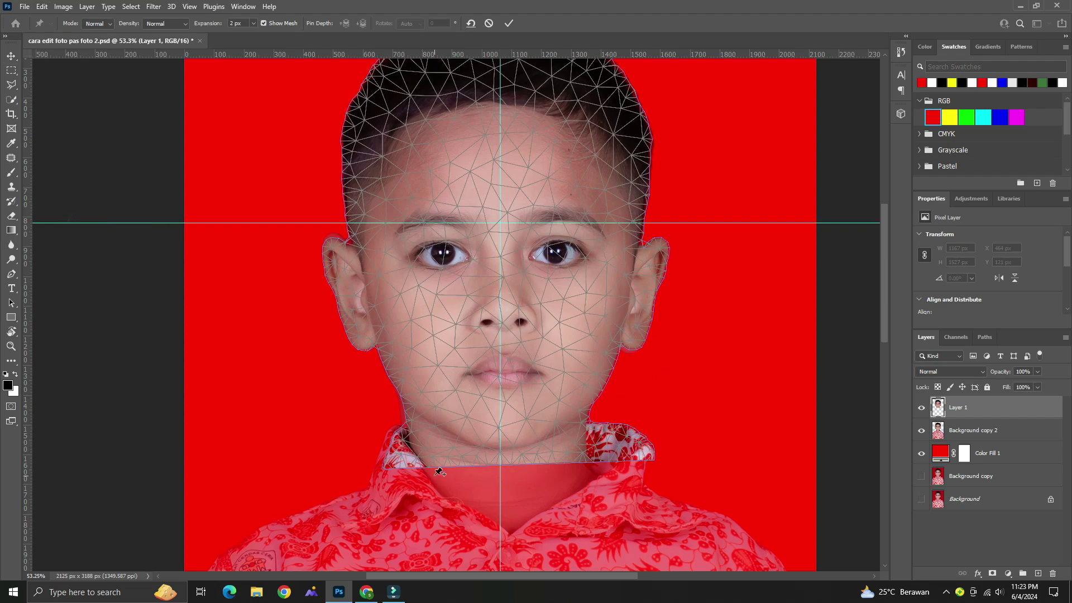
{"action": "scroll", "coordinate": [438, 472], "scroll_direction": "up", "scroll_amount": 1}
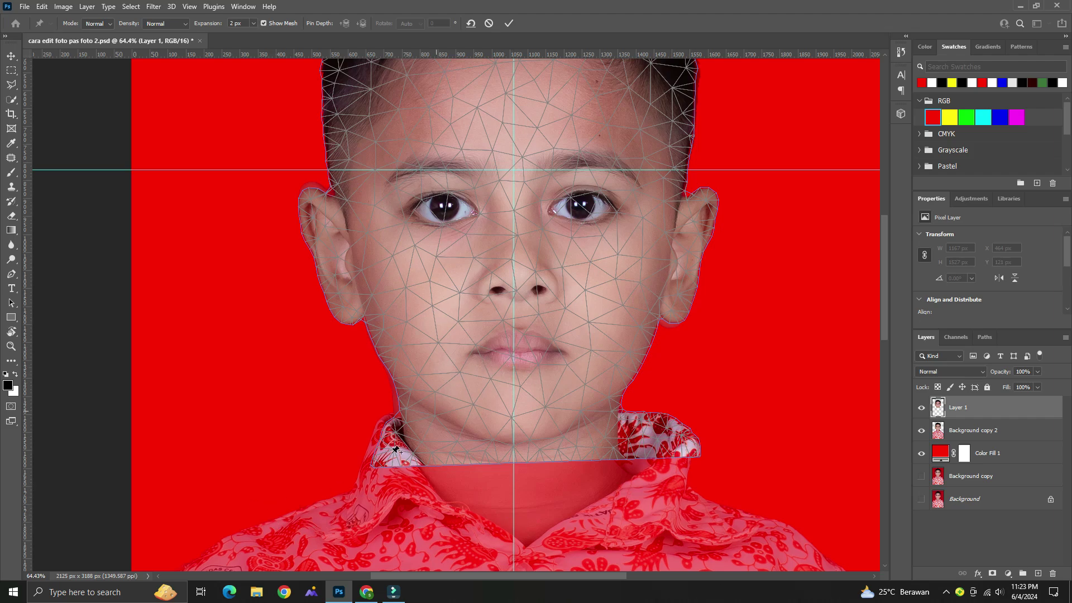
Step: Pin the left cheek, mouth, nose, forehead, right hairline, chin and left jaw
{"action": "left_click", "coordinate": [383, 330]}
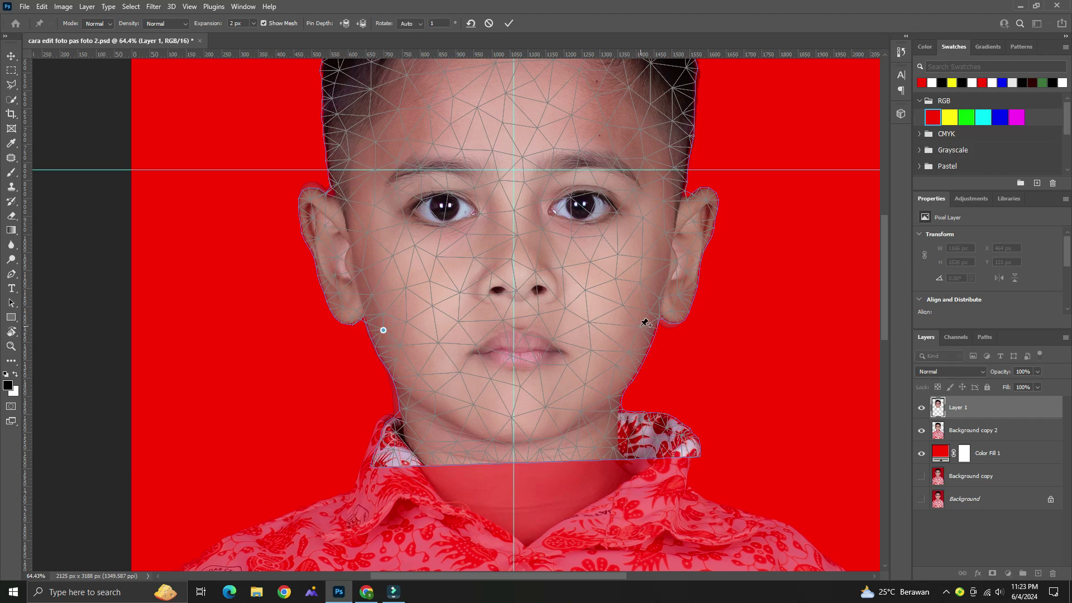
{"action": "left_click", "coordinate": [513, 335]}
{"action": "left_click", "coordinate": [512, 259]}
{"action": "left_click", "coordinate": [347, 128]}
{"action": "left_click", "coordinate": [691, 124]}
{"action": "left_click", "coordinate": [507, 93]}
{"action": "left_click", "coordinate": [513, 442]}
{"action": "left_click", "coordinate": [434, 391]}
Step: Add chin-edge and left-neck pins and drag them so the neck lines up with the collar
{"action": "left_click", "coordinate": [513, 462]}
{"action": "left_click_drag", "start_coordinate": [512, 462], "coordinate": [492, 463]}
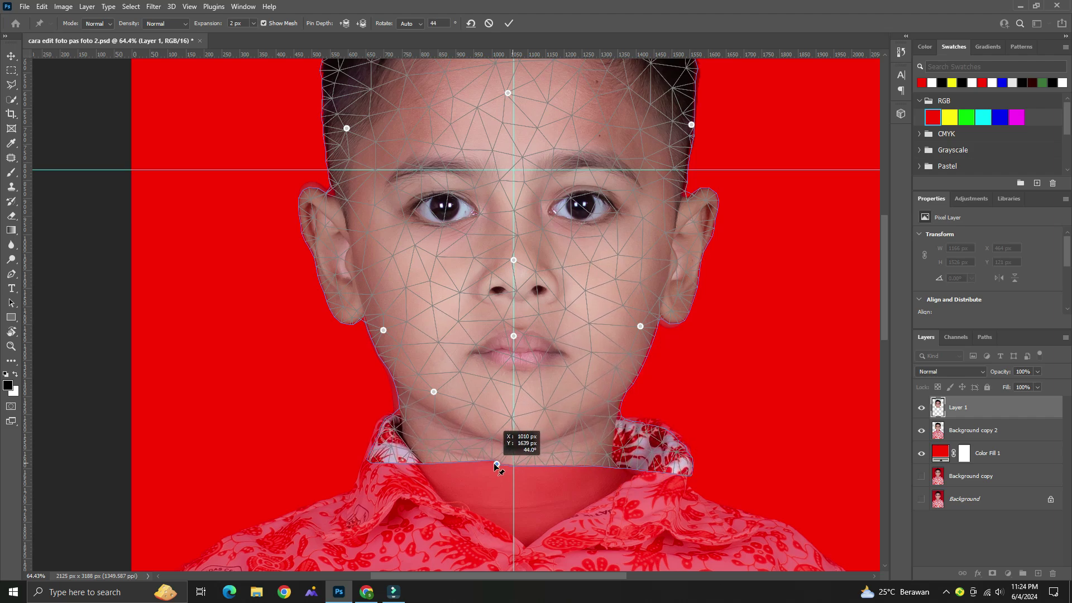
{"action": "left_click_drag", "start_coordinate": [492, 463], "coordinate": [500, 465]}
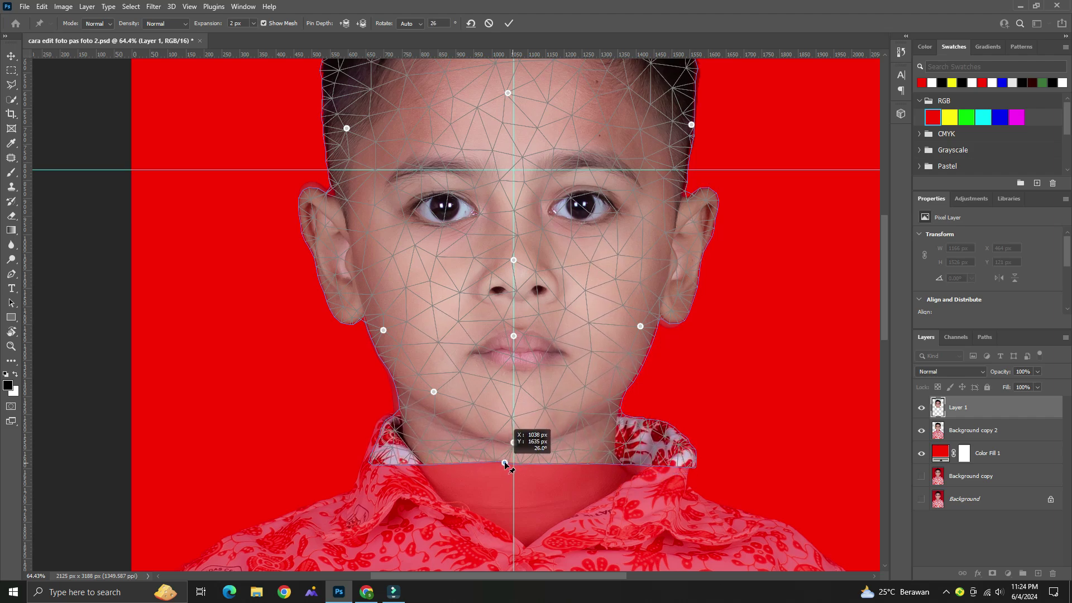
{"action": "left_click_drag", "start_coordinate": [498, 464], "coordinate": [498, 463]}
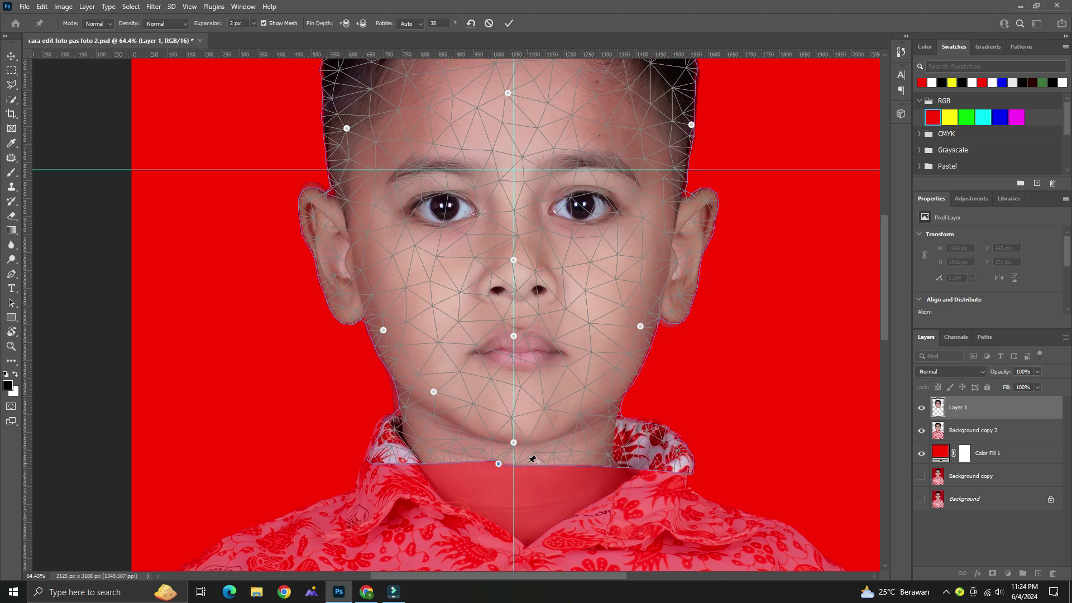
{"action": "left_click", "coordinate": [405, 419]}
{"action": "left_click_drag", "start_coordinate": [406, 419], "coordinate": [398, 422]}
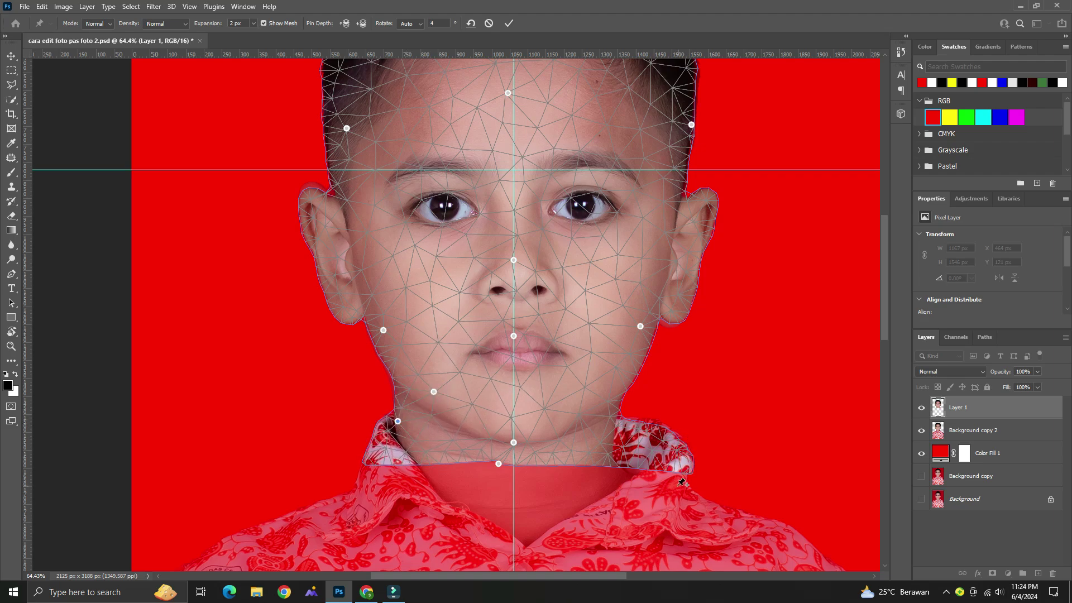
Step: Lower Layer 1's opacity to check the fit, then restore it to 100%
{"action": "scroll", "coordinate": [639, 494], "scroll_direction": "up", "scroll_amount": 3}
{"action": "scroll", "coordinate": [639, 494], "scroll_direction": "up", "scroll_amount": 2}
{"action": "scroll", "coordinate": [655, 397], "scroll_direction": "down", "scroll_amount": 2}
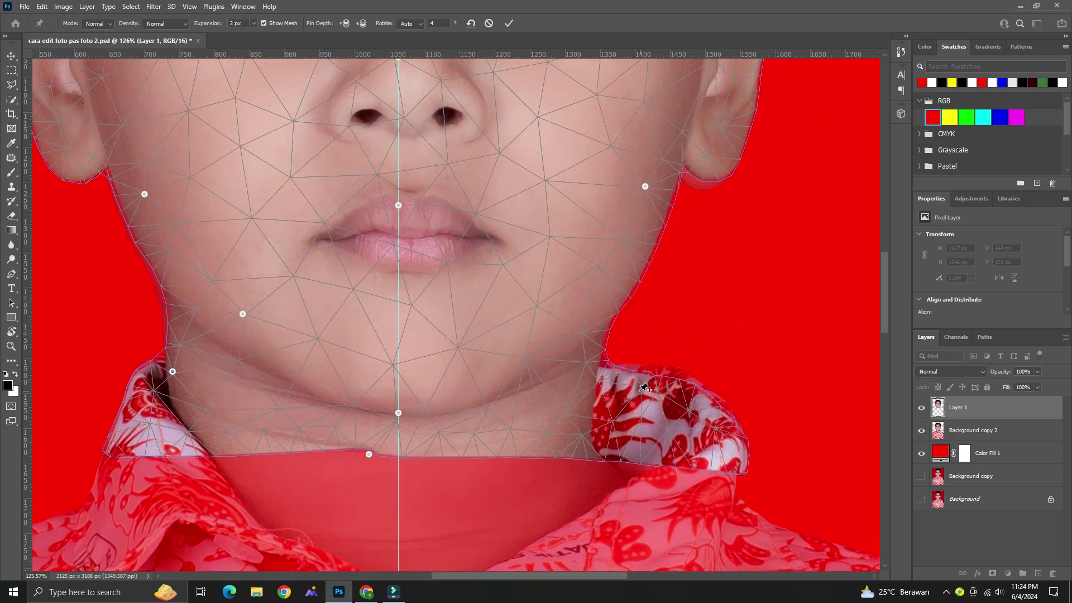
{"action": "scroll", "coordinate": [642, 407], "scroll_direction": "down", "scroll_amount": 2}
{"action": "scroll", "coordinate": [630, 419], "scroll_direction": "down", "scroll_amount": 2}
{"action": "scroll", "coordinate": [618, 430], "scroll_direction": "down", "scroll_amount": 1}
{"action": "scroll", "coordinate": [618, 429], "scroll_direction": "up", "scroll_amount": 5}
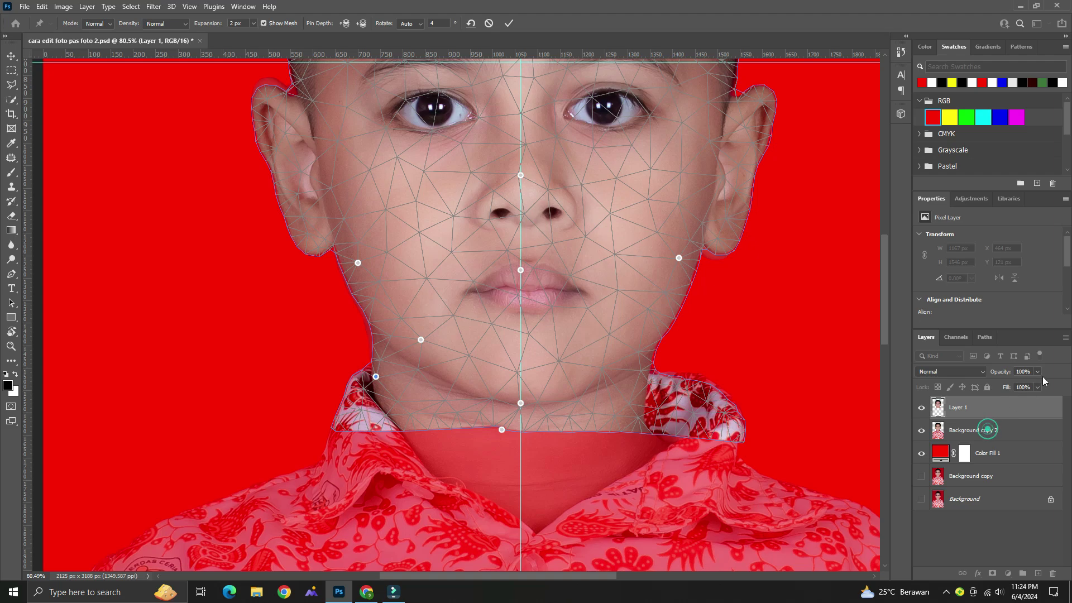
{"action": "left_click_drag", "start_coordinate": [1036, 371], "coordinate": [1020, 384]}
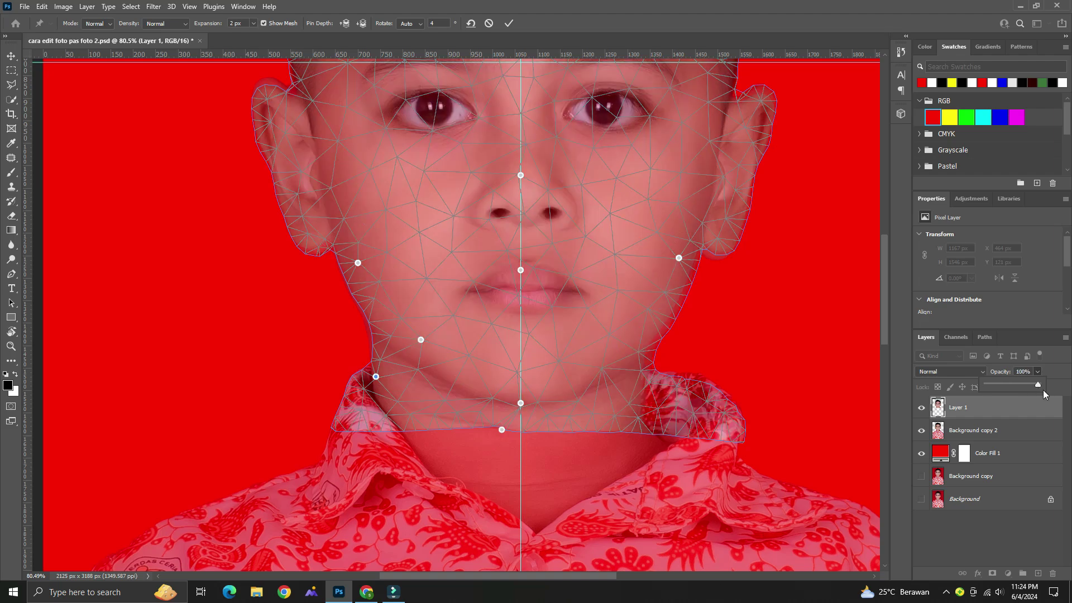
{"action": "mouse_move", "coordinate": [996, 384]}
{"action": "left_mouse_down"}
{"action": "mouse_move", "coordinate": [975, 384]}
{"action": "mouse_move", "coordinate": [1003, 383]}
{"action": "left_mouse_up"}
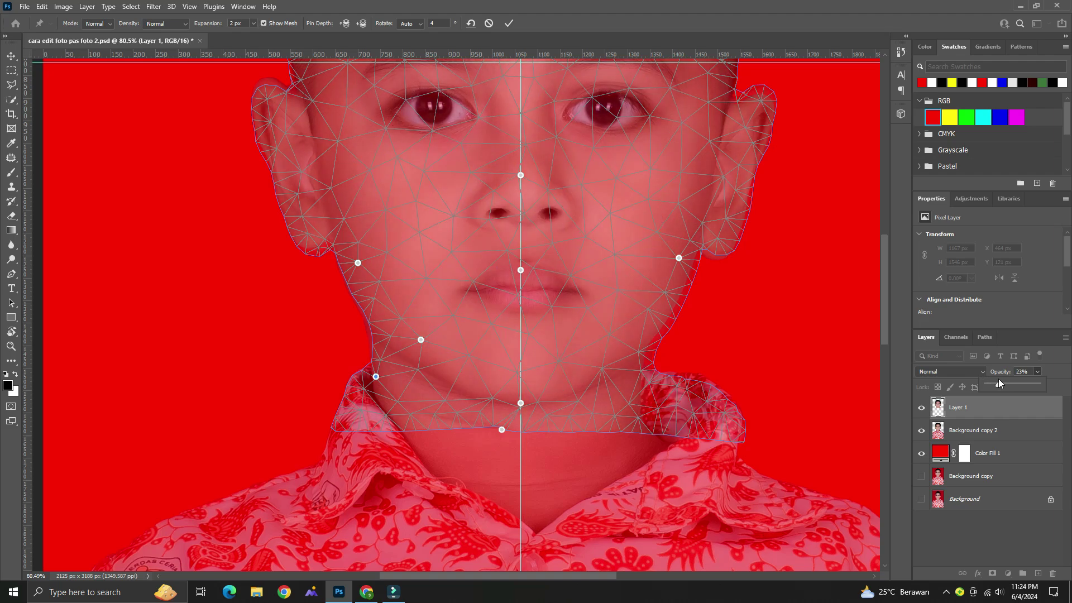
{"action": "left_click_drag", "start_coordinate": [1005, 384], "coordinate": [1060, 385]}
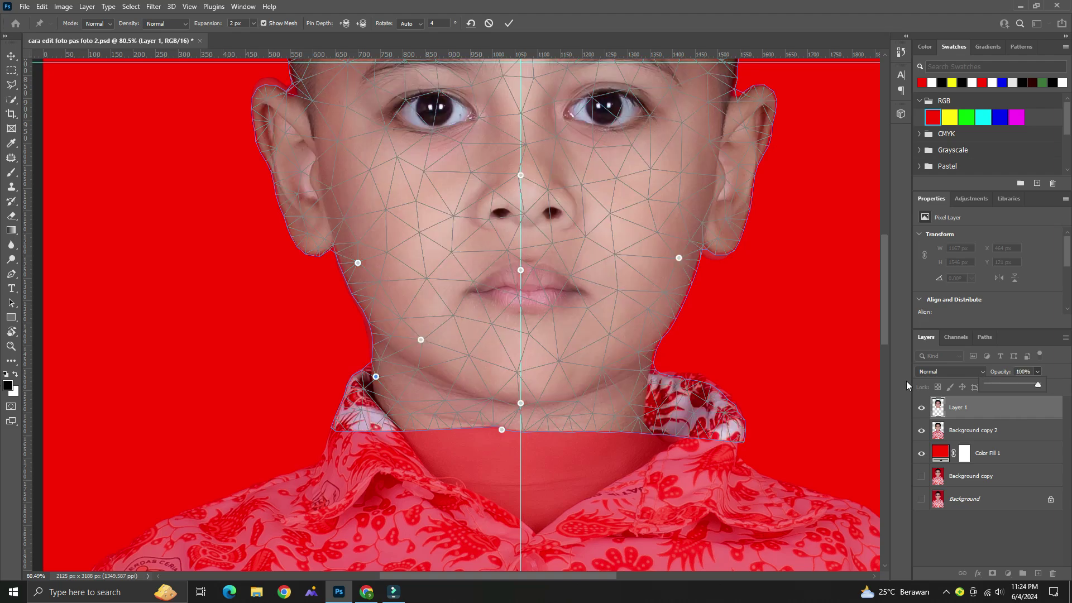
{"action": "scroll", "coordinate": [620, 383], "scroll_direction": "down", "scroll_amount": 2}
{"action": "scroll", "coordinate": [625, 382], "scroll_direction": "down", "scroll_amount": 3}
{"action": "scroll", "coordinate": [624, 381], "scroll_direction": "up", "scroll_amount": 2}
{"action": "scroll", "coordinate": [625, 368], "scroll_direction": "up", "scroll_amount": 1}
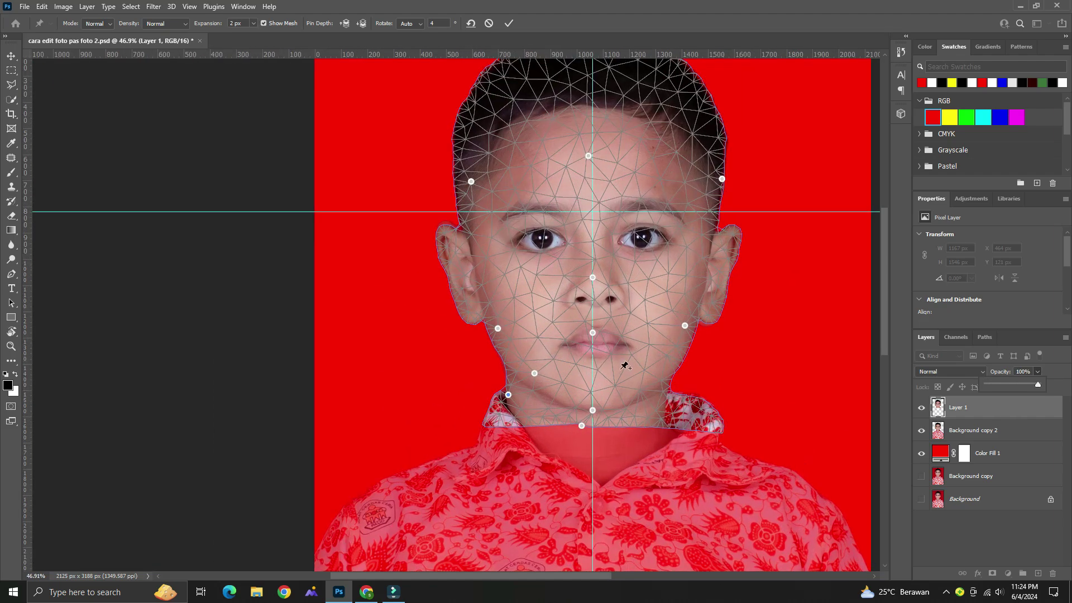
{"action": "left_click", "coordinate": [1051, 371]}
Step: Apply the puppet warp and set Background copy 2 back to 100% opacity
{"action": "key", "text": "Return"}
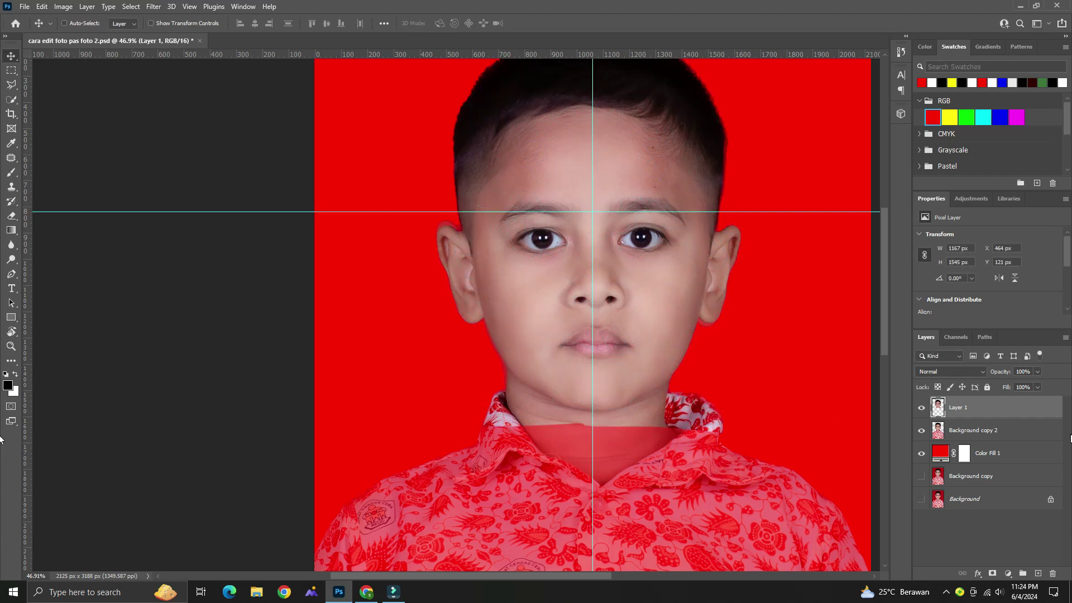
{"action": "left_click", "coordinate": [993, 430]}
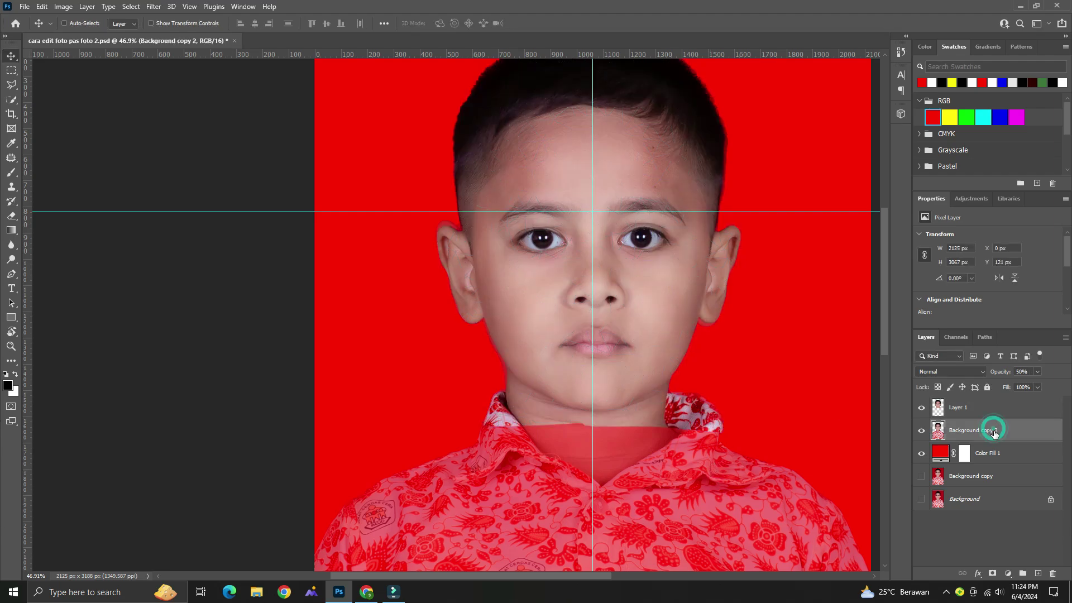
{"action": "left_click", "coordinate": [1037, 372]}
{"action": "left_click_drag", "start_coordinate": [1055, 389], "coordinate": [1063, 385]}
{"action": "scroll", "coordinate": [642, 407], "scroll_direction": "down", "scroll_amount": 3}
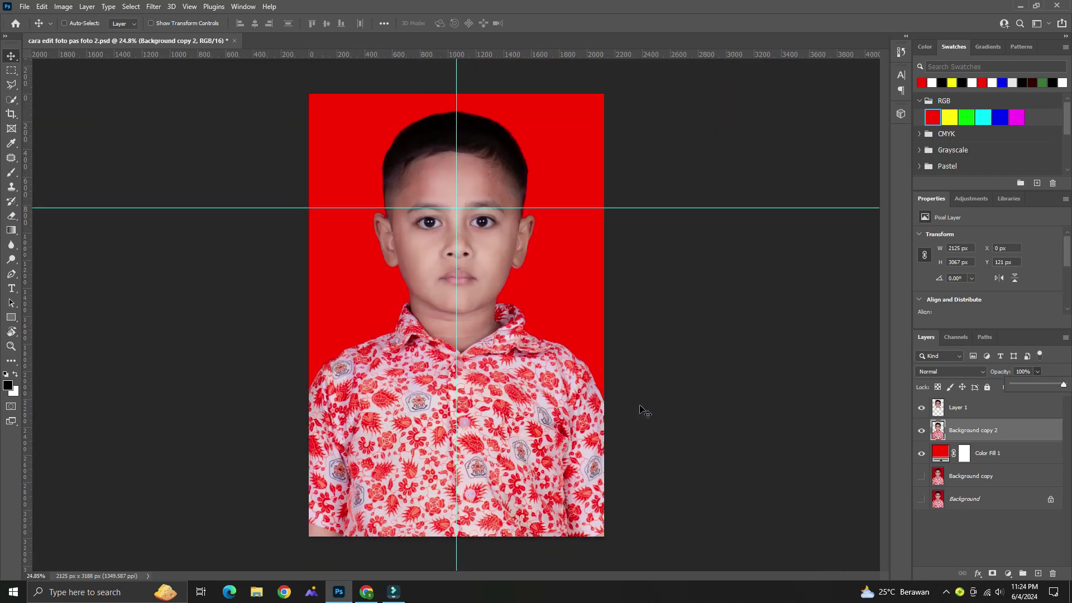
{"action": "scroll", "coordinate": [575, 407], "scroll_direction": "down", "scroll_amount": 2}
{"action": "scroll", "coordinate": [413, 315], "scroll_direction": "up", "scroll_amount": 3}
{"action": "scroll", "coordinate": [393, 307], "scroll_direction": "up", "scroll_amount": 3}
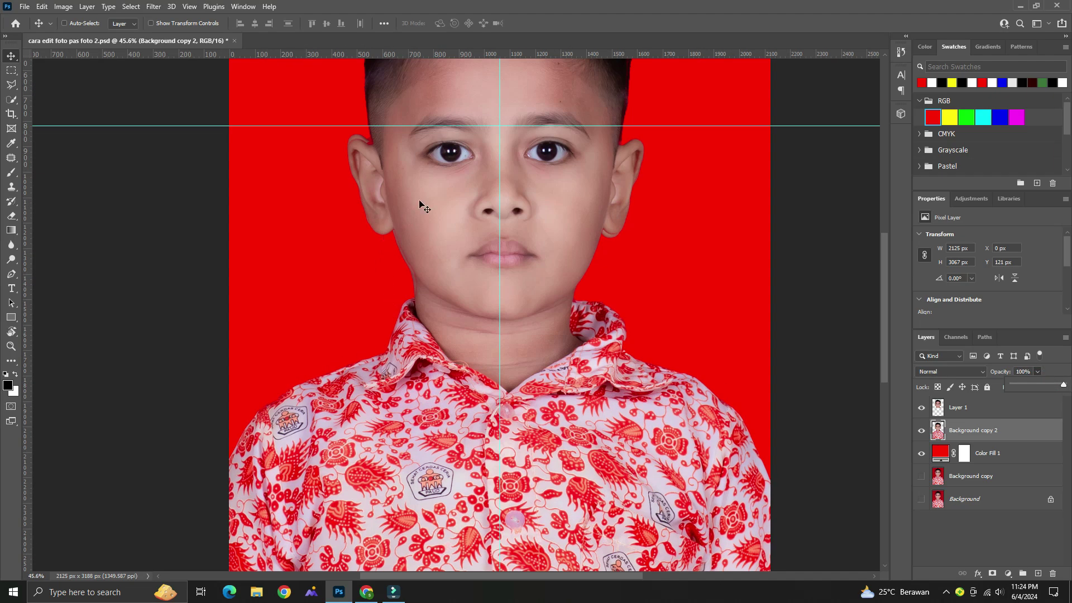
{"action": "scroll", "coordinate": [476, 401], "scroll_direction": "down", "scroll_amount": 2}
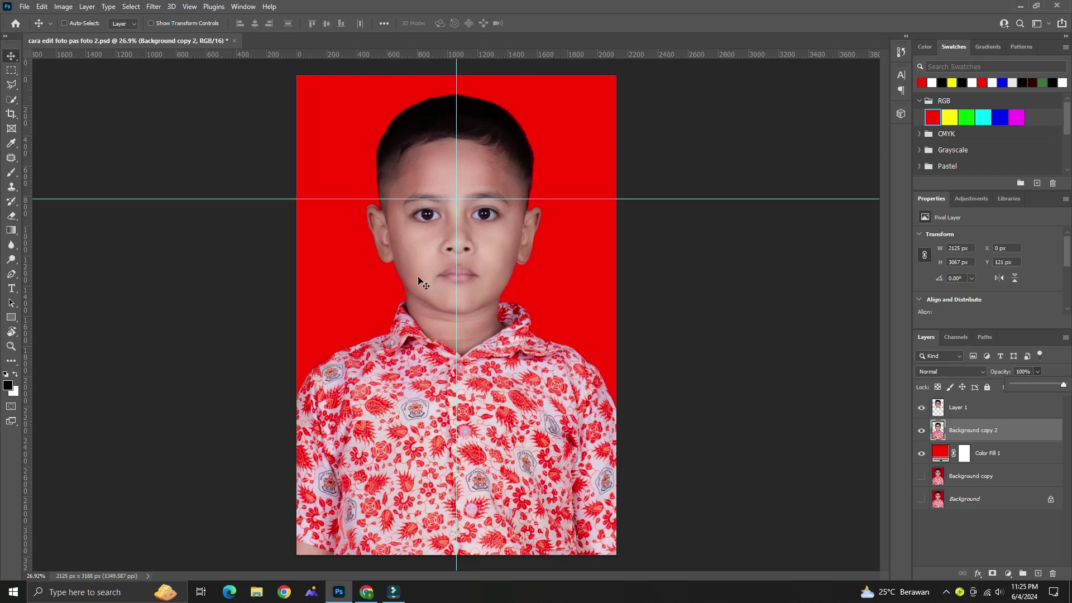
{"action": "scroll", "coordinate": [398, 299], "scroll_direction": "up", "scroll_amount": 2}
{"action": "scroll", "coordinate": [398, 298], "scroll_direction": "up", "scroll_amount": 2}
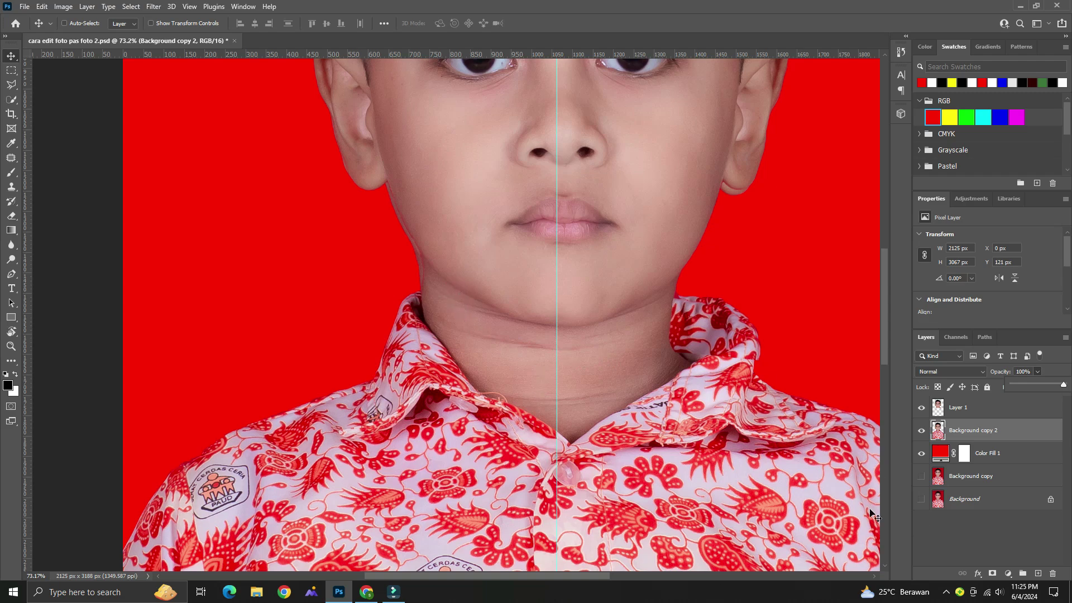
{"action": "scroll", "coordinate": [545, 373], "scroll_direction": "down", "scroll_amount": 3}
{"action": "scroll", "coordinate": [411, 181], "scroll_direction": "up", "scroll_amount": 2}
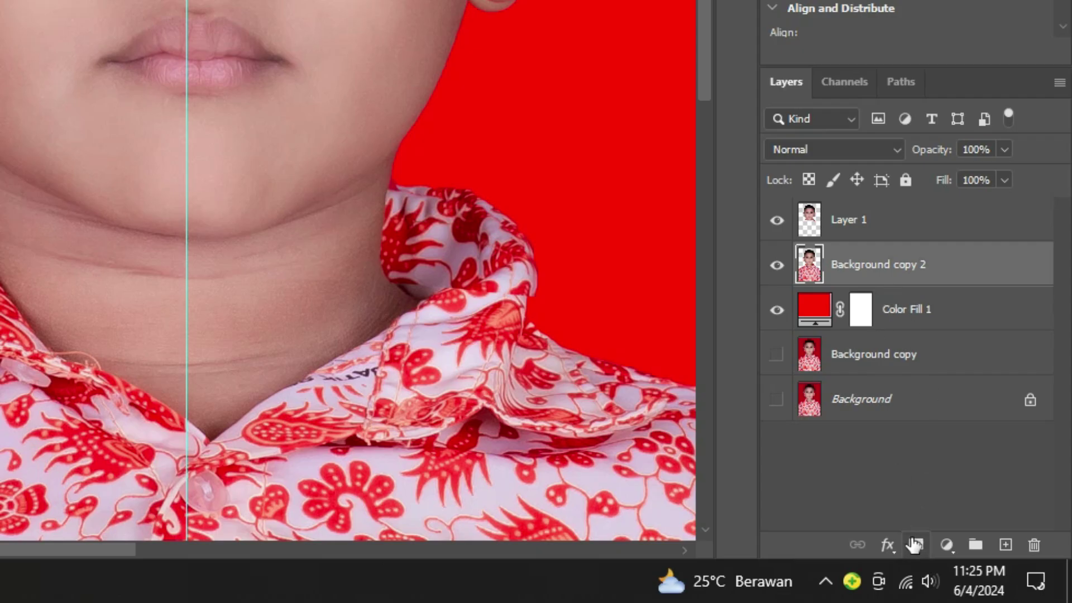
Step: Add a layer mask to Background copy 2 and brush out the light fringe along the neck
{"action": "left_click", "coordinate": [914, 544]}
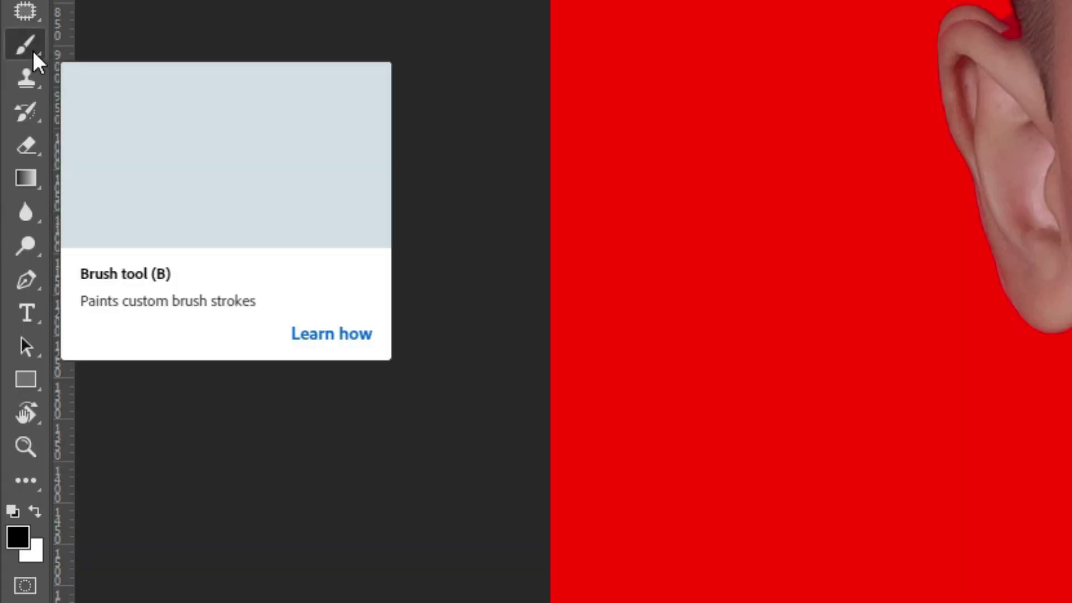
{"action": "left_click", "coordinate": [45, 50]}
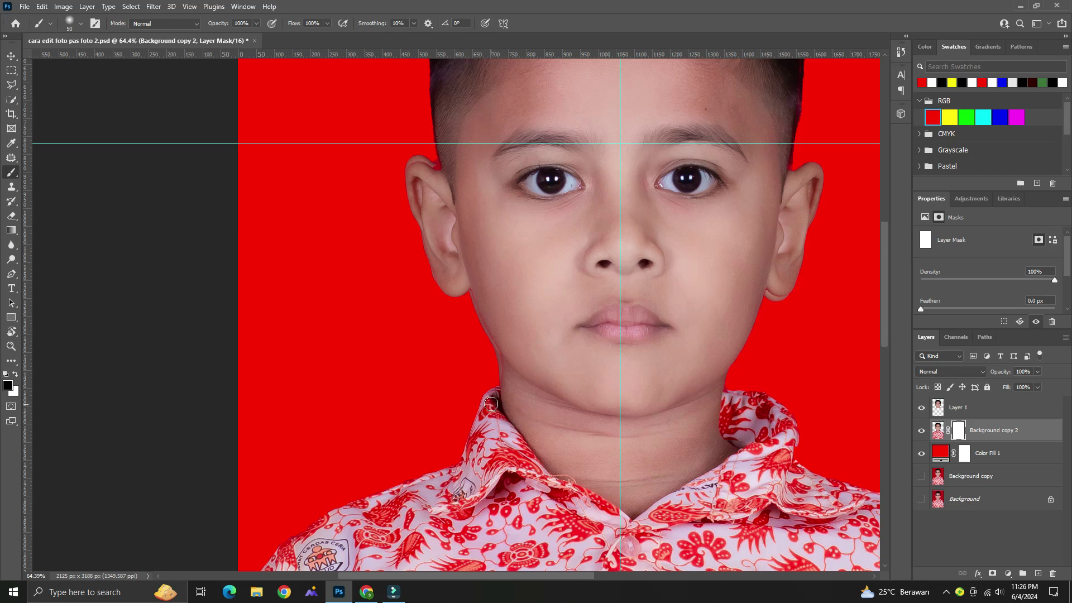
{"action": "scroll", "coordinate": [491, 403], "scroll_direction": "up", "scroll_amount": 3, "text": "alt"}
{"action": "key", "text": "bracketright"}
{"action": "key", "text": "bracketright"}
{"action": "key", "text": "bracketright"}
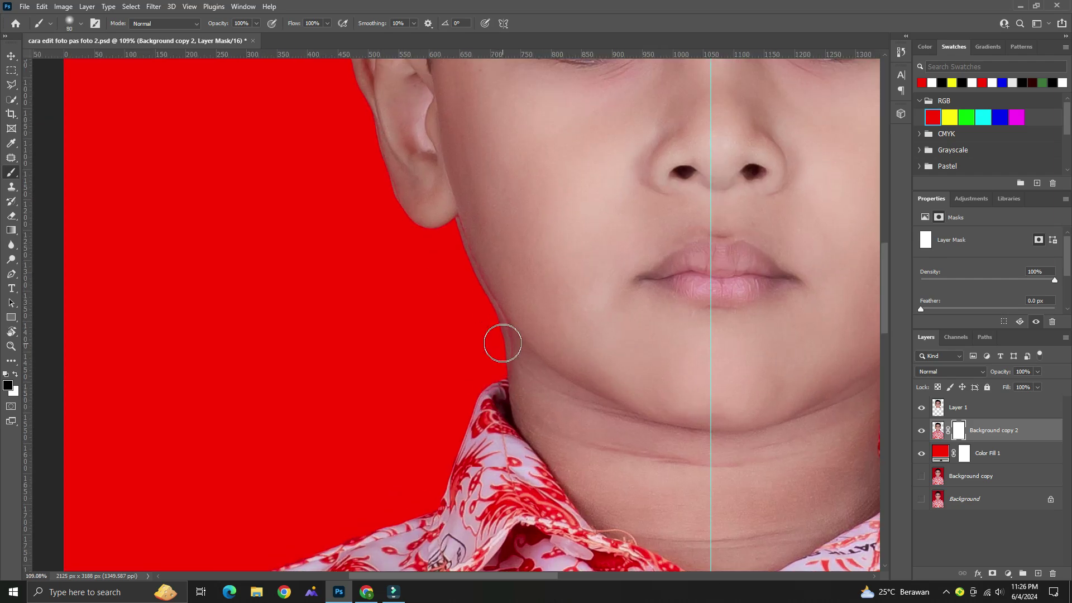
{"action": "mouse_move", "coordinate": [502, 339]}
{"action": "left_mouse_down"}
{"action": "mouse_move", "coordinate": [519, 342]}
{"action": "mouse_move", "coordinate": [486, 299]}
{"action": "mouse_move", "coordinate": [454, 191]}
{"action": "left_mouse_up"}
{"action": "scroll", "coordinate": [521, 271], "scroll_direction": "down", "scroll_amount": 7, "text": "alt"}
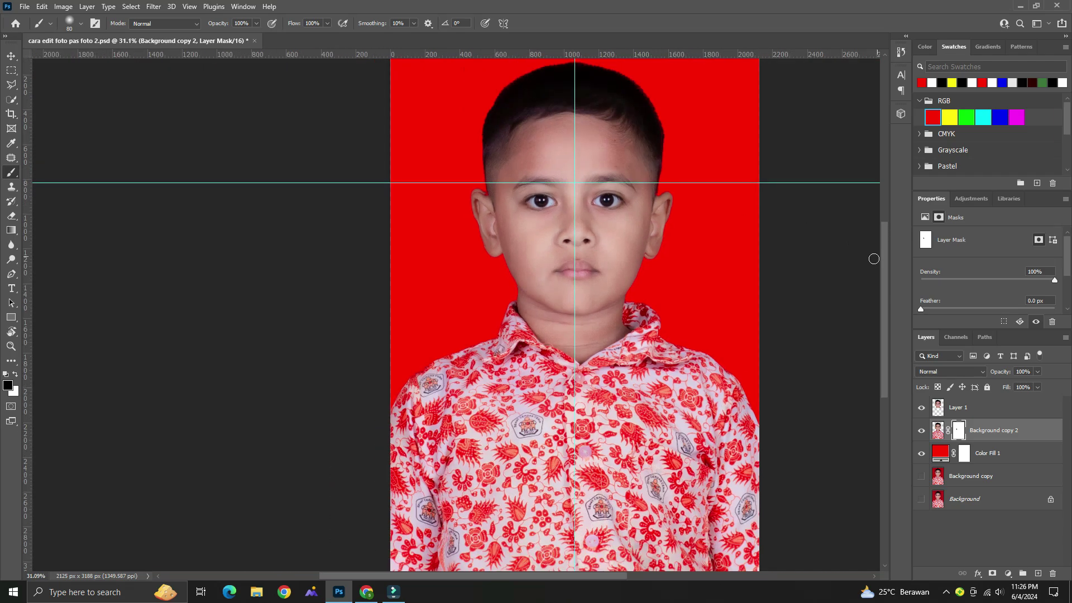
{"action": "scroll", "coordinate": [502, 254], "scroll_direction": "up", "scroll_amount": 1, "text": "alt"}
{"action": "scroll", "coordinate": [503, 254], "scroll_direction": "up", "scroll_amount": 2, "text": "alt"}
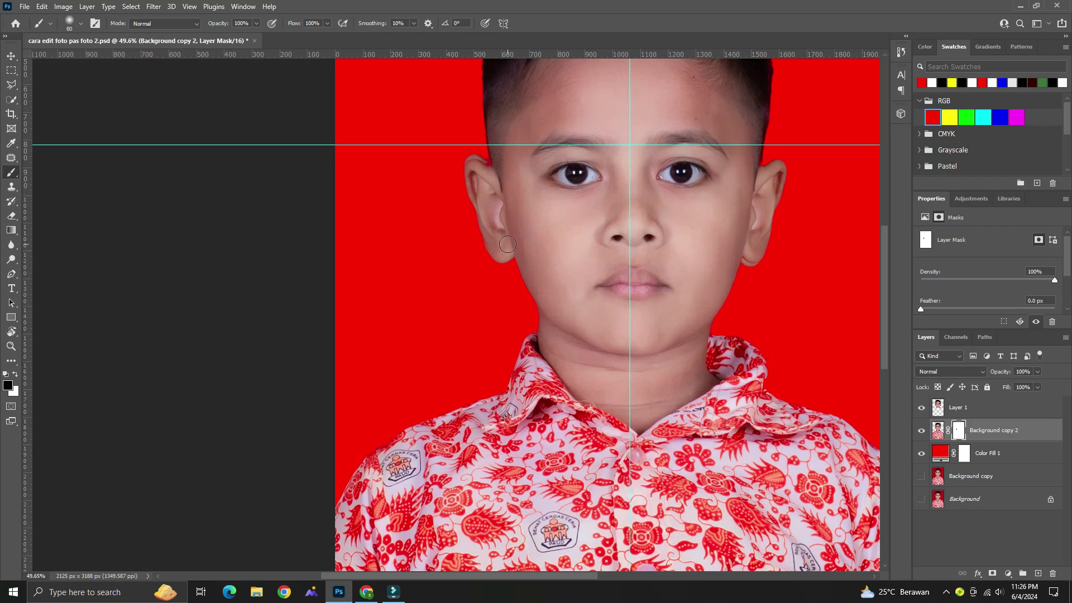
{"action": "scroll", "coordinate": [502, 254], "scroll_direction": "up", "scroll_amount": 1, "text": "alt"}
Step: Mask away the light fringes at the top of the ear, the right ear edge and the hairline
{"action": "left_click_drag", "start_coordinate": [451, 135], "coordinate": [472, 133]}
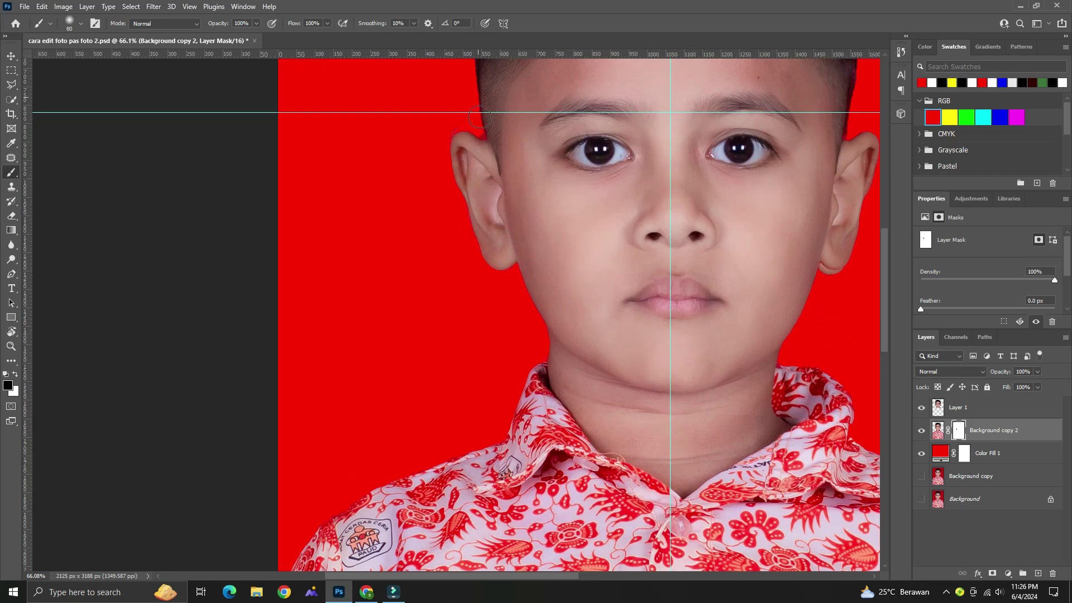
{"action": "scroll", "coordinate": [871, 273], "scroll_direction": "down", "scroll_amount": 1, "text": "alt"}
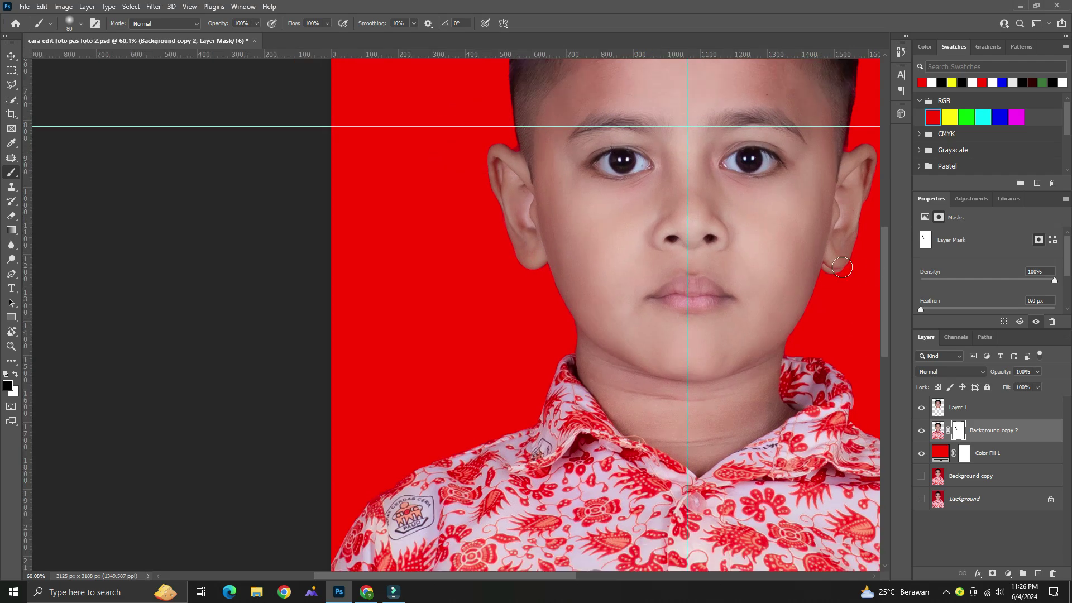
{"action": "left_click", "coordinate": [825, 253]}
{"action": "left_click_drag", "start_coordinate": [852, 139], "coordinate": [869, 289]}
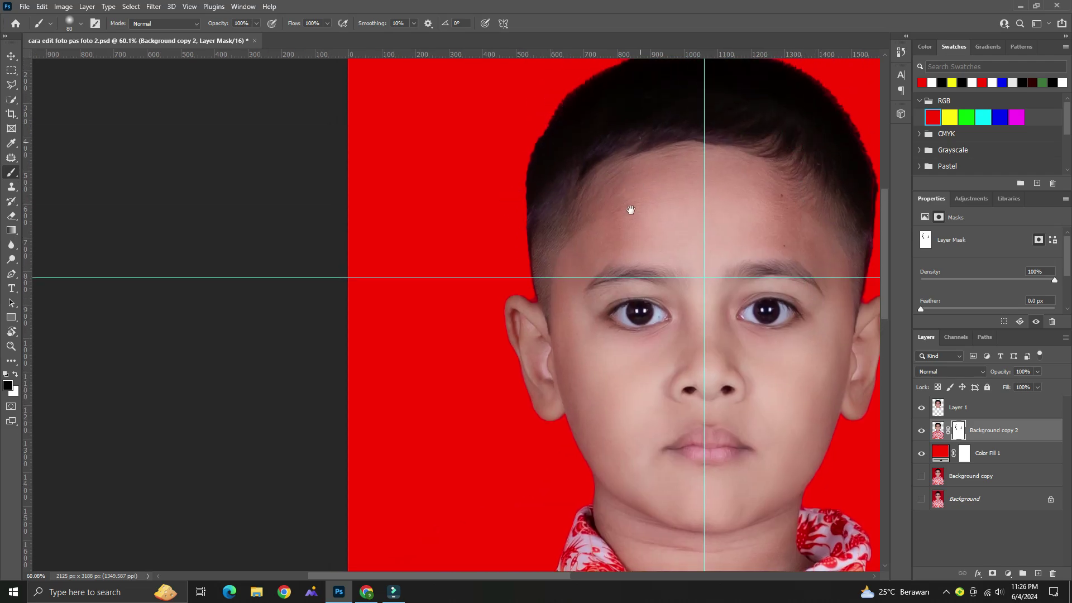
{"action": "left_click_drag", "start_coordinate": [630, 210], "coordinate": [593, 331]}
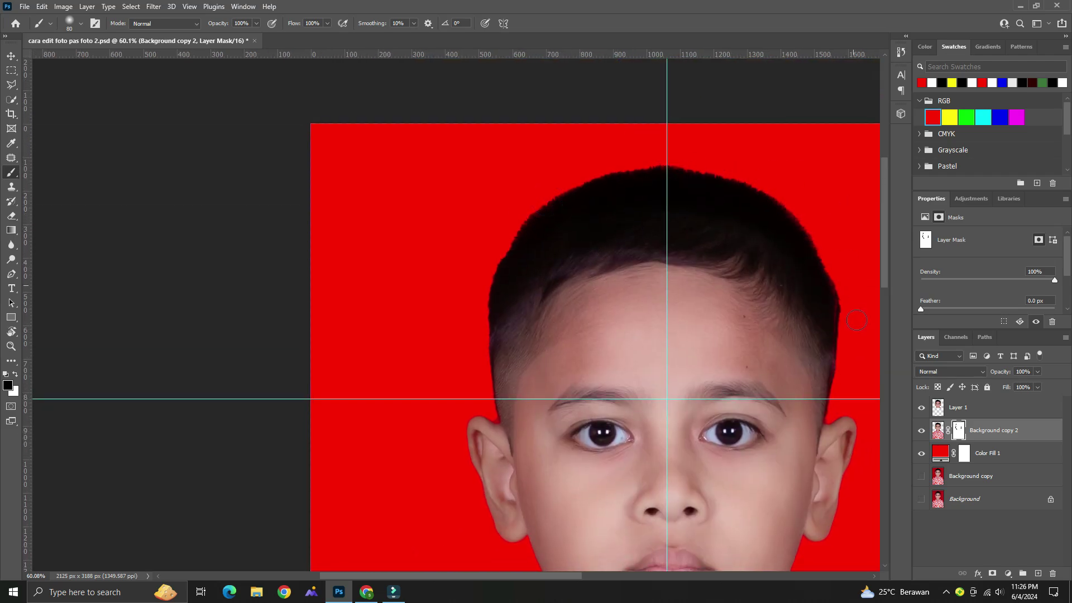
{"action": "left_click_drag", "start_coordinate": [838, 359], "coordinate": [831, 389]}
{"action": "scroll", "coordinate": [826, 424], "scroll_direction": "down", "scroll_amount": 5}
{"action": "scroll", "coordinate": [795, 349], "scroll_direction": "up", "scroll_amount": 3}
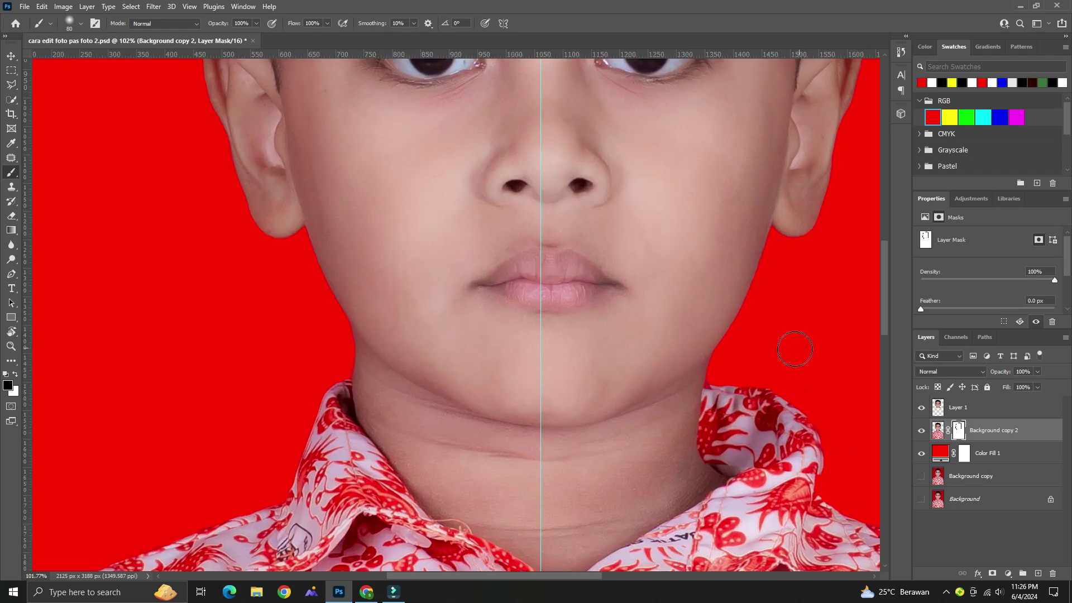
{"action": "scroll", "coordinate": [778, 354], "scroll_direction": "down", "scroll_amount": 3}
{"action": "scroll", "coordinate": [495, 337], "scroll_direction": "up", "scroll_amount": 4}
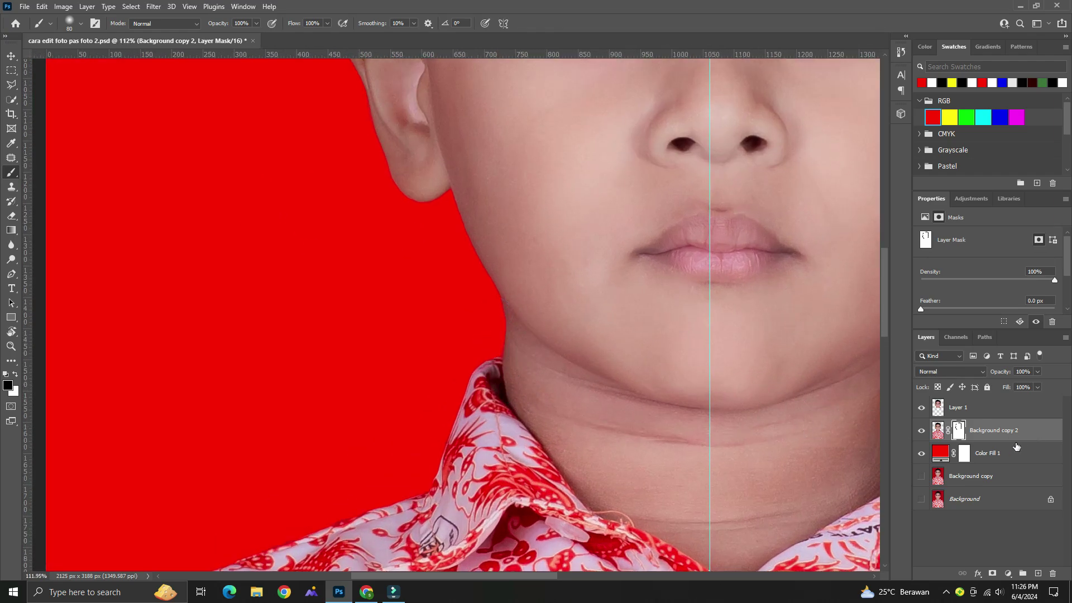
{"action": "scroll", "coordinate": [509, 357], "scroll_direction": "down", "scroll_amount": 3}
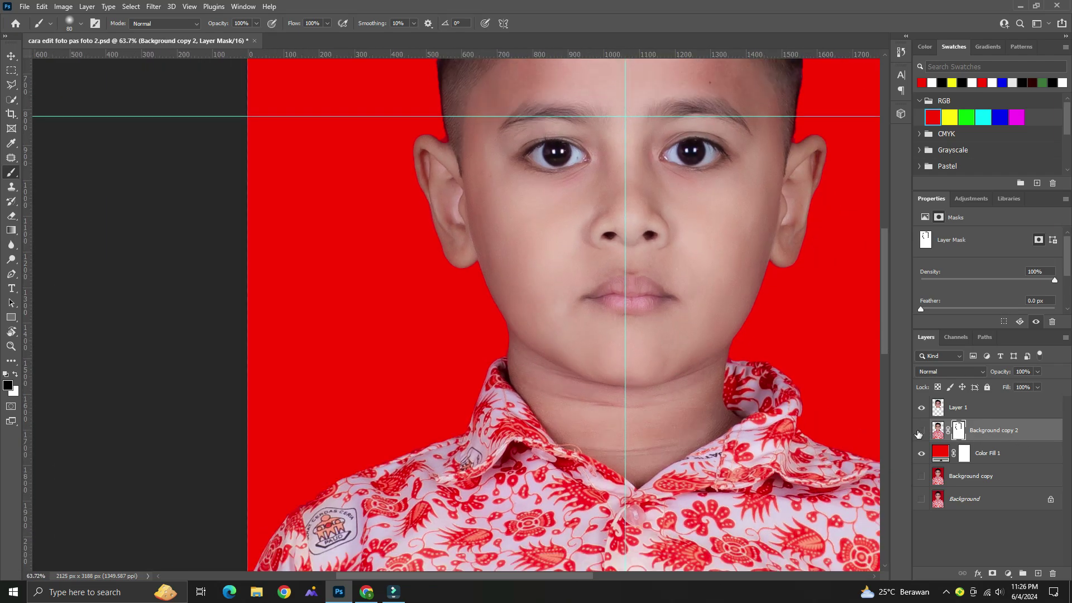
Step: Toggle Layer 1's visibility off and on to compare the face edges
{"action": "left_click", "coordinate": [920, 430]}
{"action": "left_click", "coordinate": [920, 409]}
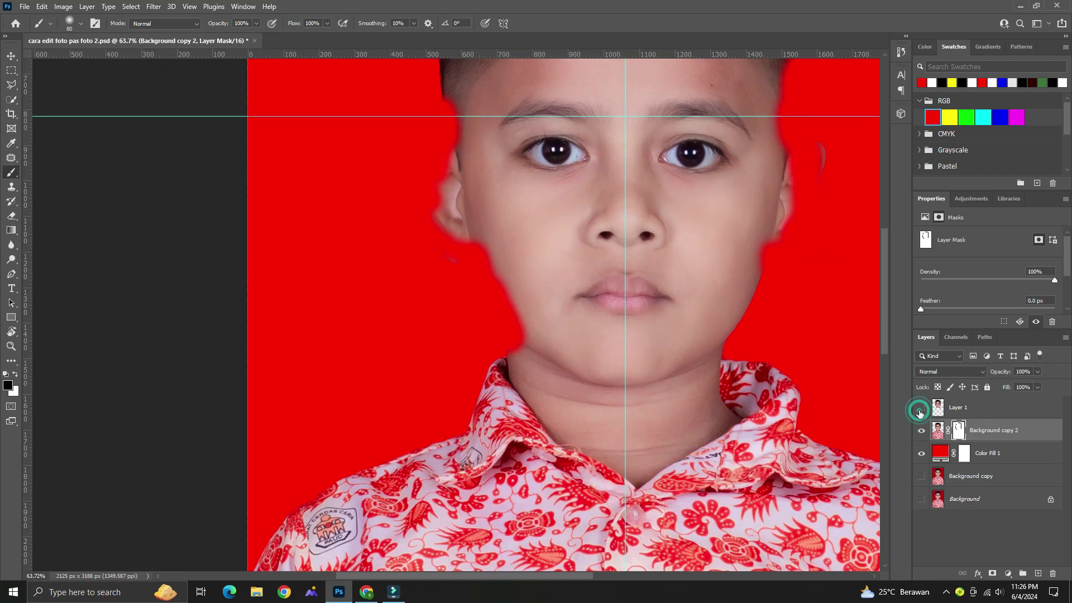
{"action": "left_click", "coordinate": [920, 412]}
{"action": "left_click", "coordinate": [919, 412]}
{"action": "left_click", "coordinate": [920, 412]}
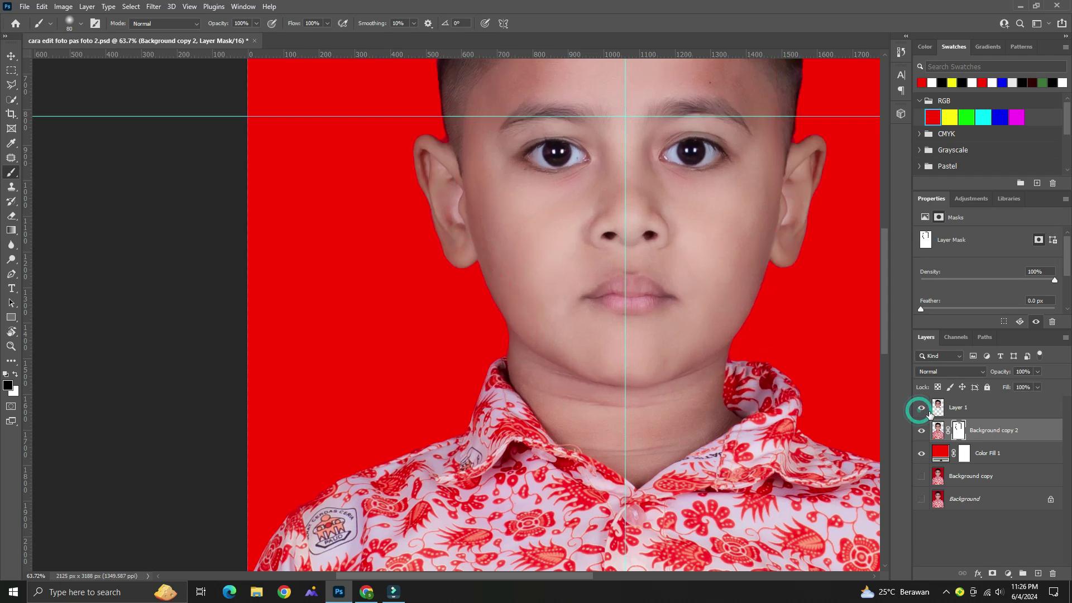
{"action": "left_click", "coordinate": [920, 412]}
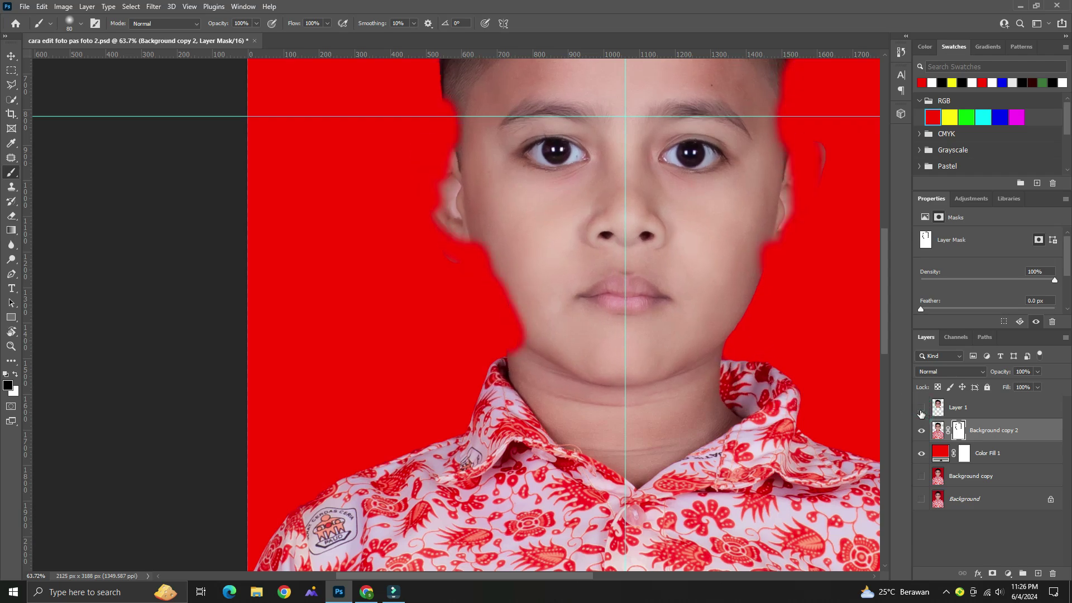
{"action": "left_click", "coordinate": [921, 412]}
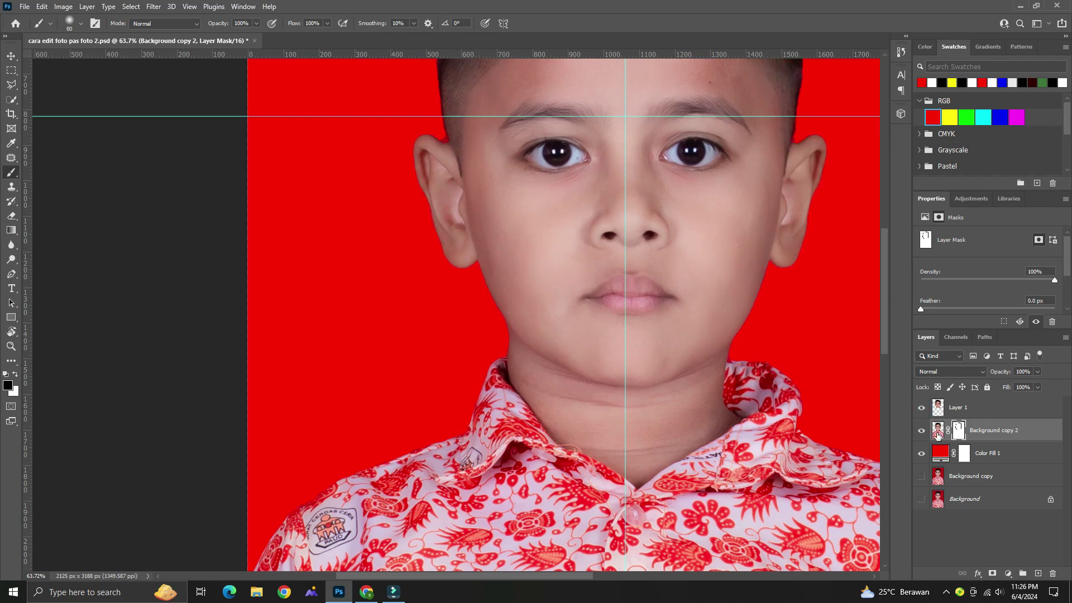
Step: Target Background copy 2's image, inspect the neck, and make Layer 1 the active layer
{"action": "left_click", "coordinate": [938, 433]}
{"action": "scroll", "coordinate": [535, 385], "scroll_direction": "down", "scroll_amount": 3}
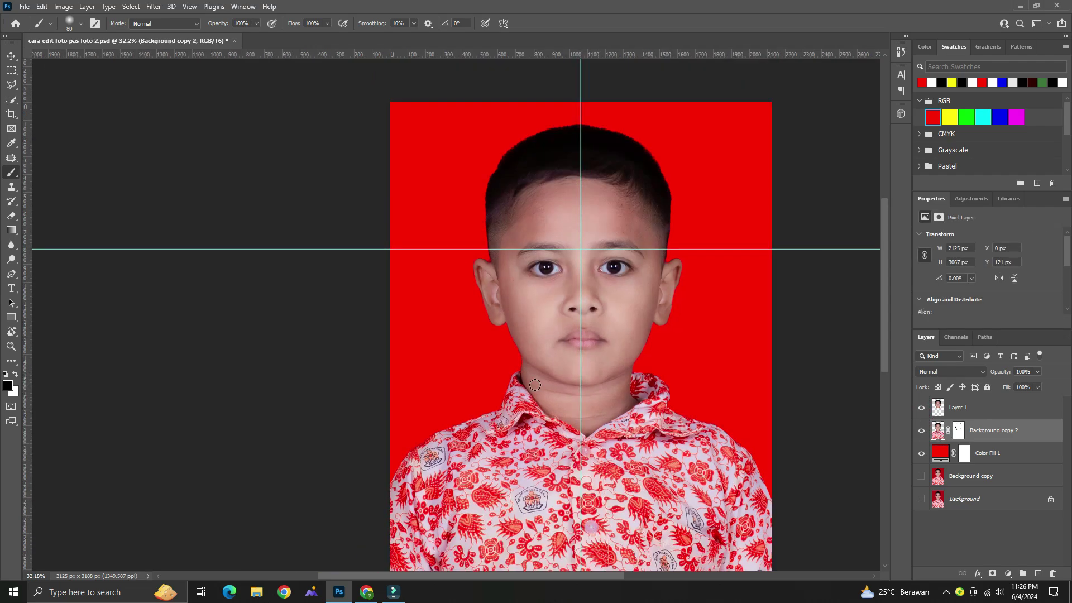
{"action": "scroll", "coordinate": [535, 384], "scroll_direction": "down", "scroll_amount": 3}
{"action": "scroll", "coordinate": [444, 351], "scroll_direction": "up", "scroll_amount": 2}
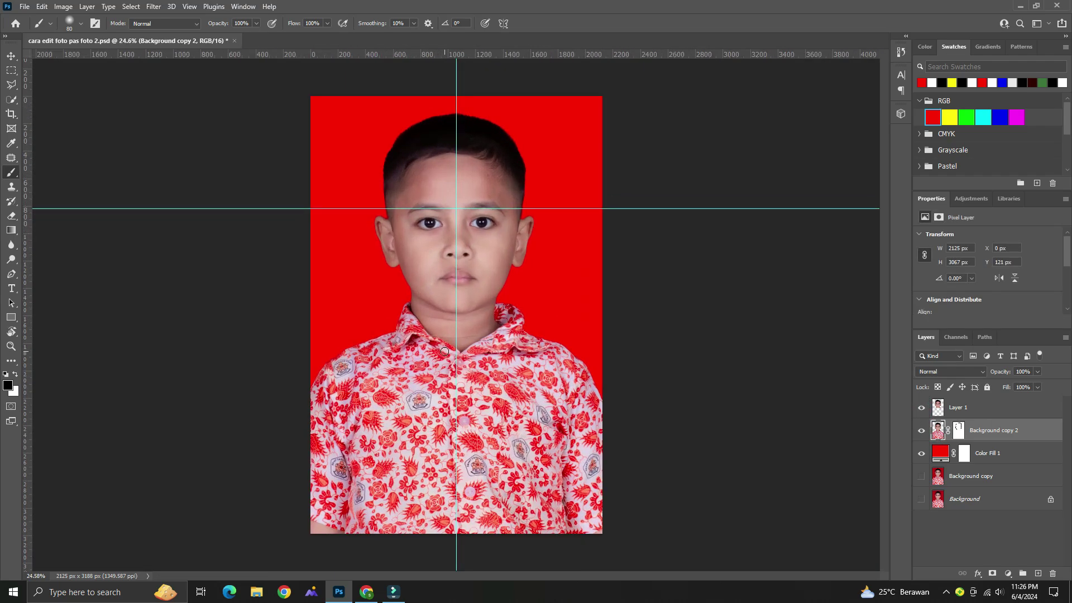
{"action": "scroll", "coordinate": [445, 351], "scroll_direction": "up", "scroll_amount": 1}
{"action": "scroll", "coordinate": [460, 286], "scroll_direction": "up", "scroll_amount": 1}
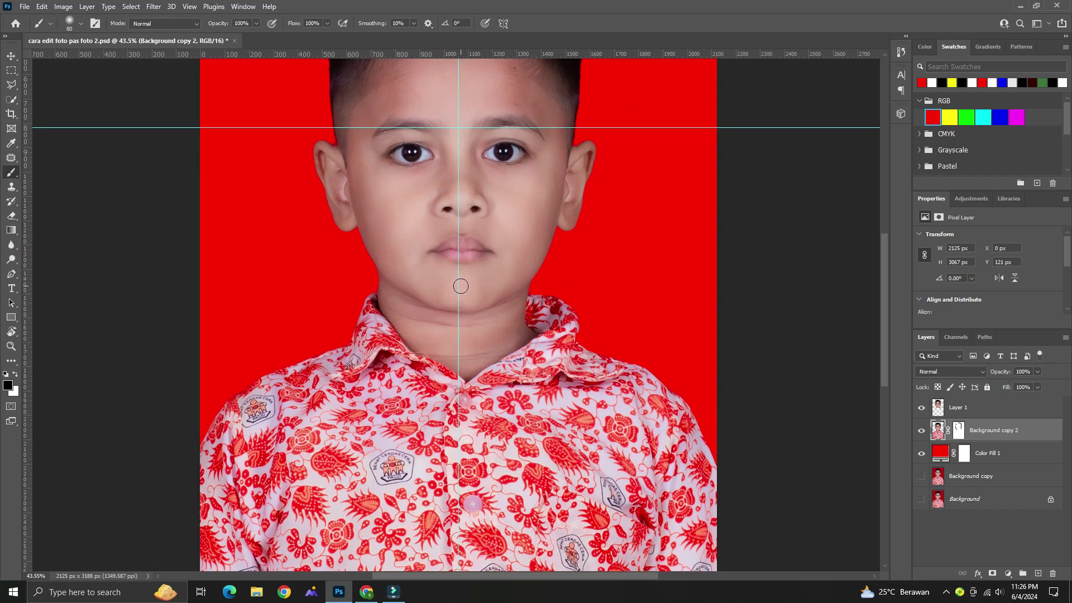
{"action": "scroll", "coordinate": [457, 360], "scroll_direction": "up", "scroll_amount": 2}
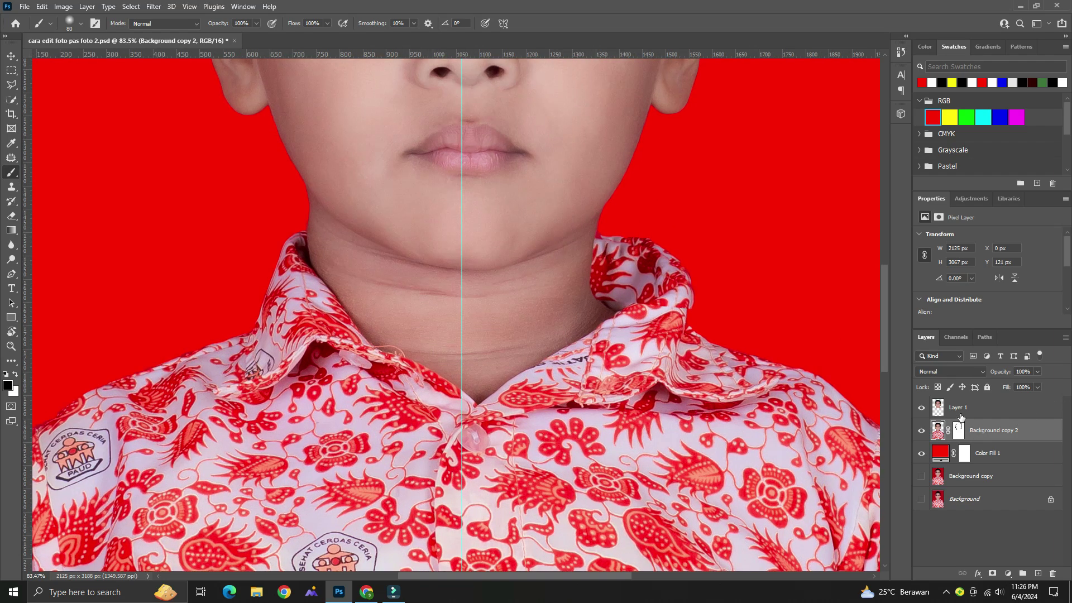
{"action": "left_click", "coordinate": [959, 411]}
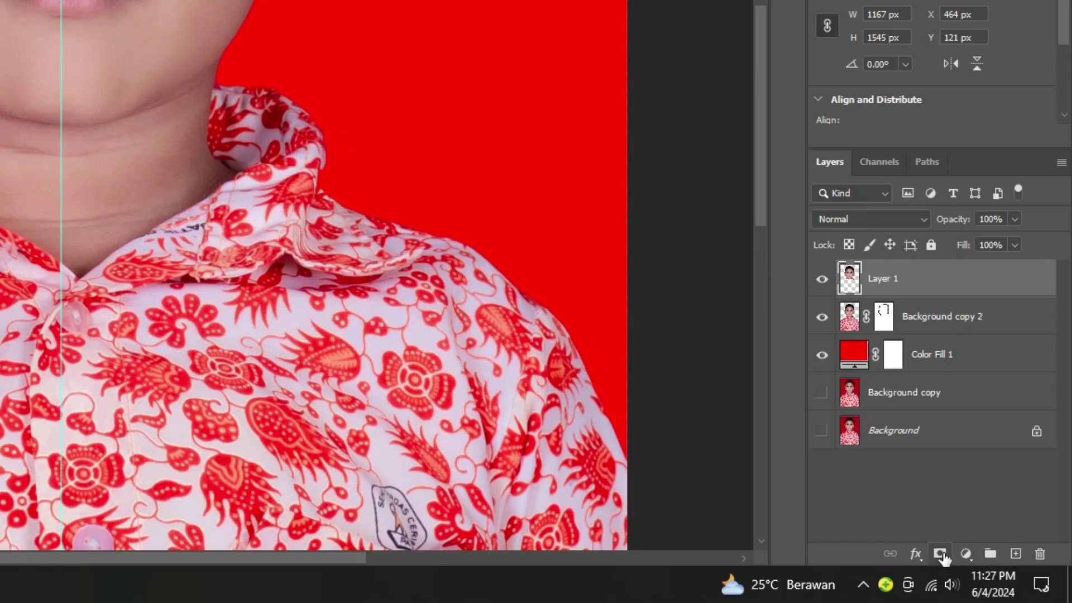
Step: Add a layer mask to Layer 1 and mask it along the right collar and neck with a larger black brush
{"action": "left_click", "coordinate": [939, 554]}
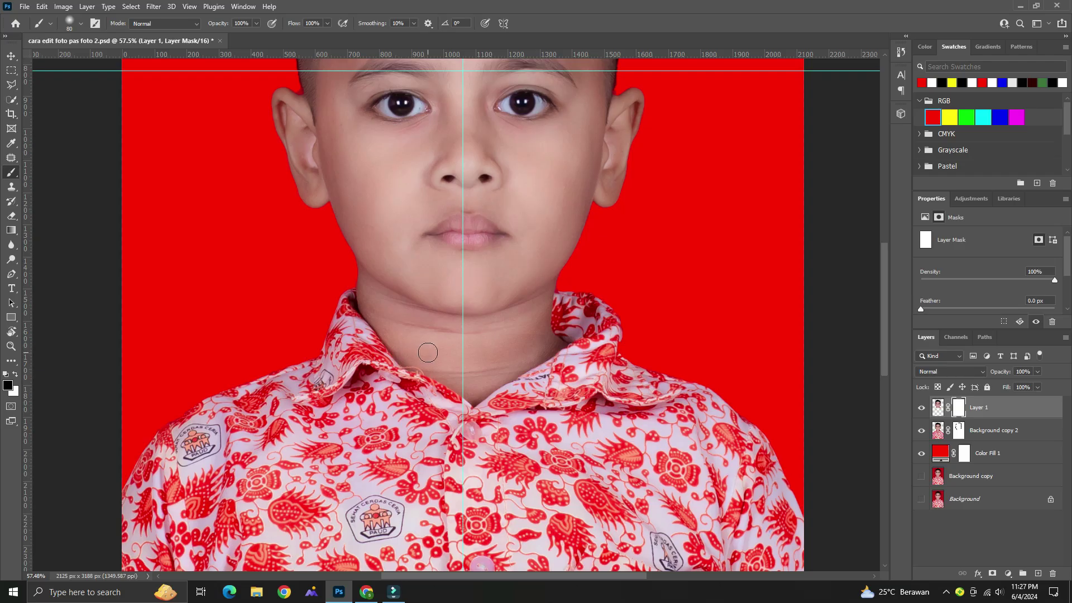
{"action": "scroll", "coordinate": [428, 349], "scroll_direction": "up", "scroll_amount": 3}
{"action": "scroll", "coordinate": [430, 348], "scroll_direction": "down", "scroll_amount": 1}
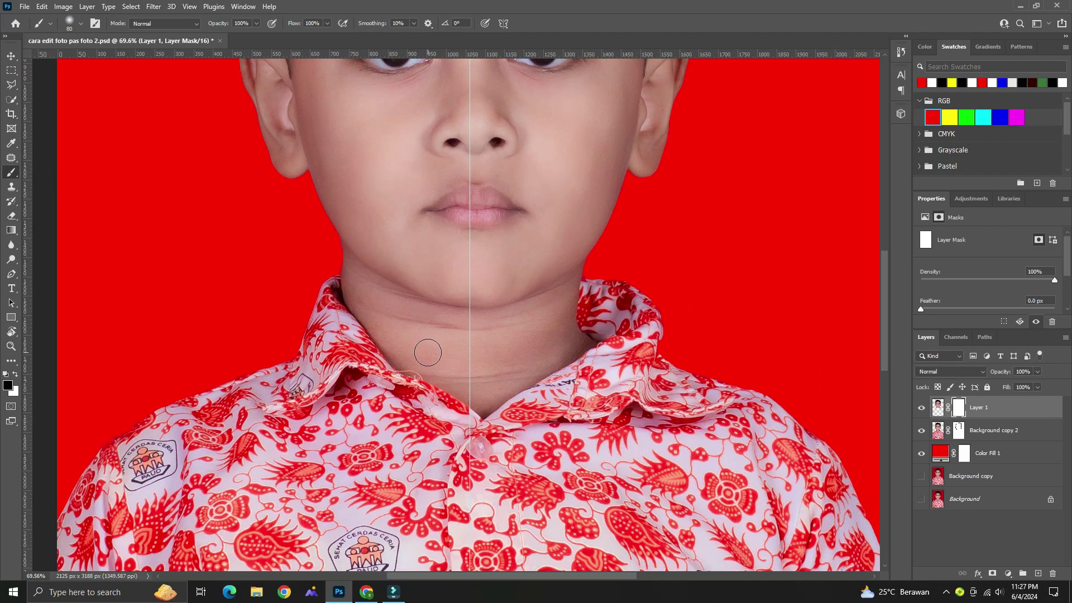
{"action": "key", "text": "bracketright"}
{"action": "key", "text": "bracketright"}
{"action": "key", "text": "bracketright"}
{"action": "scroll", "coordinate": [429, 347], "scroll_direction": "up", "scroll_amount": 2}
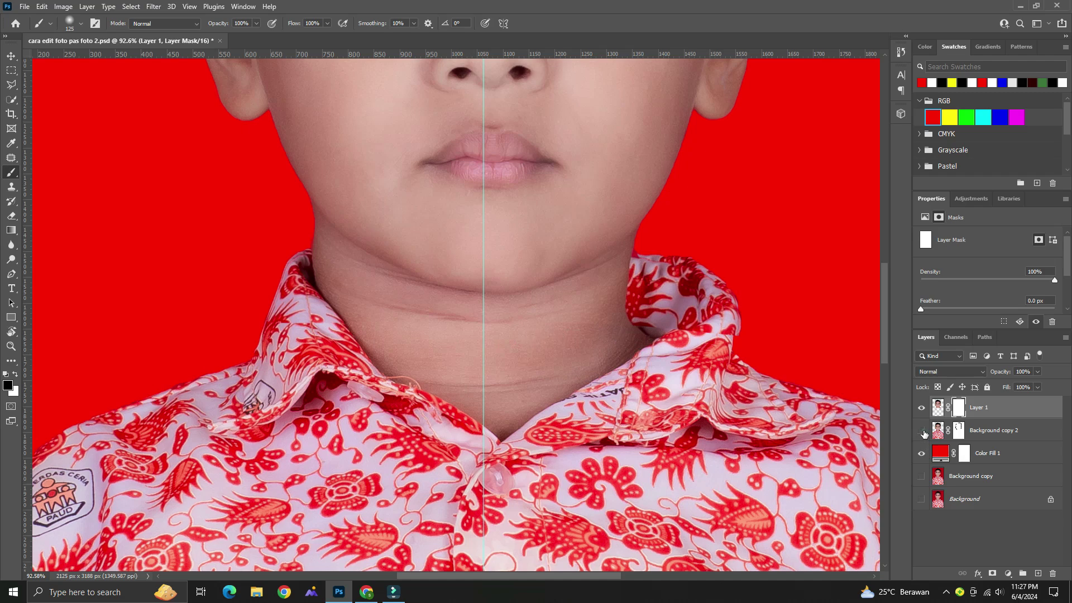
{"action": "left_click", "coordinate": [921, 430]}
{"action": "left_click", "coordinate": [922, 430]}
{"action": "left_click_drag", "start_coordinate": [321, 335], "coordinate": [356, 346]}
{"action": "left_click_drag", "start_coordinate": [597, 344], "coordinate": [622, 302]}
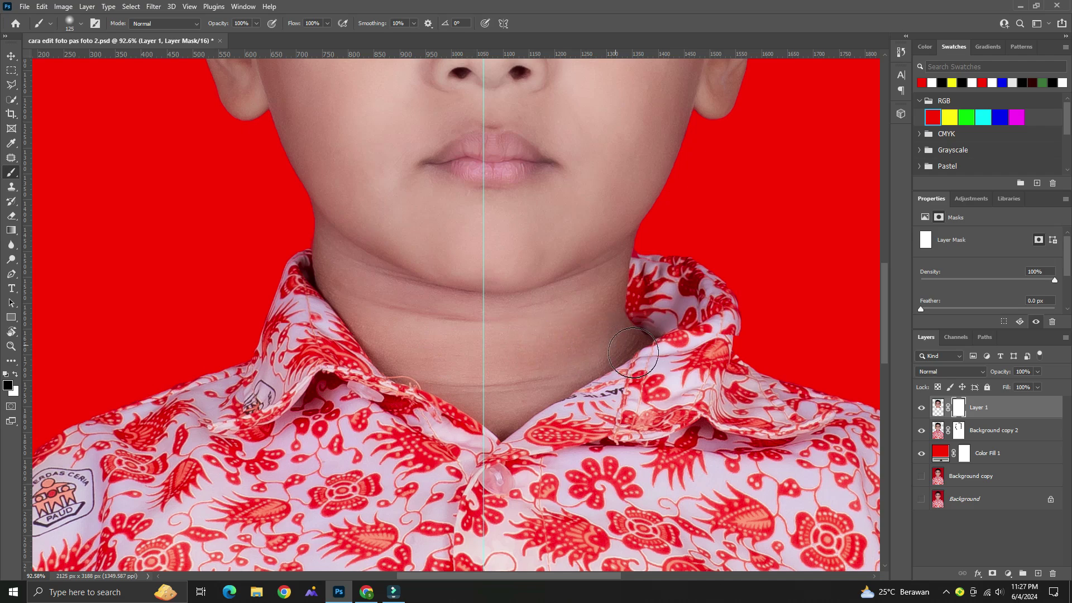
Step: Raise the mask brush hardness to 73%
{"action": "right_click", "coordinate": [621, 300]}
{"action": "left_click_drag", "start_coordinate": [682, 357], "coordinate": [734, 360]}
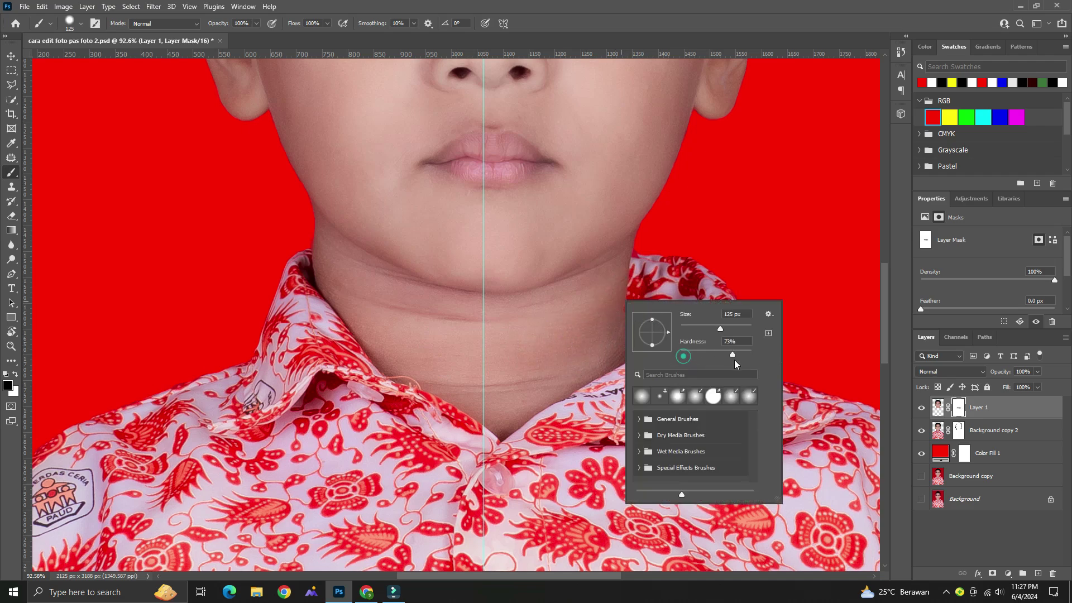
{"action": "left_click", "coordinate": [611, 292]}
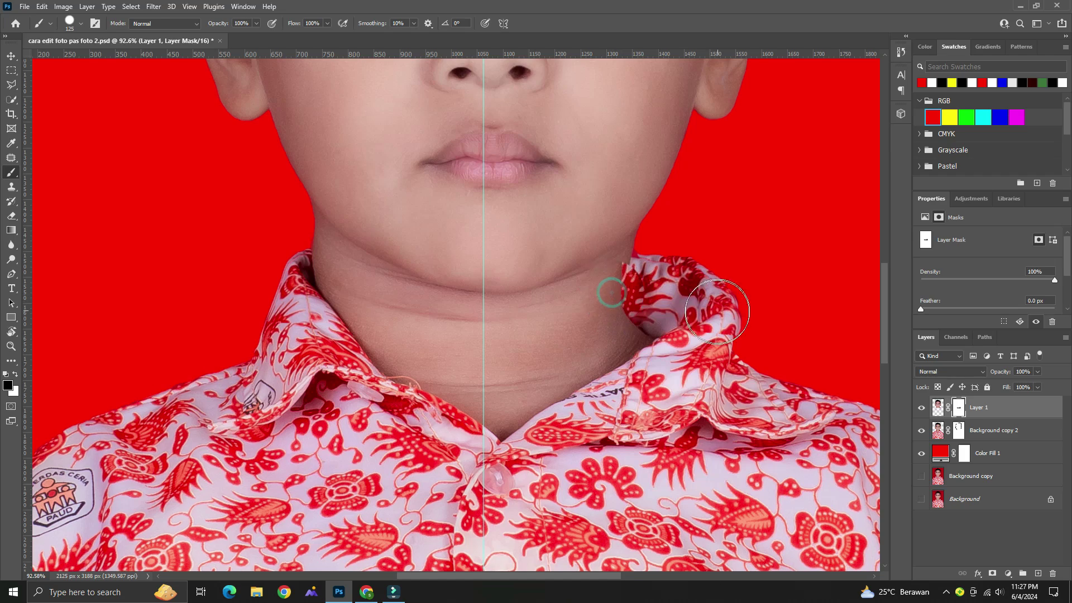
{"action": "scroll", "coordinate": [651, 302], "scroll_direction": "up", "scroll_amount": 5, "text": "alt"}
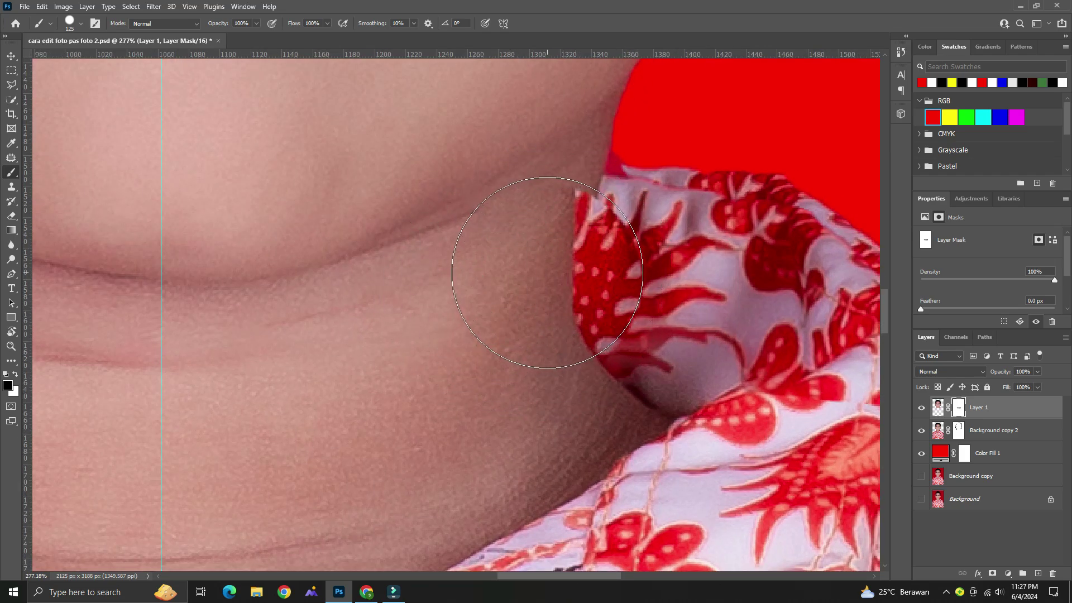
{"action": "scroll", "coordinate": [547, 272], "scroll_direction": "up", "scroll_amount": 1, "text": "alt"}
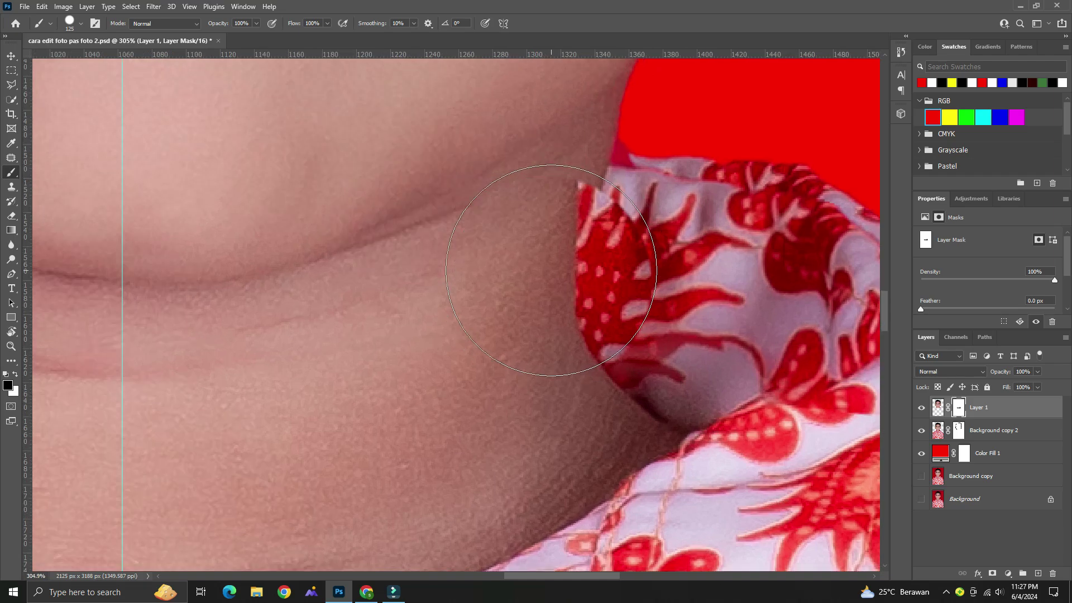
{"action": "scroll", "coordinate": [549, 267], "scroll_direction": "down", "scroll_amount": 1, "text": "alt"}
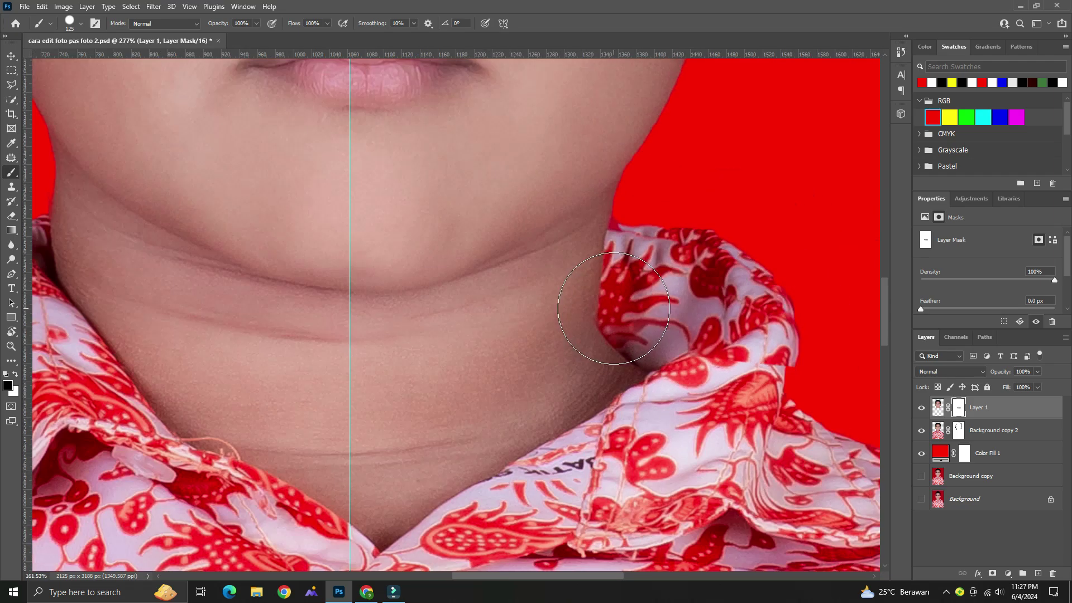
{"action": "scroll", "coordinate": [614, 312], "scroll_direction": "down", "scroll_amount": 5, "text": "alt"}
Step: Soften the brush hardness to 31% and paint the mask along the neck-collar edge
{"action": "right_click", "coordinate": [653, 308]}
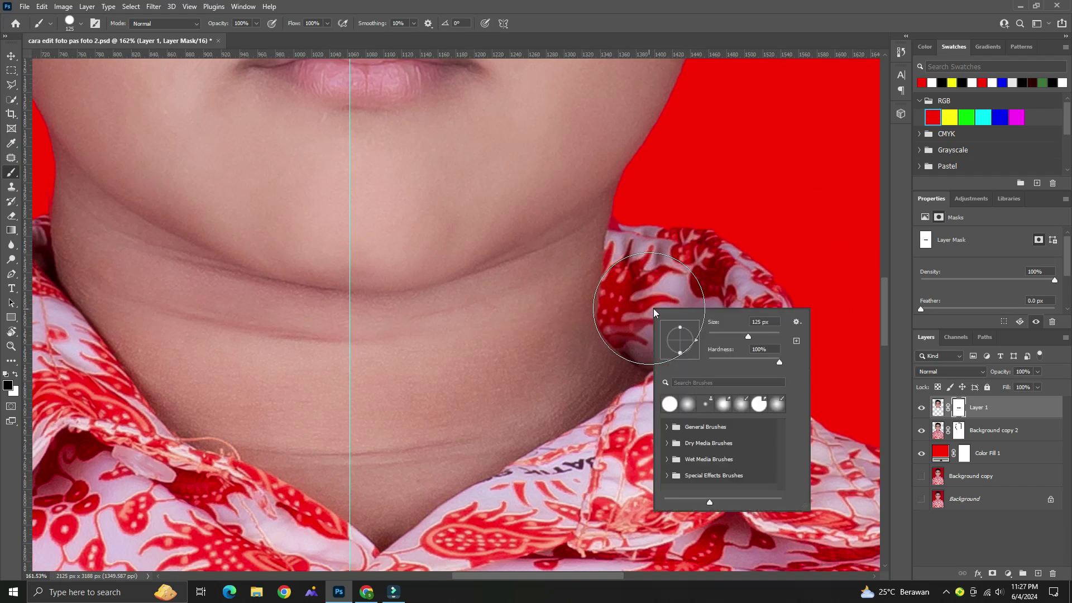
{"action": "right_click", "coordinate": [578, 305]}
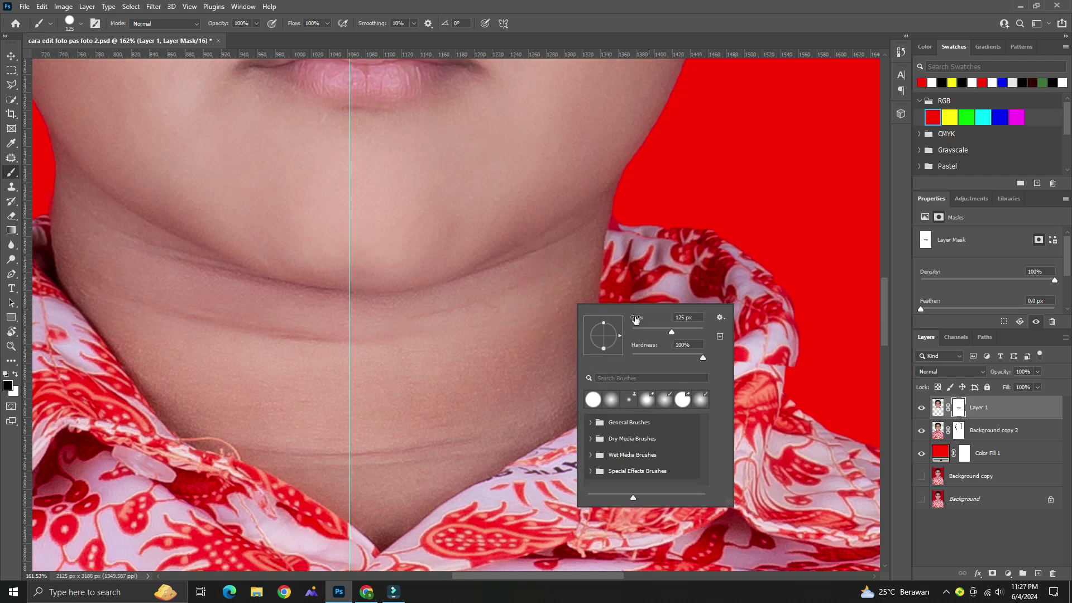
{"action": "left_click_drag", "start_coordinate": [702, 356], "coordinate": [654, 357]}
{"action": "left_click", "coordinate": [508, 349]}
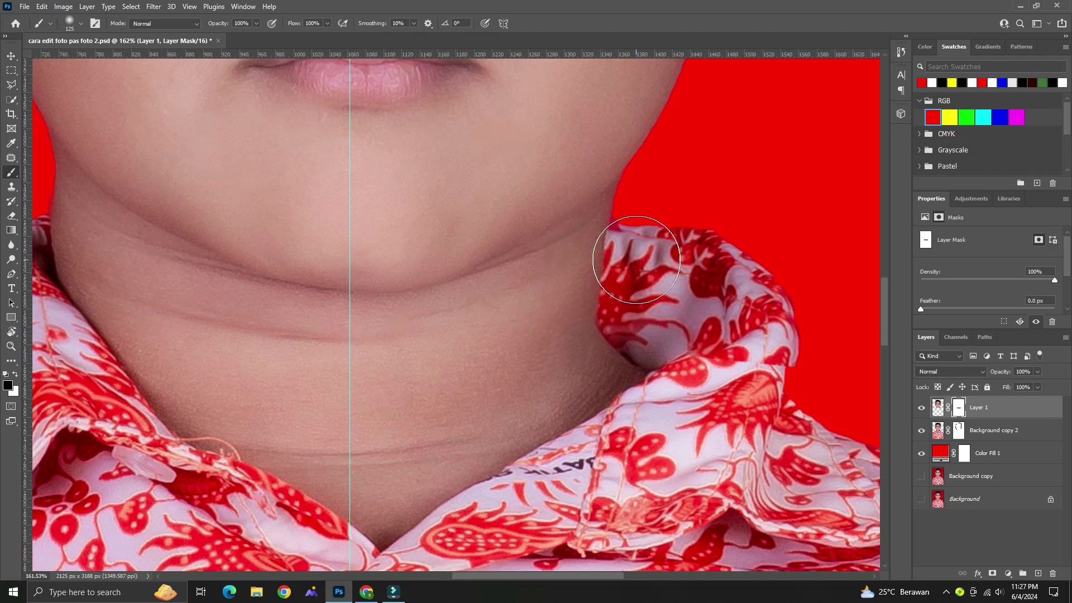
{"action": "mouse_move", "coordinate": [569, 383]}
{"action": "left_mouse_down"}
{"action": "mouse_move", "coordinate": [556, 397]}
{"action": "mouse_move", "coordinate": [617, 319]}
{"action": "mouse_move", "coordinate": [719, 291]}
{"action": "left_mouse_up"}
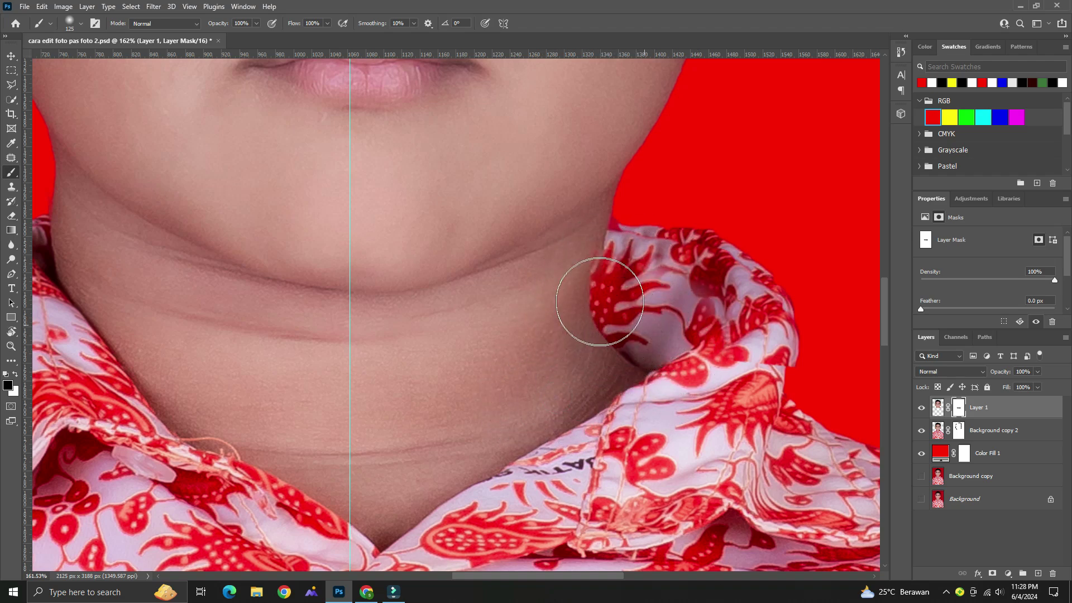
{"action": "scroll", "coordinate": [718, 291], "scroll_direction": "down", "scroll_amount": 5}
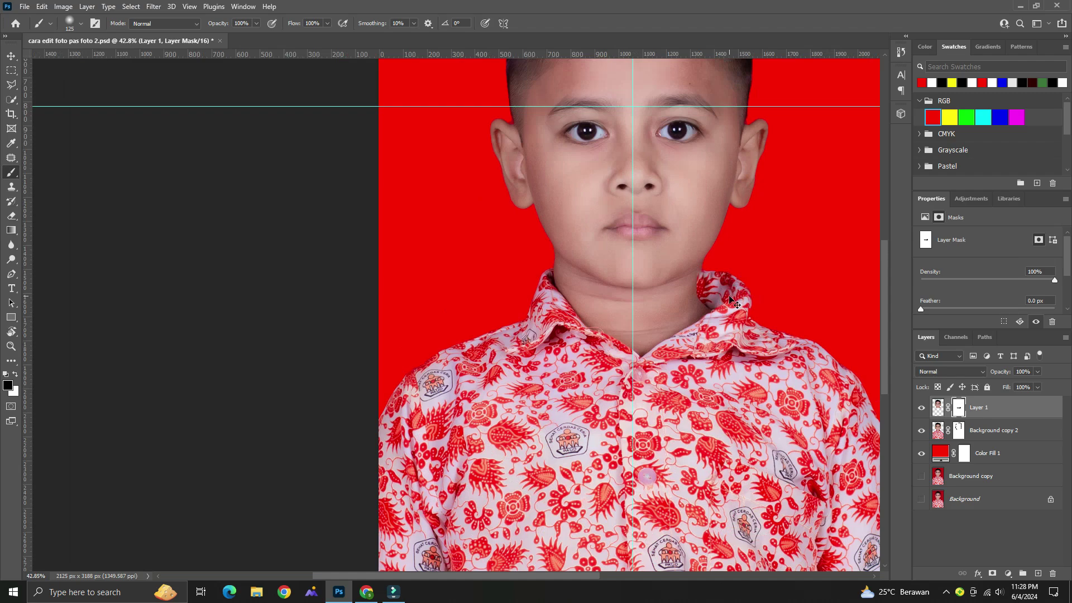
{"action": "scroll", "coordinate": [723, 308], "scroll_direction": "up", "scroll_amount": 3}
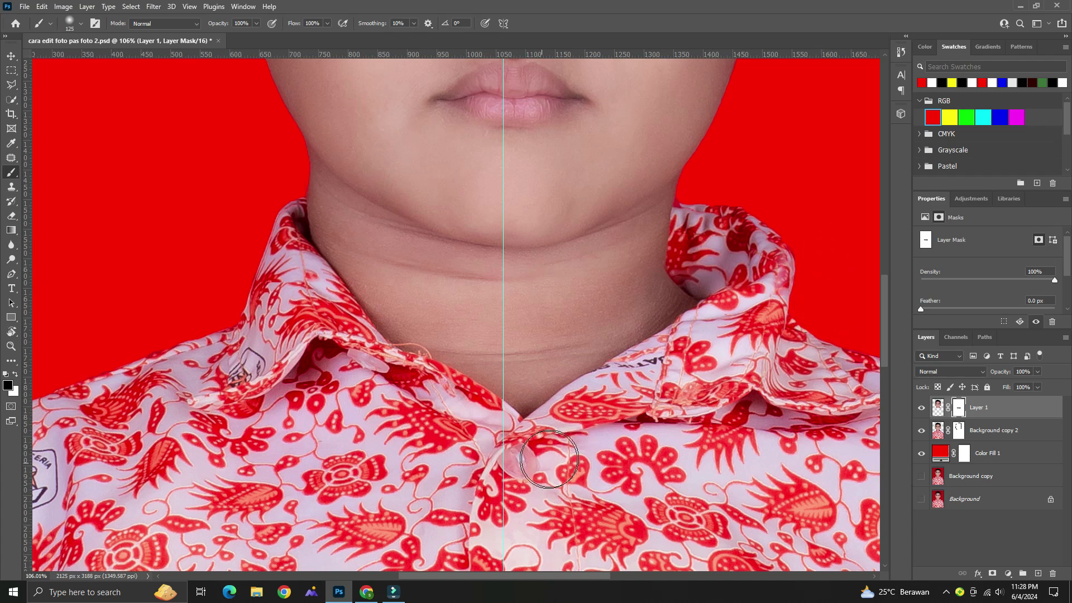
{"action": "scroll", "coordinate": [549, 459], "scroll_direction": "up", "scroll_amount": 2}
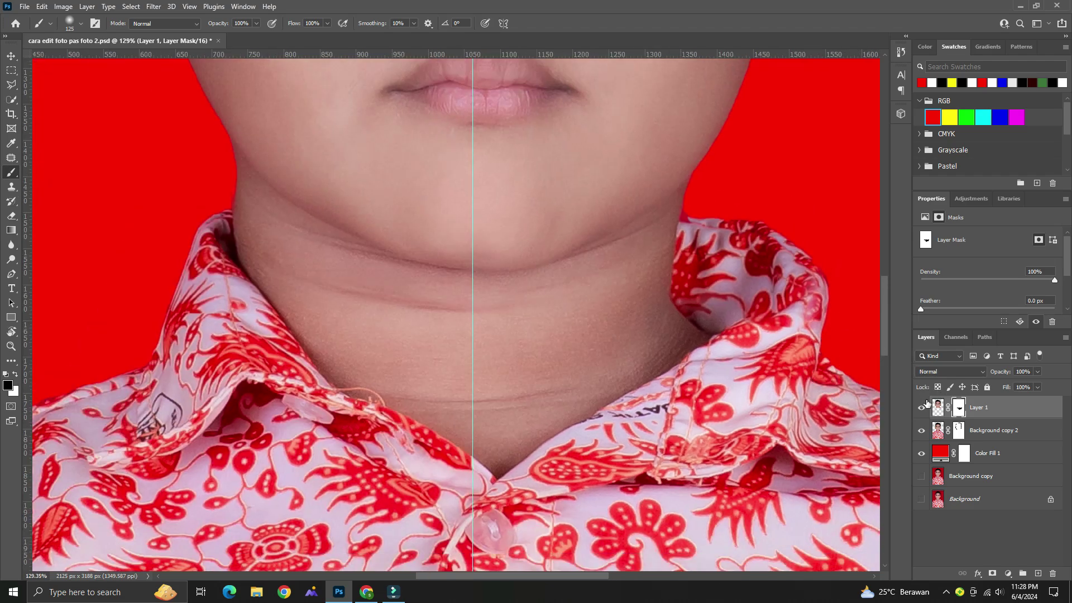
Step: Shrink the brush and make Layer 1's layer mask the active target again
{"action": "left_click", "coordinate": [958, 428]}
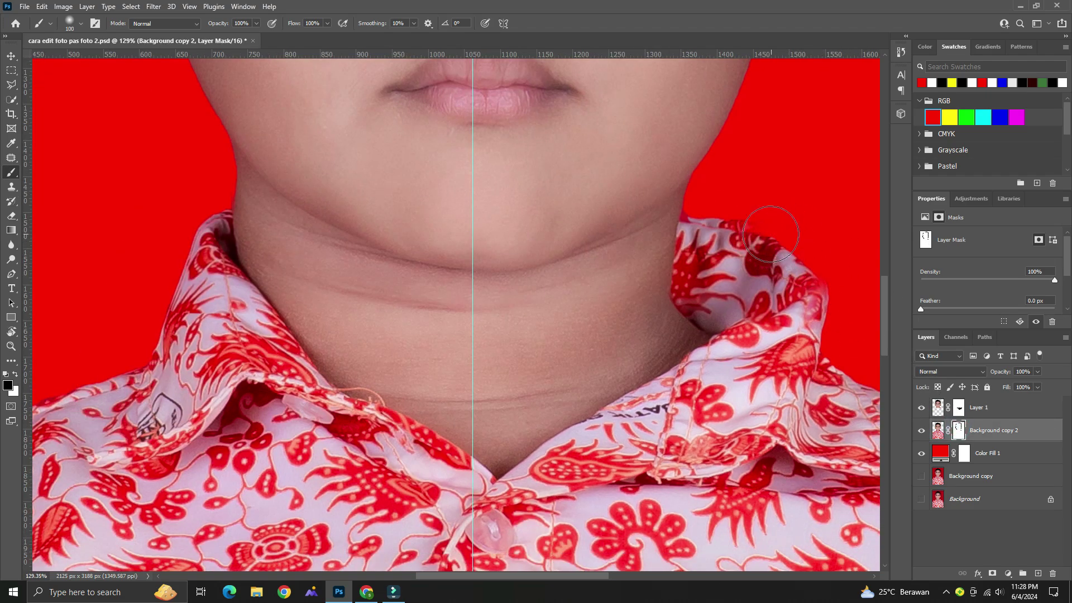
{"action": "key", "text": "bracketleft"}
{"action": "key", "text": "bracketleft"}
{"action": "key", "text": "bracketleft"}
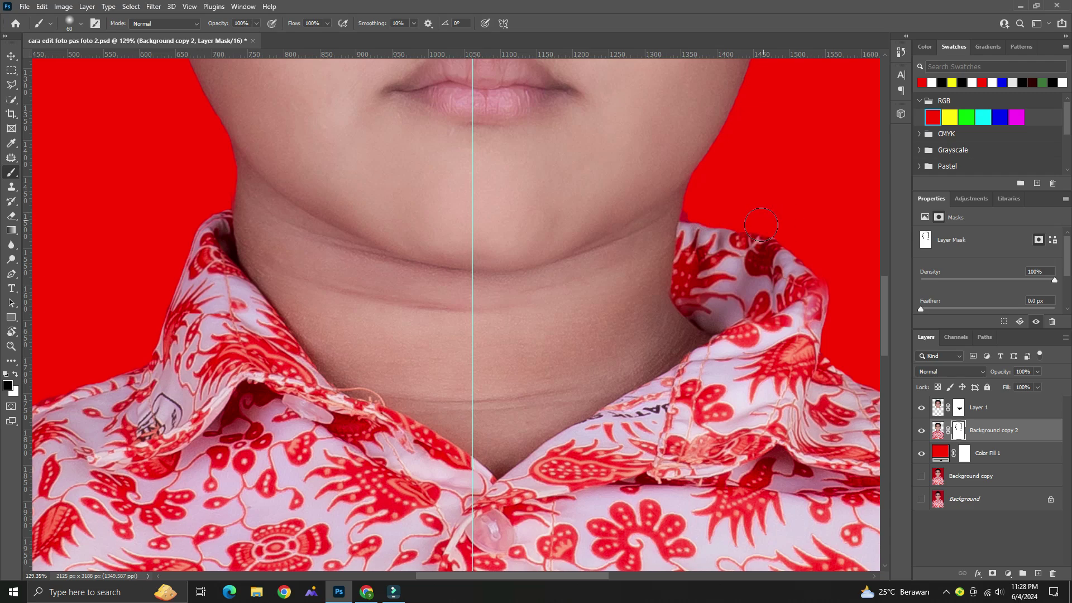
{"action": "scroll", "coordinate": [811, 294], "scroll_direction": "up", "scroll_amount": 3}
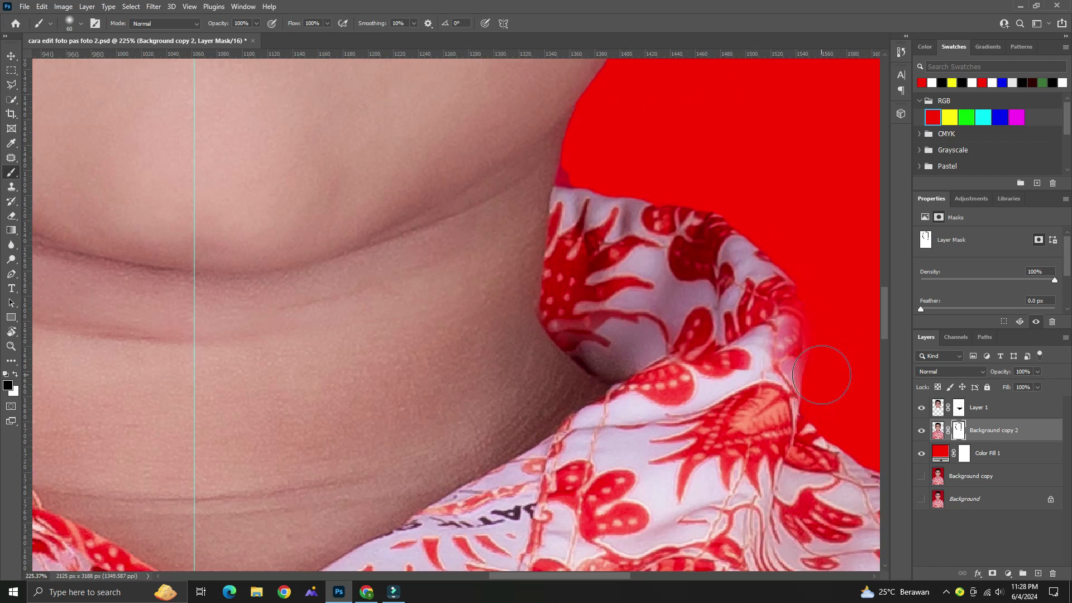
{"action": "left_click", "coordinate": [961, 411]}
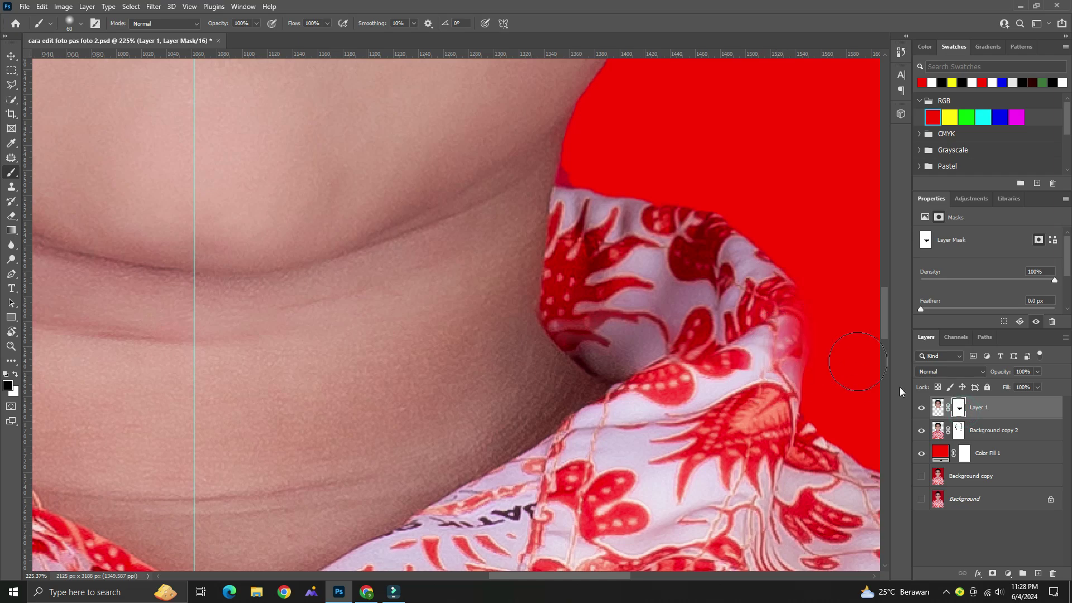
{"action": "left_click", "coordinate": [978, 434]}
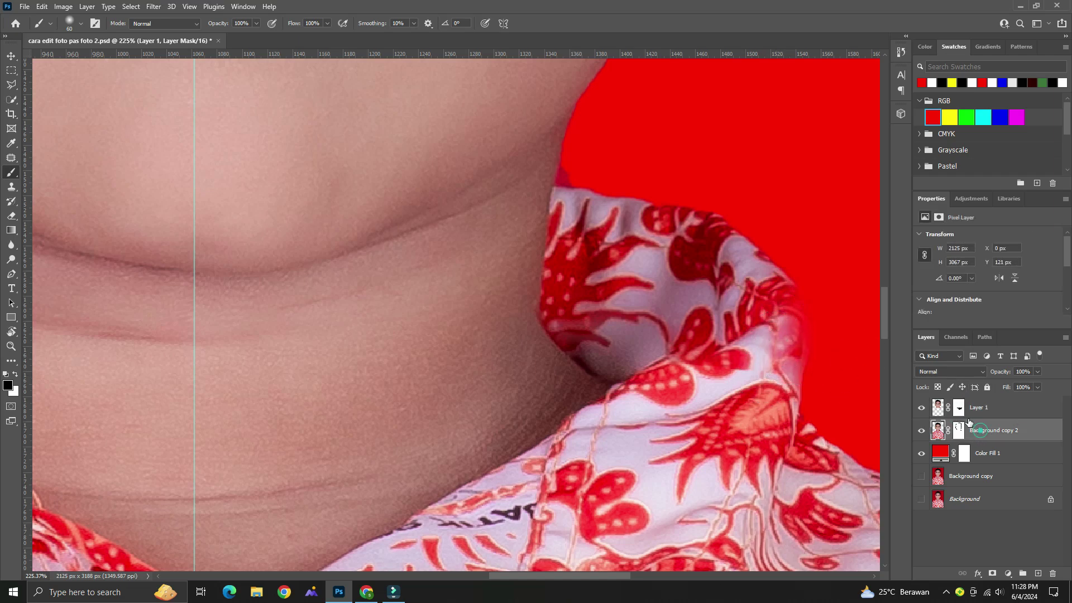
{"action": "left_click", "coordinate": [960, 412]}
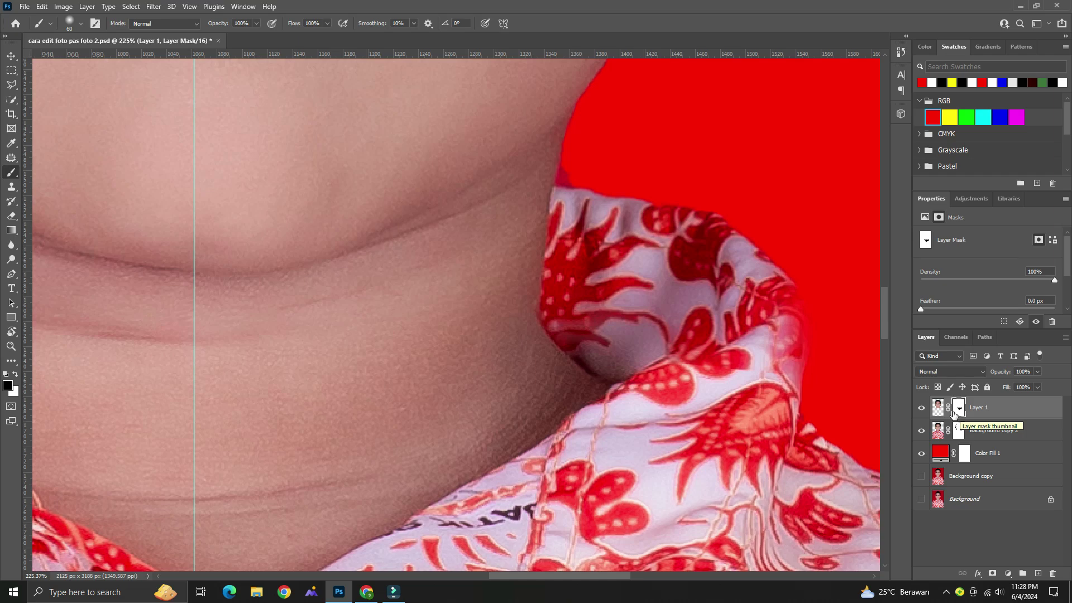
Step: Erase the red fringe along the collar on Layer 1's mask, then return to a size-40 brush
{"action": "left_click", "coordinate": [13, 216]}
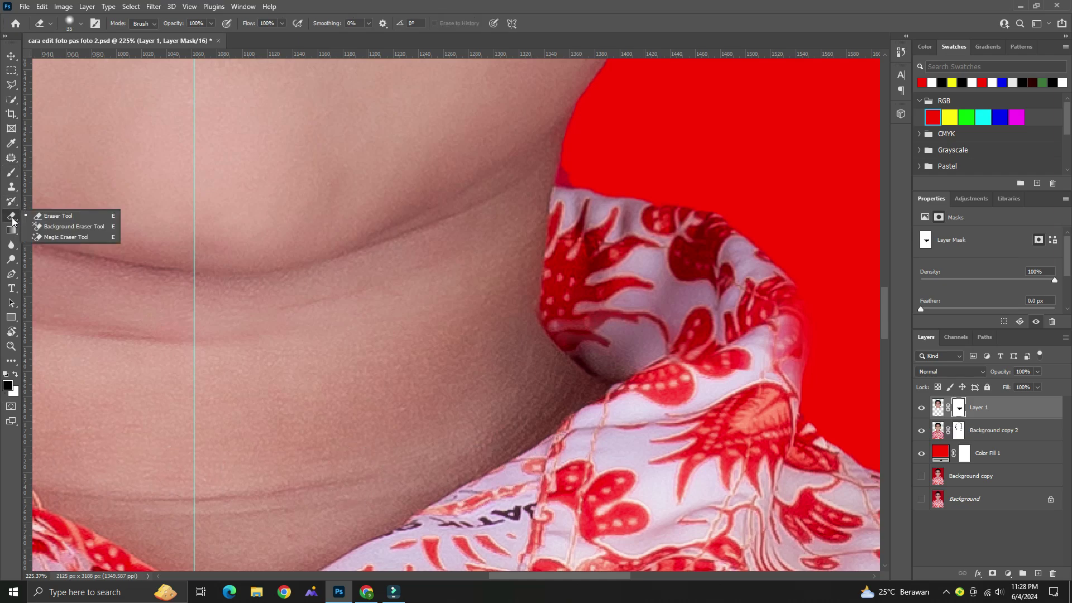
{"action": "left_click", "coordinate": [68, 219]}
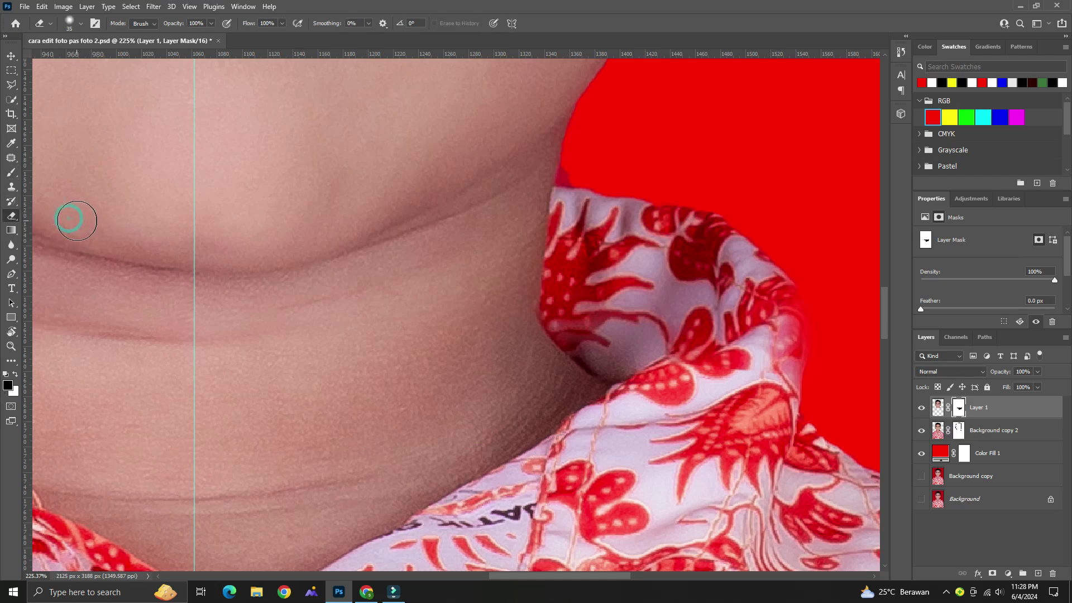
{"action": "mouse_move", "coordinate": [798, 343]}
{"action": "left_mouse_down"}
{"action": "mouse_move", "coordinate": [776, 279]}
{"action": "mouse_move", "coordinate": [759, 276]}
{"action": "mouse_move", "coordinate": [775, 296]}
{"action": "mouse_move", "coordinate": [780, 343]}
{"action": "mouse_move", "coordinate": [792, 315]}
{"action": "mouse_move", "coordinate": [773, 413]}
{"action": "mouse_move", "coordinate": [774, 354]}
{"action": "left_mouse_up"}
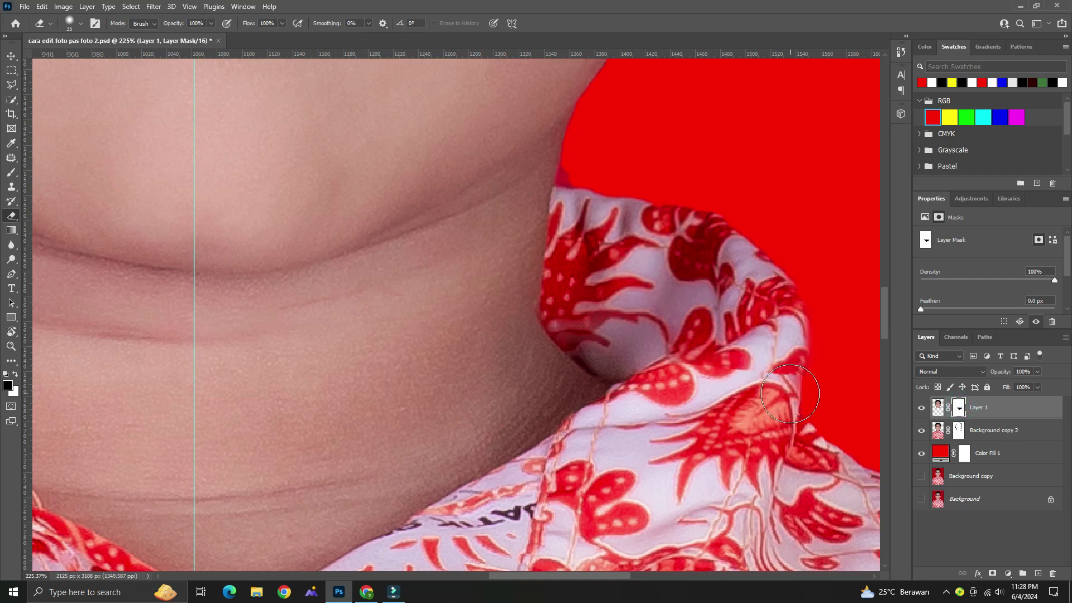
{"action": "key", "text": "b"}
{"action": "key", "text": "bracketleft"}
{"action": "key", "text": "bracketleft"}
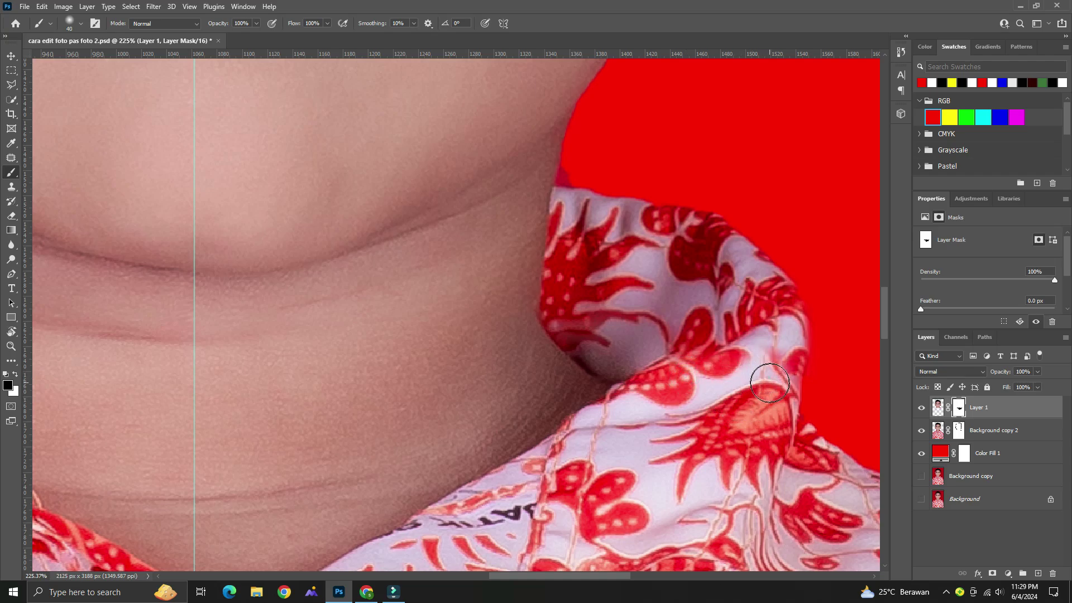
{"action": "scroll", "coordinate": [780, 391], "scroll_direction": "down", "scroll_amount": 3}
{"action": "scroll", "coordinate": [780, 391], "scroll_direction": "down", "scroll_amount": 3}
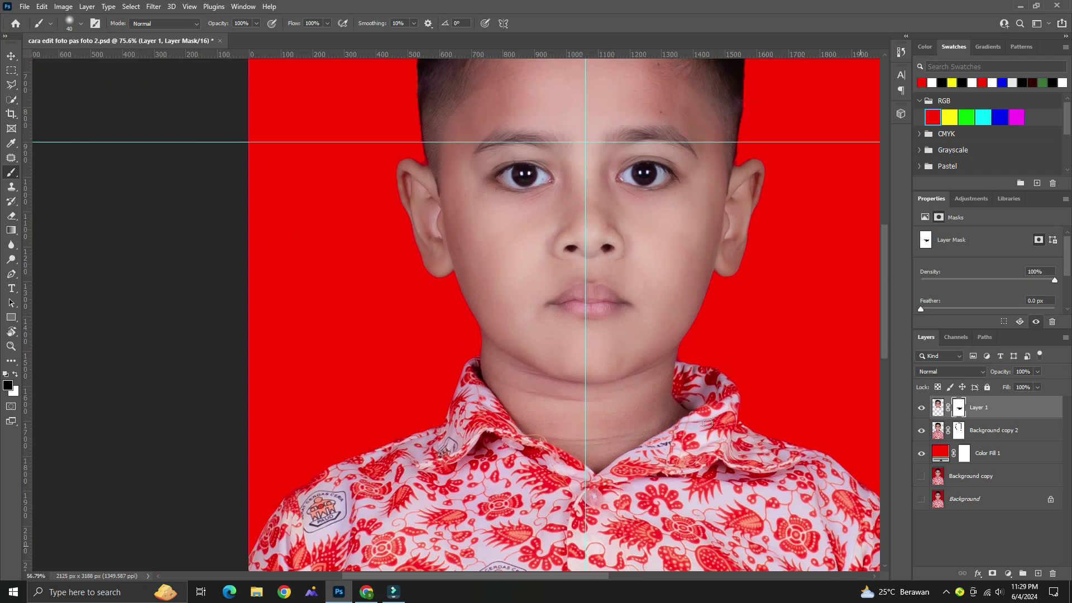
{"action": "scroll", "coordinate": [613, 363], "scroll_direction": "down", "scroll_amount": 2}
{"action": "scroll", "coordinate": [502, 335], "scroll_direction": "down", "scroll_amount": 2}
{"action": "scroll", "coordinate": [422, 325], "scroll_direction": "up", "scroll_amount": 2}
{"action": "scroll", "coordinate": [422, 324], "scroll_direction": "up", "scroll_amount": 3}
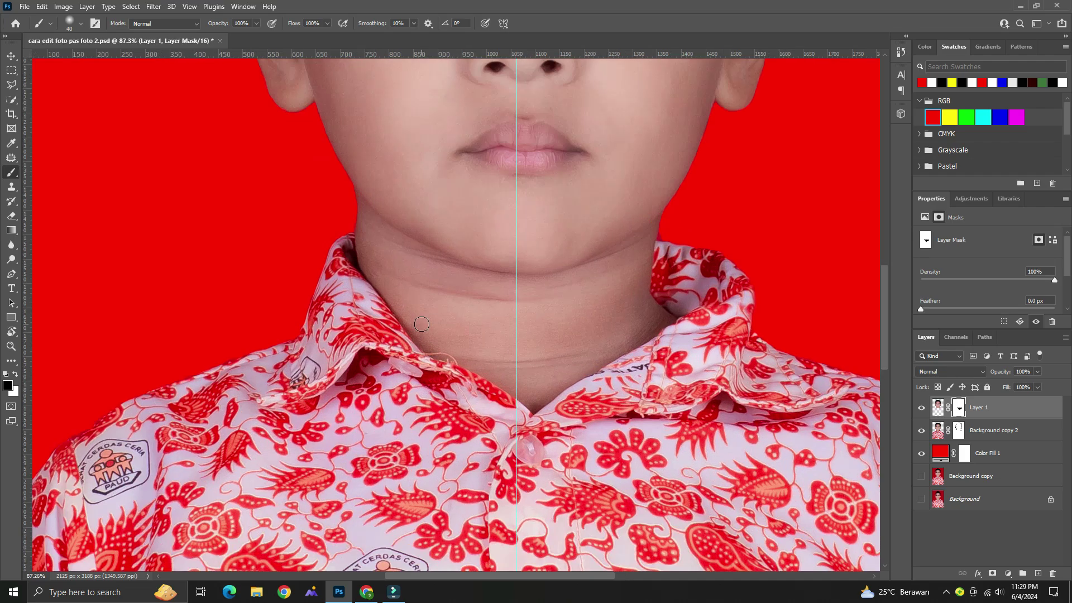
{"action": "scroll", "coordinate": [361, 380], "scroll_direction": "up", "scroll_amount": 2}
{"action": "scroll", "coordinate": [299, 289], "scroll_direction": "up", "scroll_amount": 2}
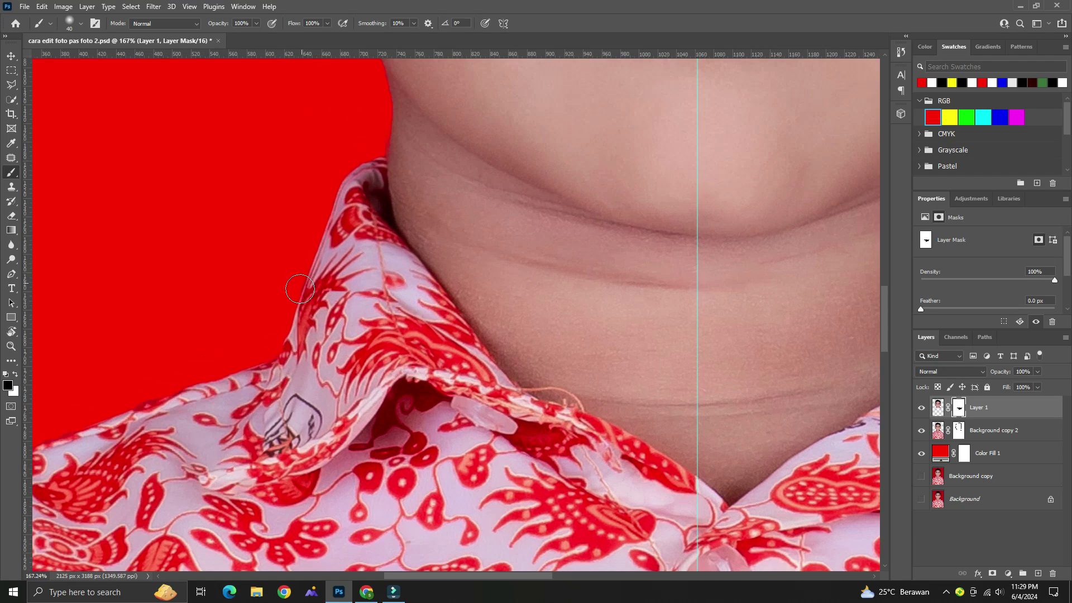
{"action": "scroll", "coordinate": [357, 240], "scroll_direction": "up", "scroll_amount": 2}
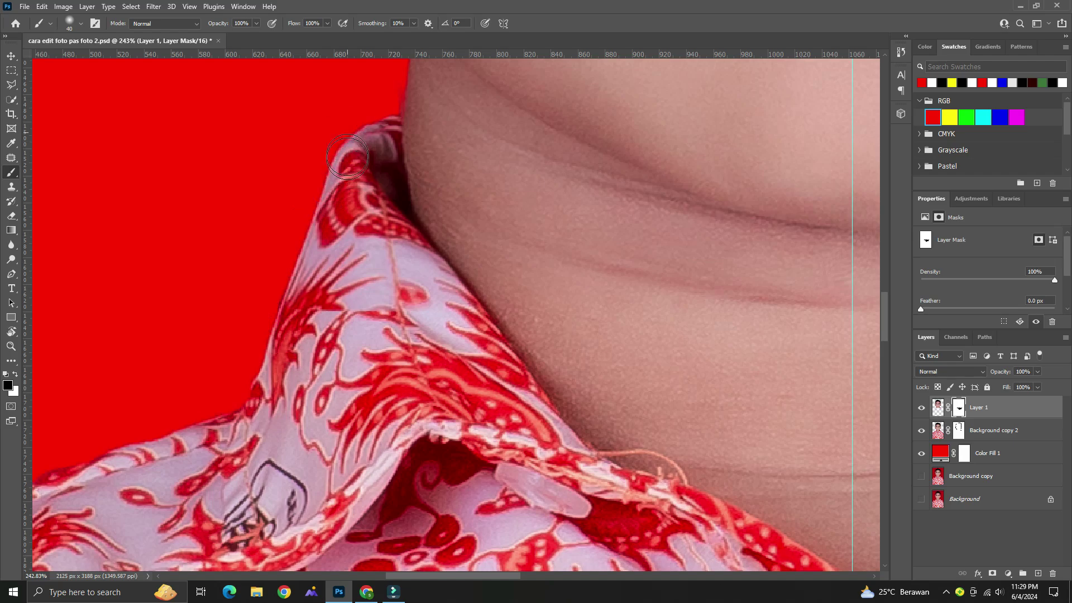
{"action": "scroll", "coordinate": [365, 167], "scroll_direction": "down", "scroll_amount": 5}
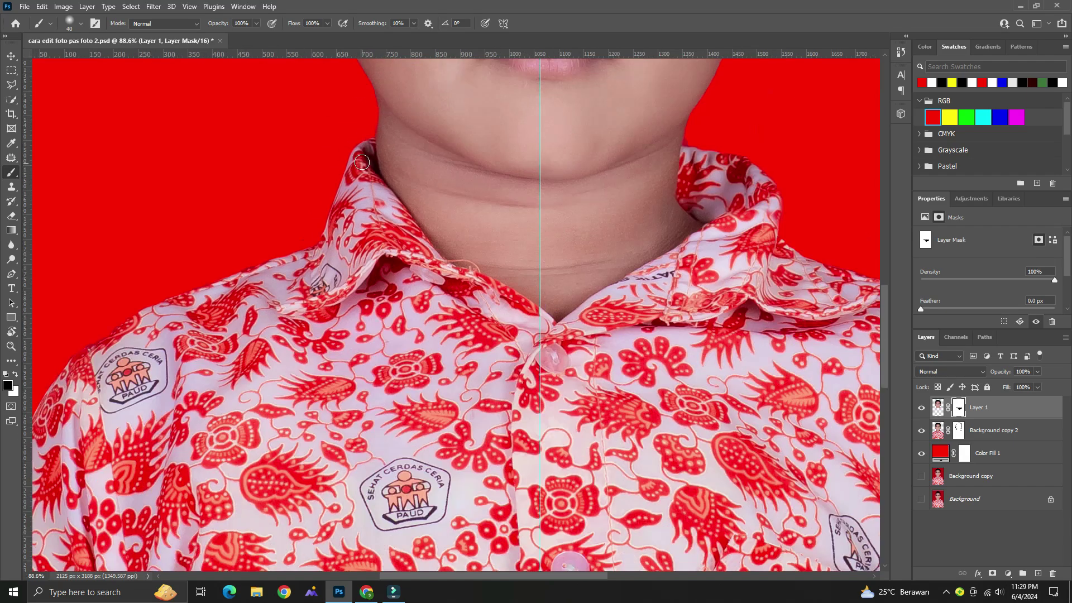
{"action": "scroll", "coordinate": [372, 313], "scroll_direction": "down", "scroll_amount": 2}
{"action": "scroll", "coordinate": [372, 320], "scroll_direction": "down", "scroll_amount": 2}
{"action": "scroll", "coordinate": [371, 320], "scroll_direction": "down", "scroll_amount": 2}
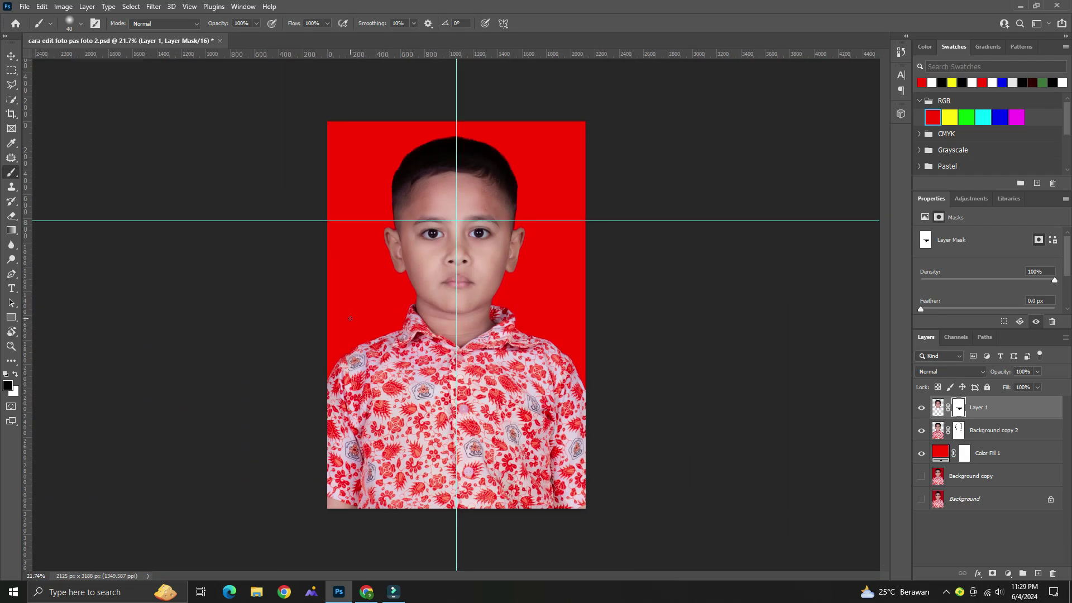
{"action": "scroll", "coordinate": [350, 318], "scroll_direction": "down", "scroll_amount": 1}
{"action": "scroll", "coordinate": [435, 279], "scroll_direction": "up", "scroll_amount": 3}
{"action": "scroll", "coordinate": [503, 362], "scroll_direction": "up", "scroll_amount": 2}
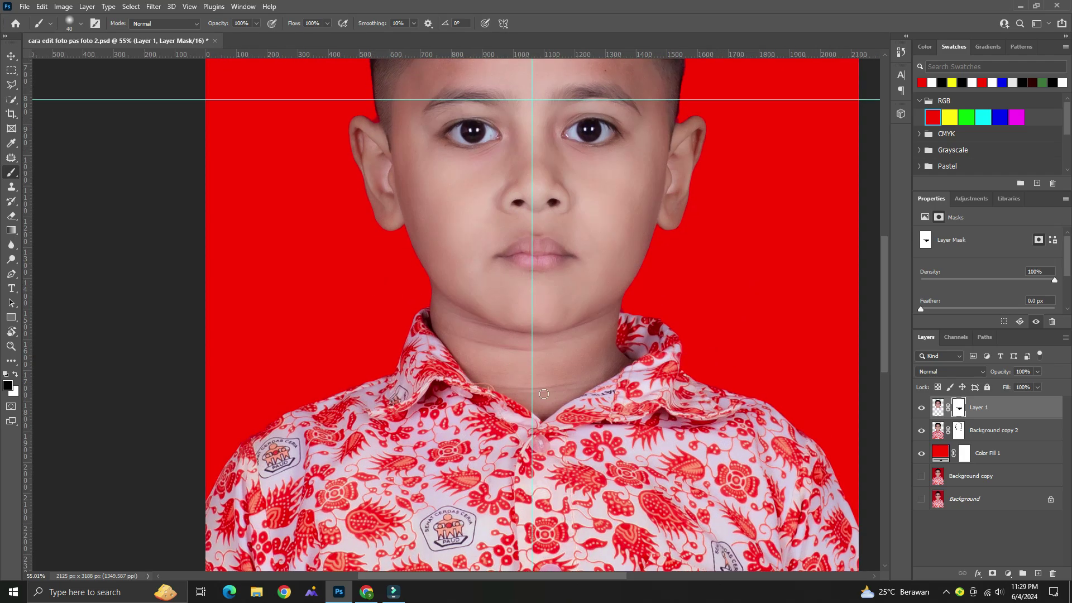
{"action": "scroll", "coordinate": [550, 409], "scroll_direction": "up", "scroll_amount": 1}
{"action": "scroll", "coordinate": [550, 409], "scroll_direction": "down", "scroll_amount": 2}
{"action": "scroll", "coordinate": [525, 404], "scroll_direction": "down", "scroll_amount": 2}
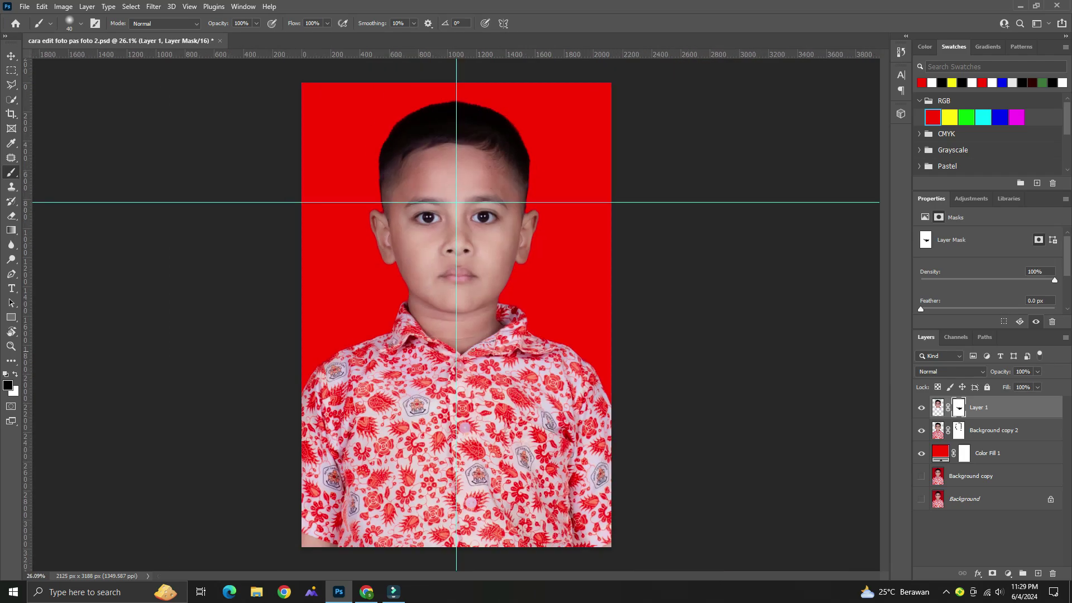
{"action": "scroll", "coordinate": [343, 345], "scroll_direction": "up", "scroll_amount": 2}
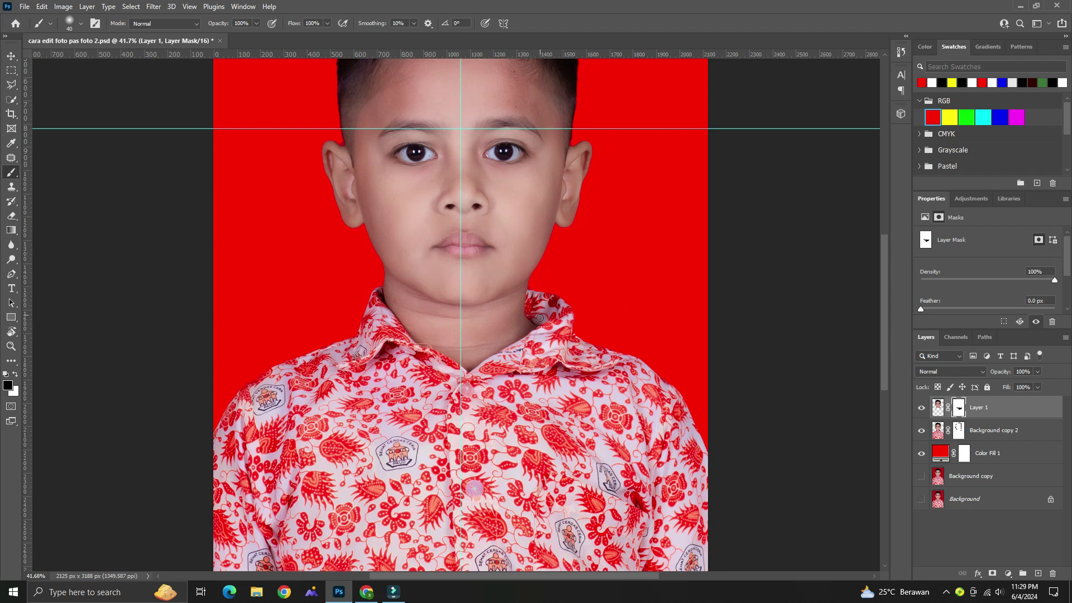
{"action": "scroll", "coordinate": [514, 332], "scroll_direction": "down", "scroll_amount": 1}
{"action": "scroll", "coordinate": [516, 340], "scroll_direction": "down", "scroll_amount": 1}
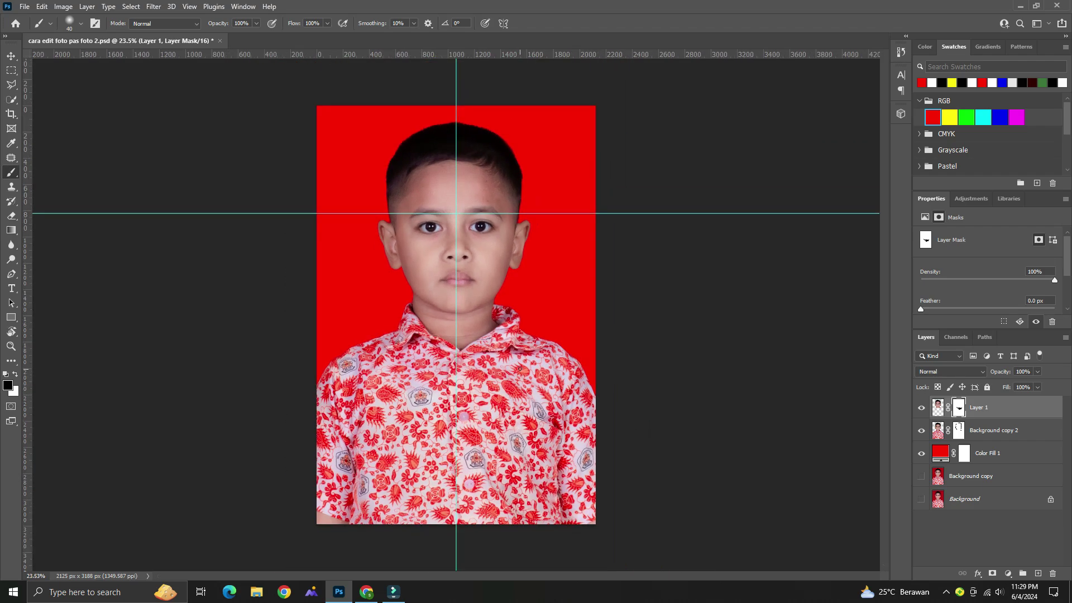
{"action": "scroll", "coordinate": [517, 352], "scroll_direction": "down", "scroll_amount": 1}
{"action": "scroll", "coordinate": [519, 370], "scroll_direction": "up", "scroll_amount": 2}
{"action": "scroll", "coordinate": [519, 370], "scroll_direction": "up", "scroll_amount": 1}
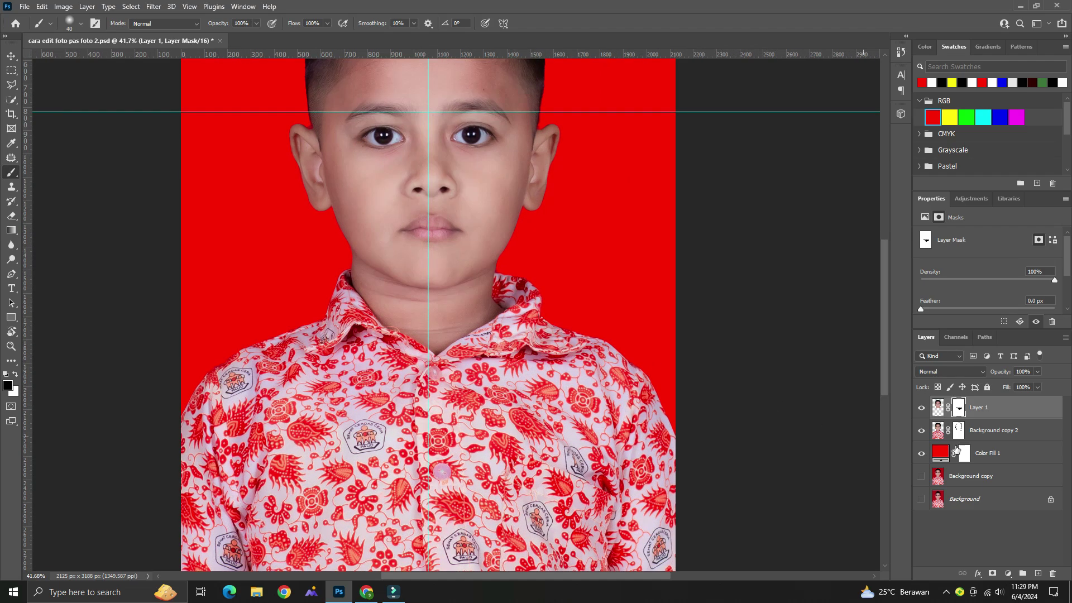
Step: Select Layer 1 with Background copy 2 and duplicate both layers
{"action": "left_click", "coordinate": [998, 436]}
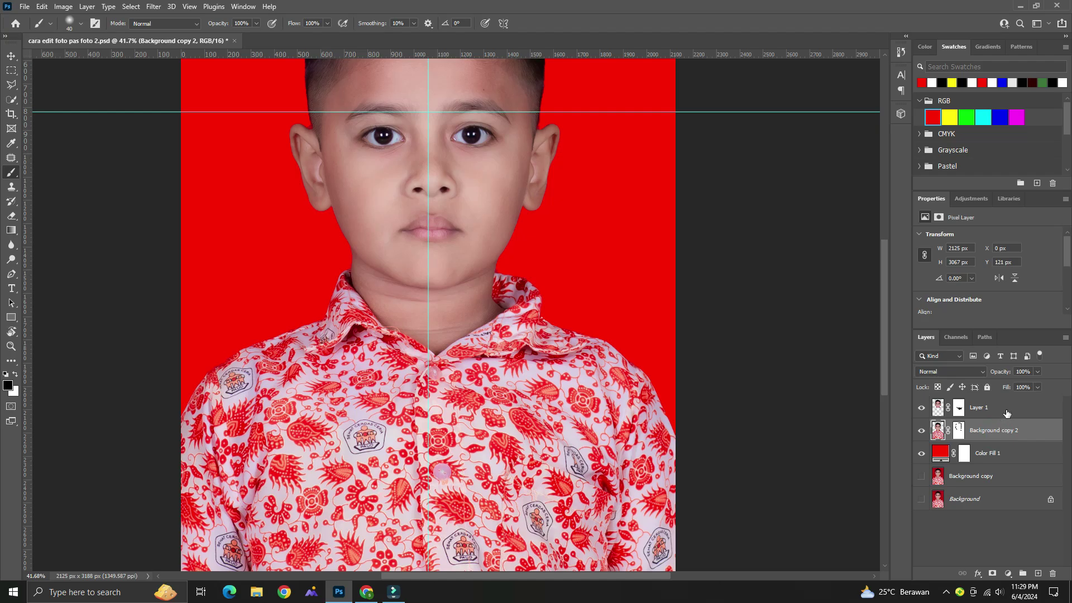
{"action": "left_click", "coordinate": [1006, 413]}
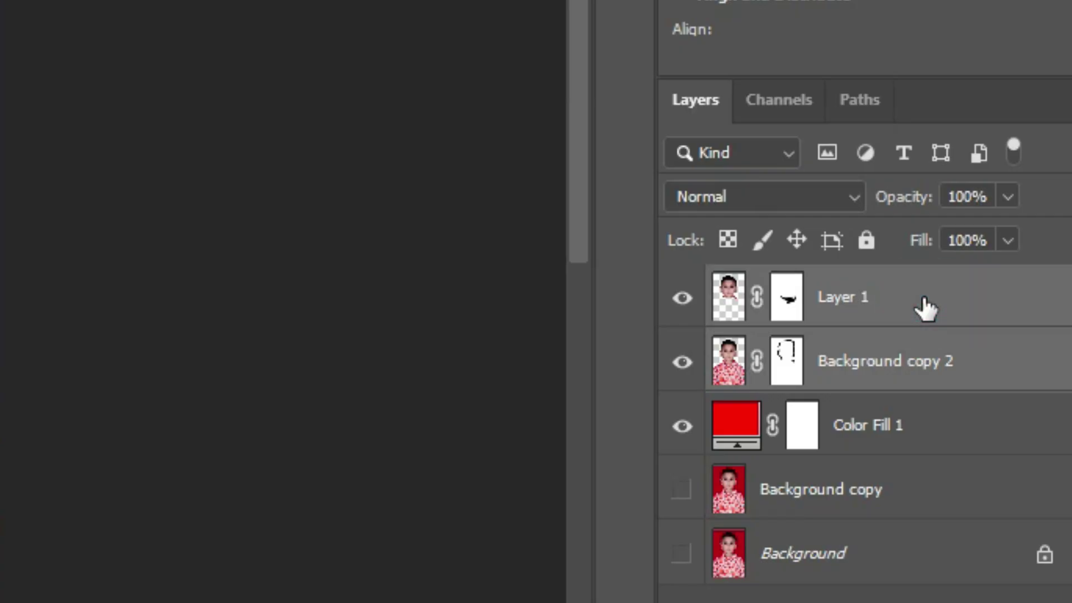
{"action": "left_click", "coordinate": [909, 366]}
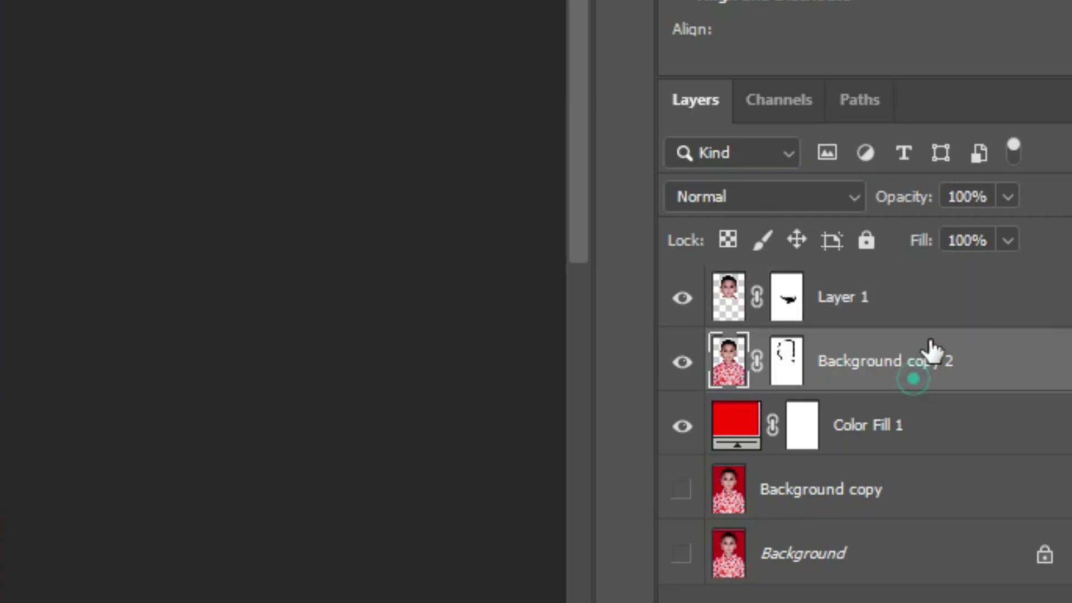
{"action": "left_click", "coordinate": [950, 316]}
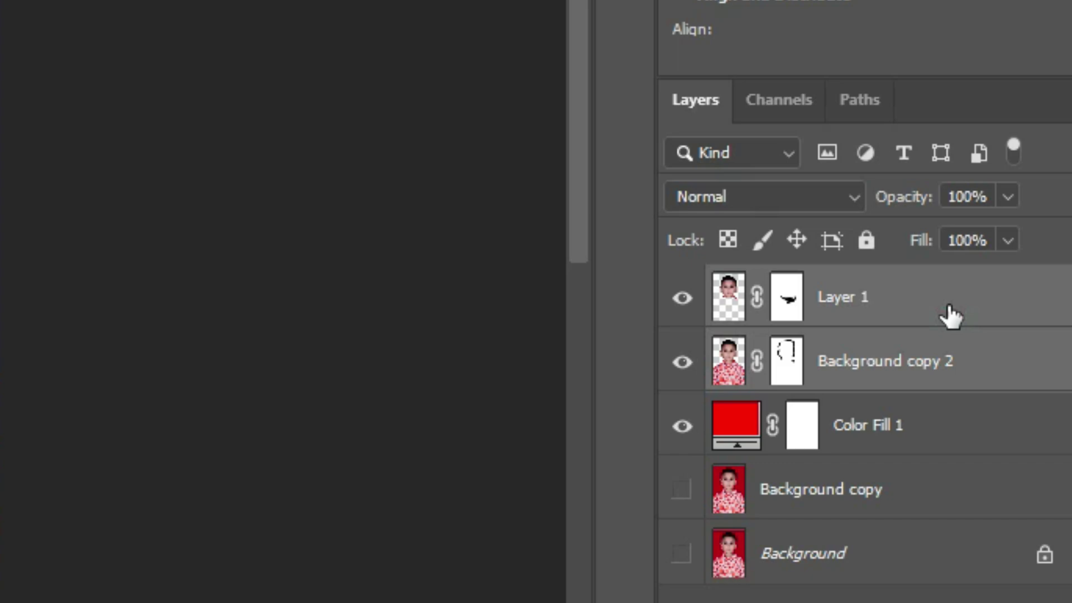
{"action": "left_click", "coordinate": [956, 371]}
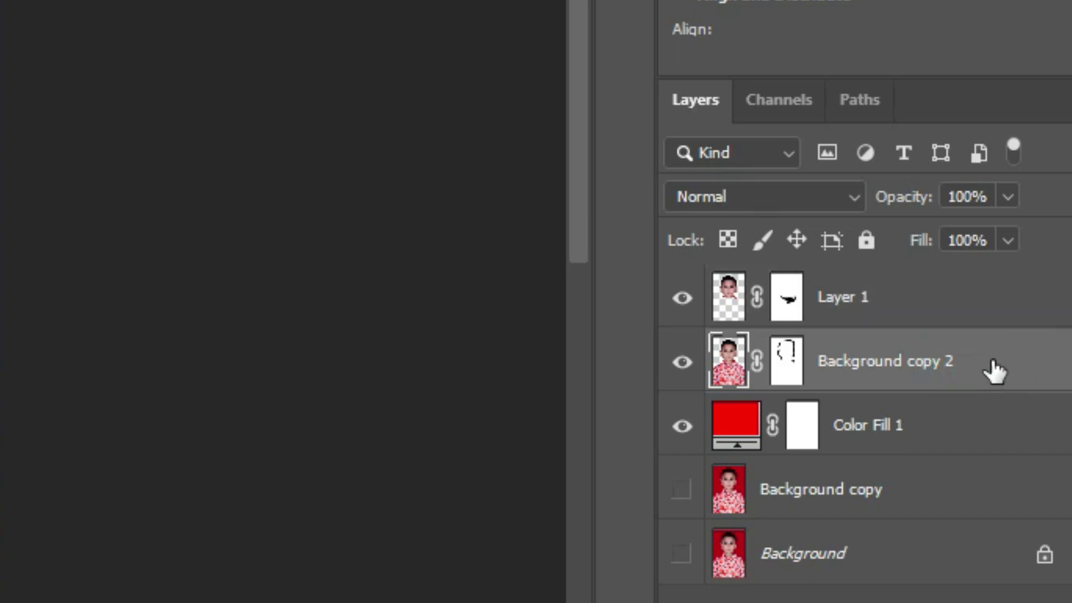
{"action": "left_click", "coordinate": [948, 301], "text": "ctrl"}
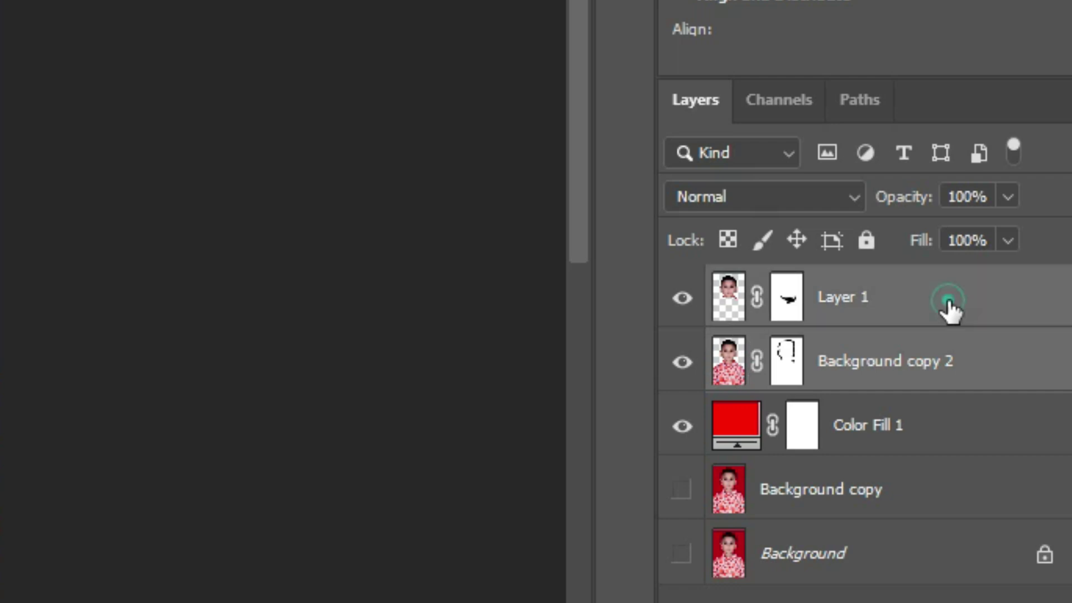
{"action": "right_click", "coordinate": [950, 311]}
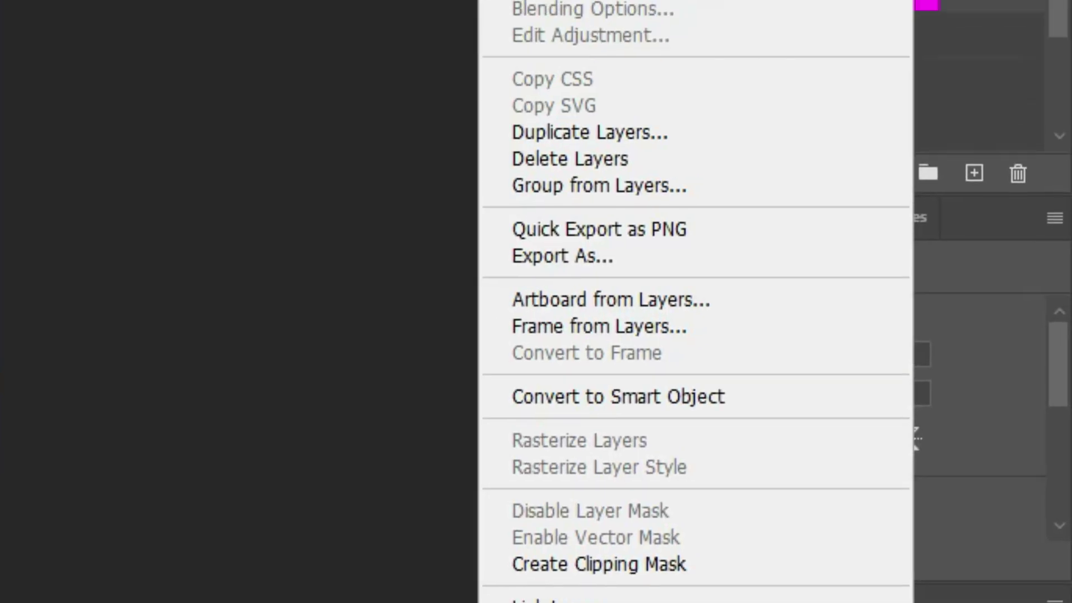
{"action": "left_click", "coordinate": [555, 141]}
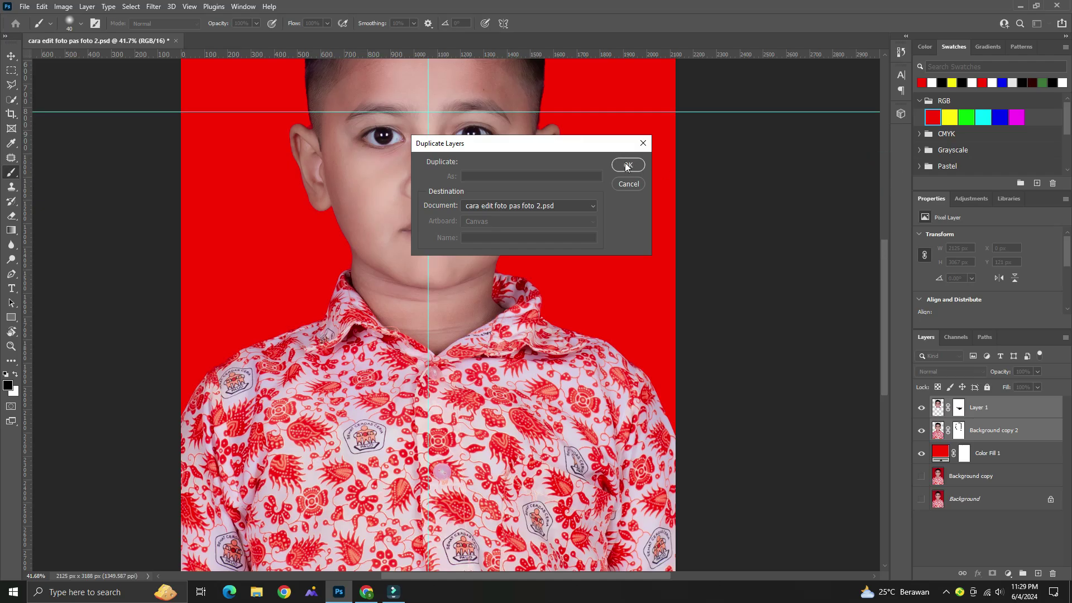
{"action": "left_click", "coordinate": [625, 167]}
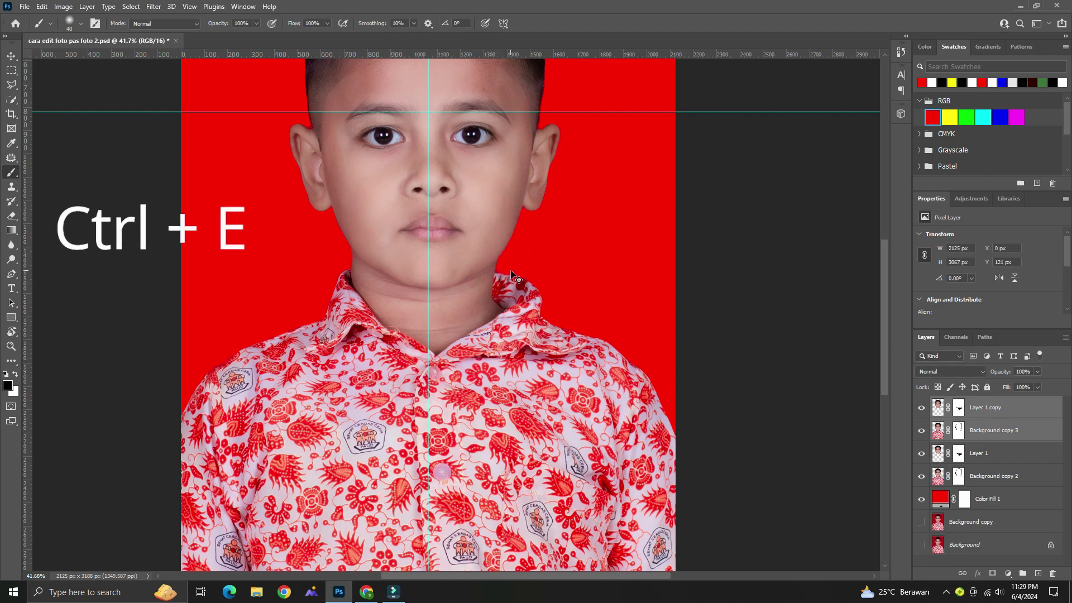
Step: Merge the copies with Ctrl+E, then group Layer 1 and Background copy 2 into Group 1
{"action": "key", "text": "ctrl+e"}
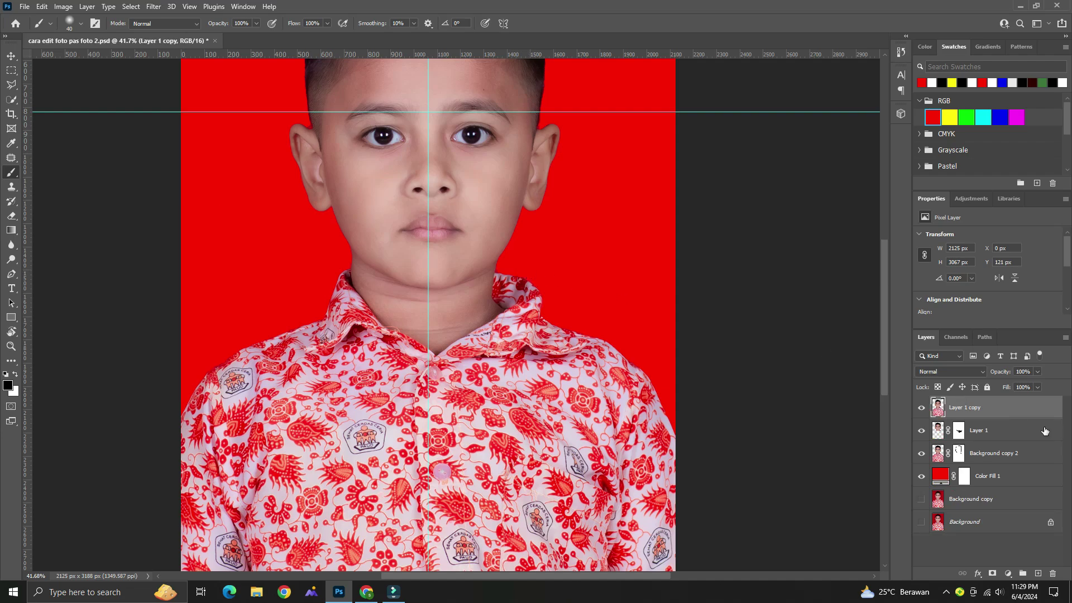
{"action": "left_click", "coordinate": [1029, 439]}
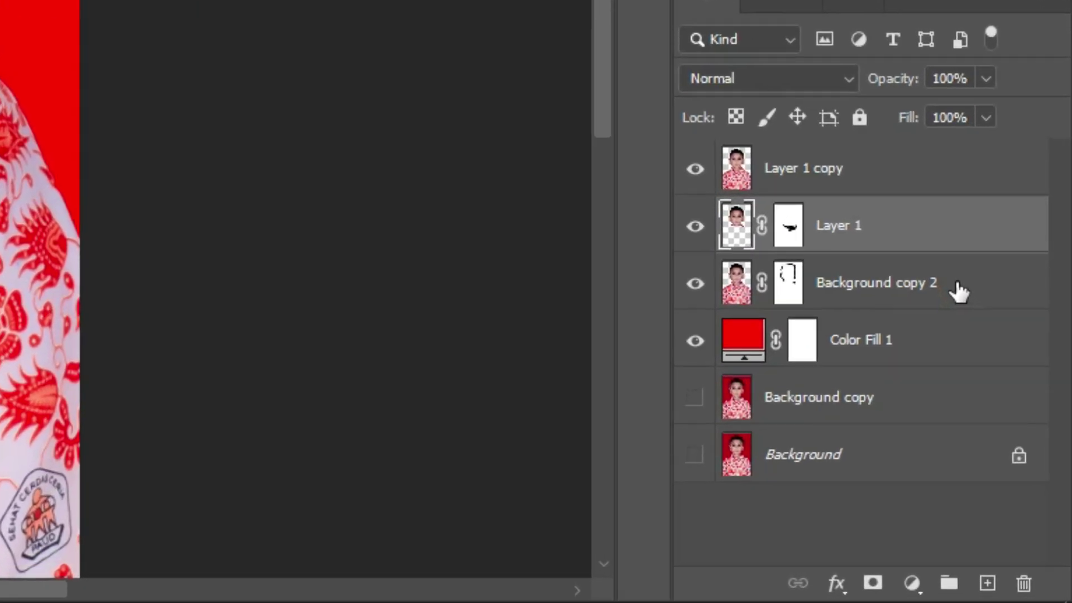
{"action": "left_click", "coordinate": [1026, 455], "text": "ctrl"}
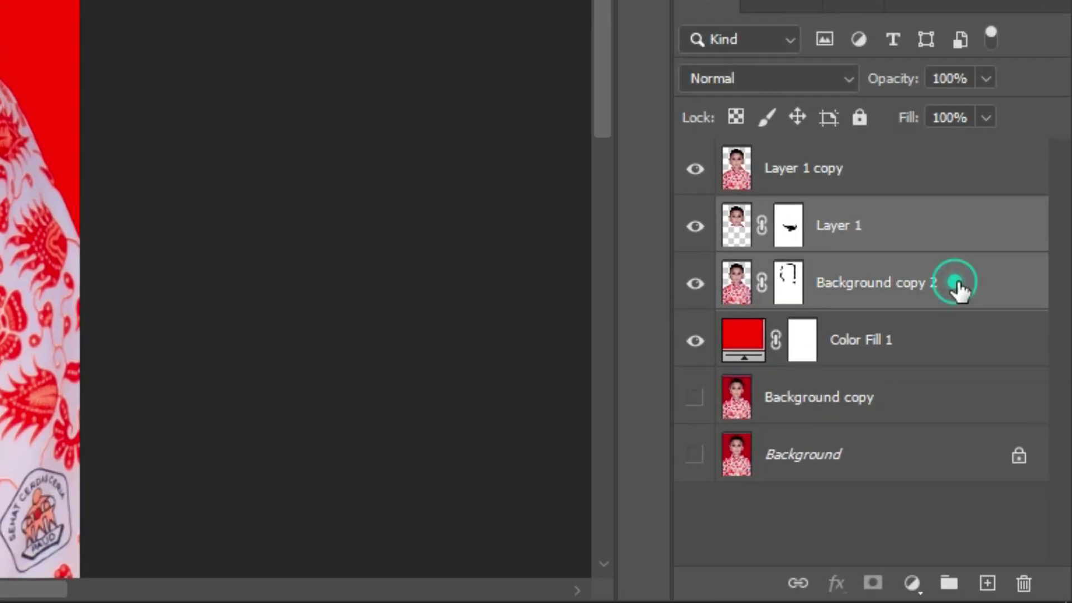
{"action": "left_click", "coordinate": [959, 237]}
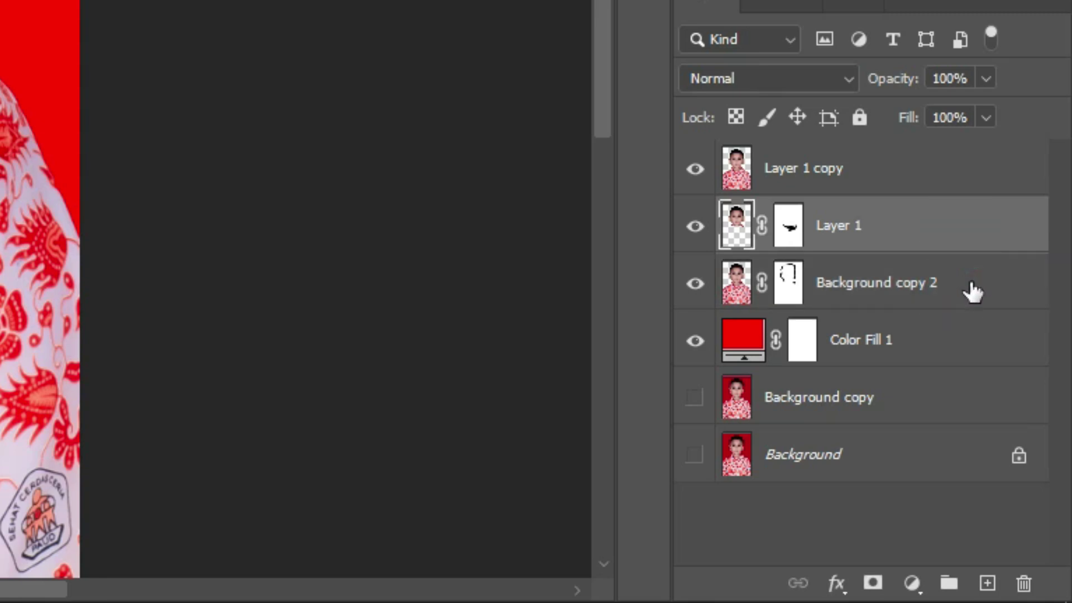
{"action": "left_click", "coordinate": [969, 280]}
{"action": "left_click", "coordinate": [966, 233], "text": "ctrl"}
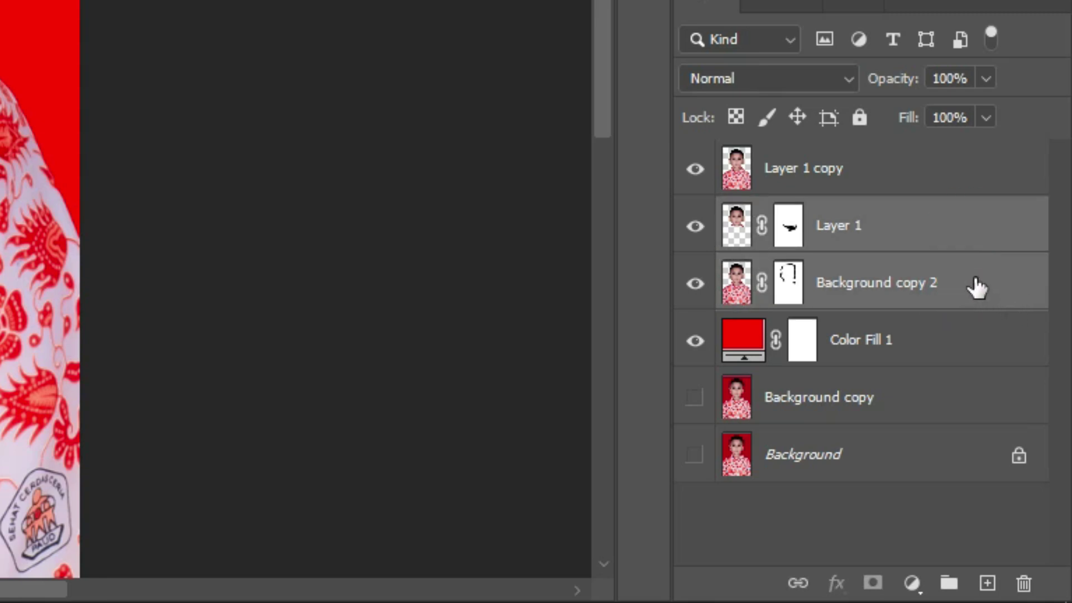
{"action": "left_click_drag", "start_coordinate": [974, 287], "coordinate": [949, 583]}
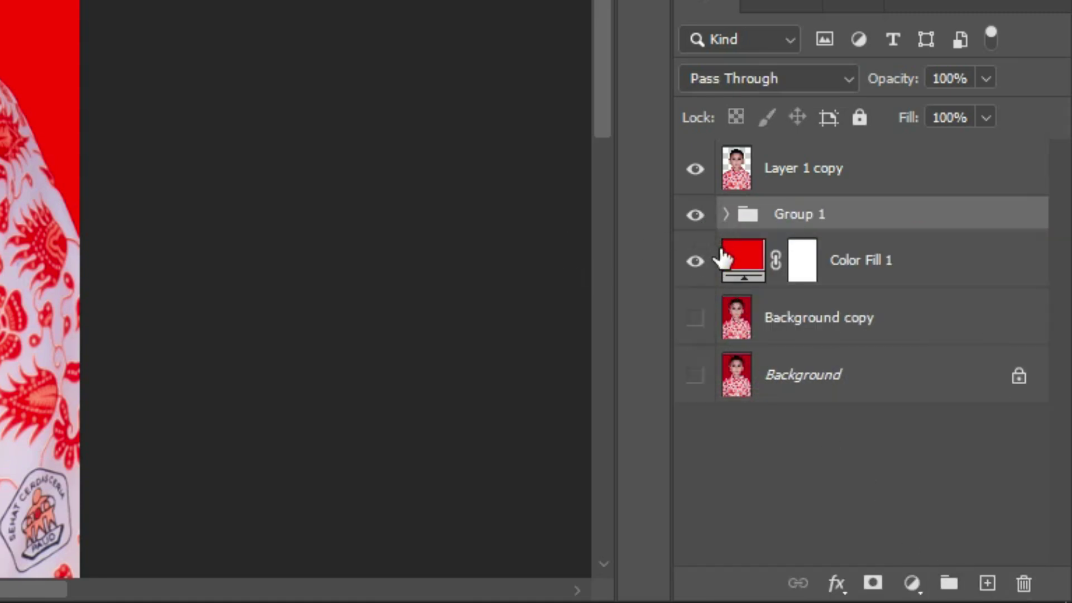
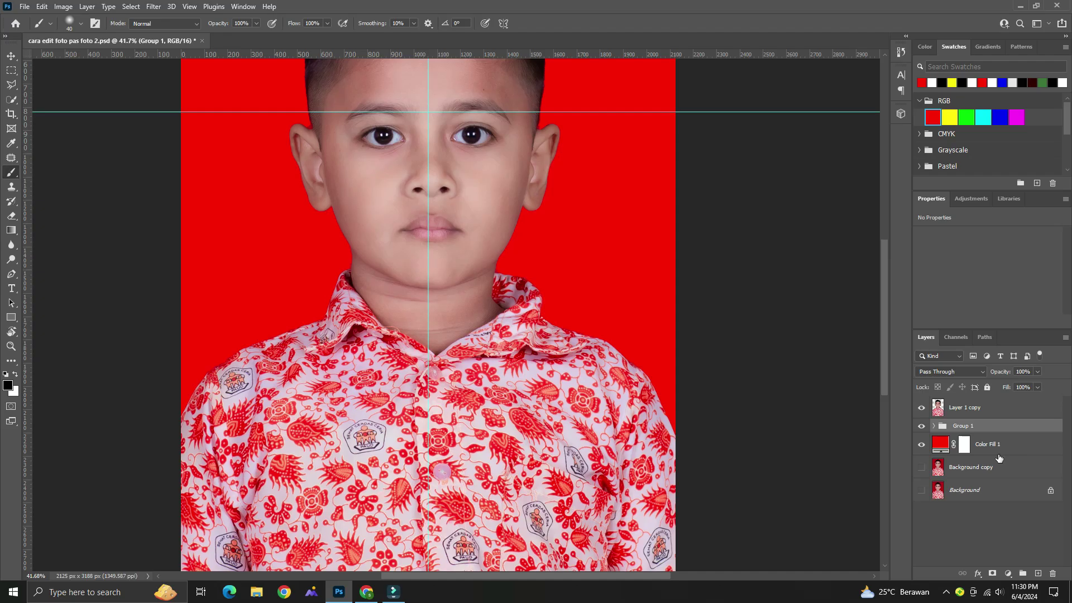
Step: Hide Group 1 and select Layer 1 copy
{"action": "left_click", "coordinate": [921, 427]}
{"action": "left_click", "coordinate": [971, 409]}
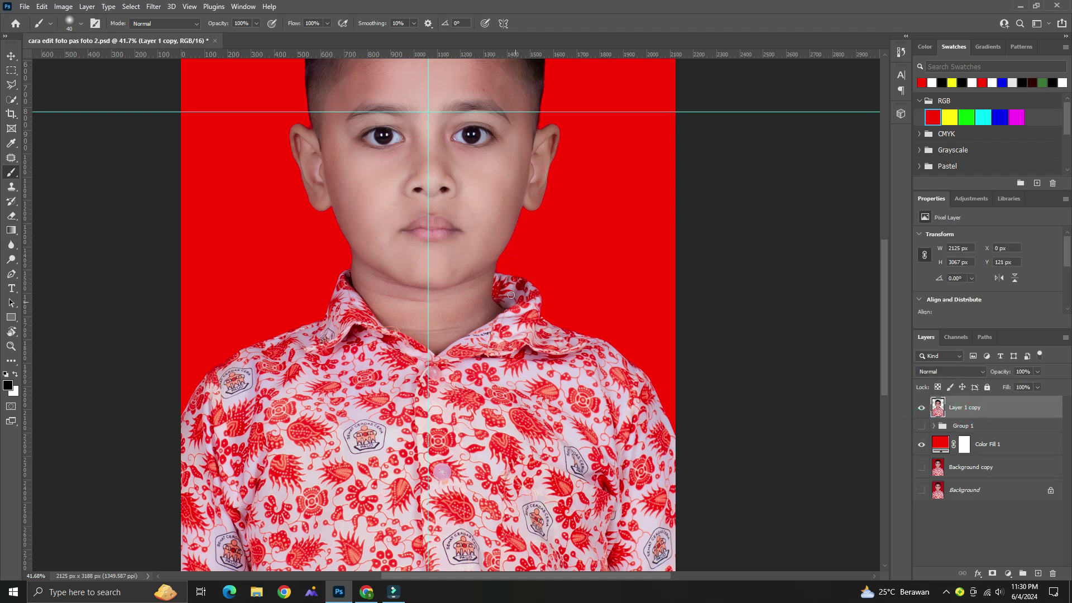
{"action": "scroll", "coordinate": [510, 295], "scroll_direction": "down", "scroll_amount": 3}
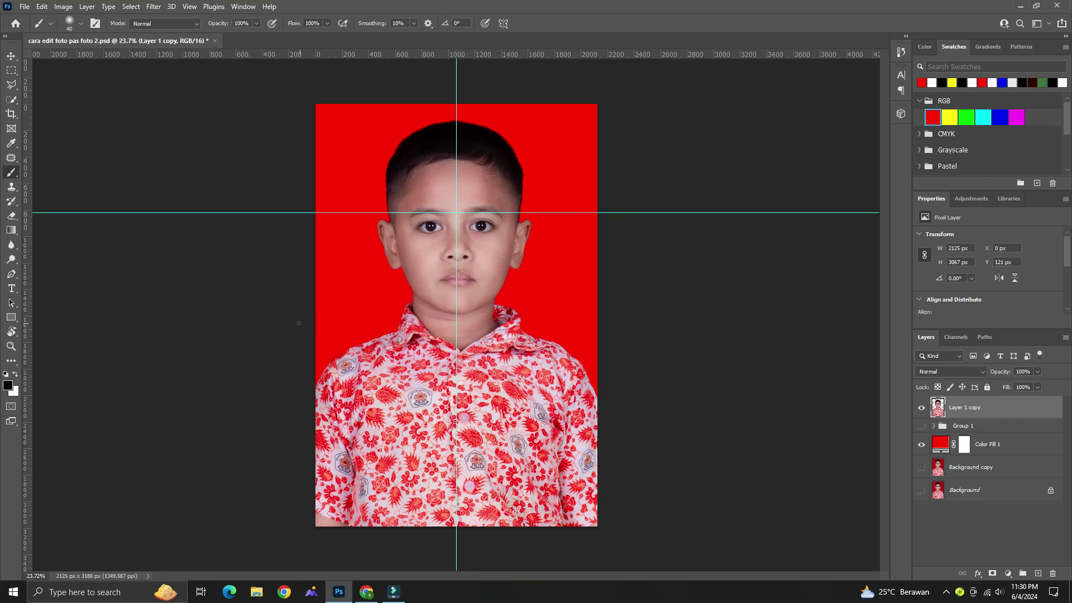
{"action": "scroll", "coordinate": [299, 323], "scroll_direction": "up", "scroll_amount": 3}
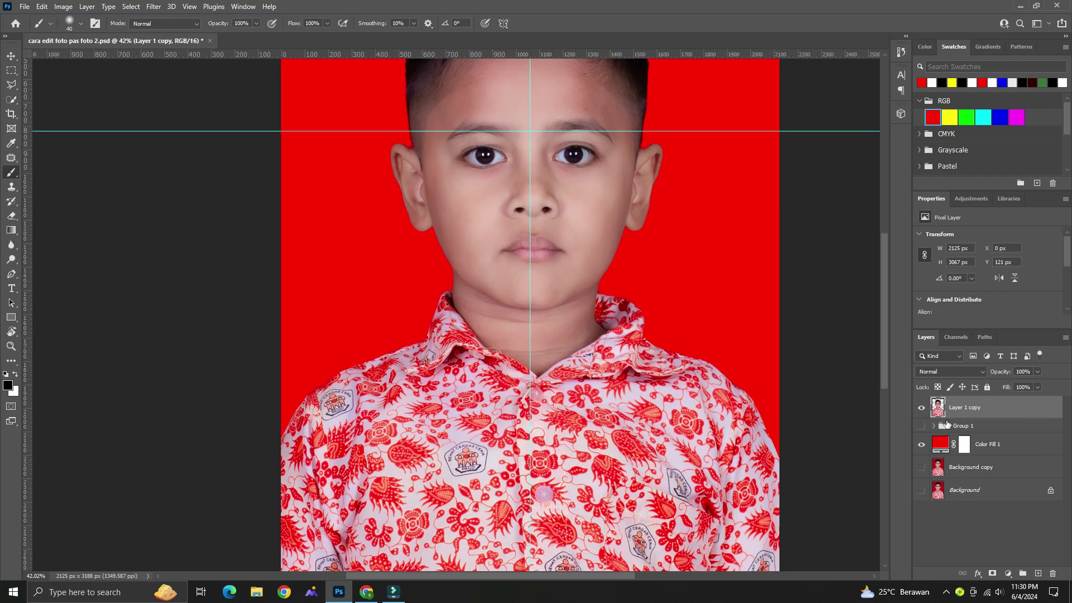
Step: Toggle Layer 1 copy's visibility to compare it against the red fill, leaving it shown
{"action": "left_click", "coordinate": [921, 406]}
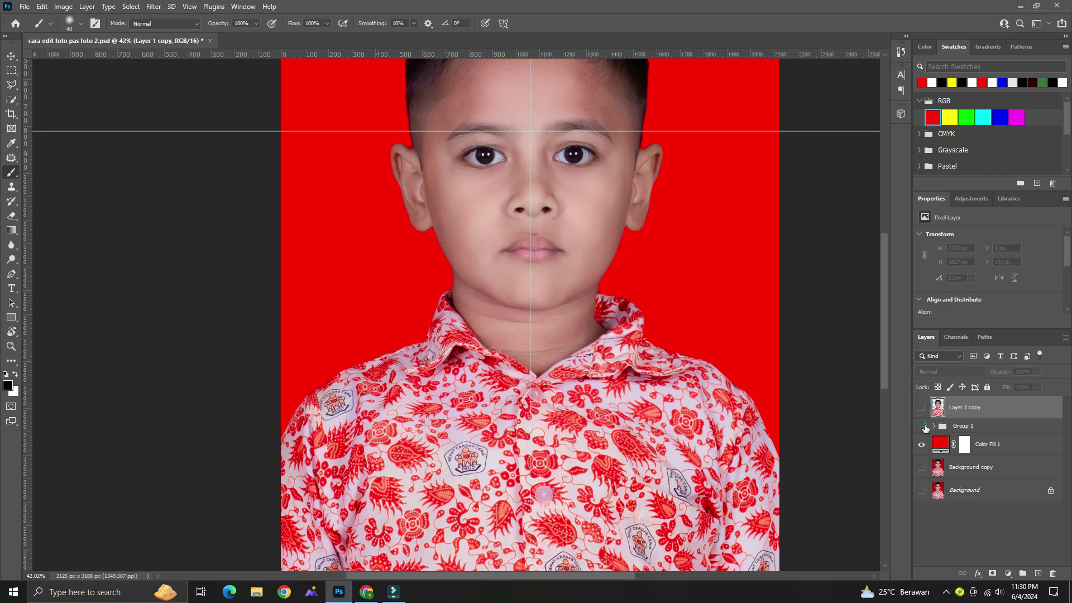
{"action": "left_click", "coordinate": [921, 426]}
{"action": "left_click", "coordinate": [921, 407]}
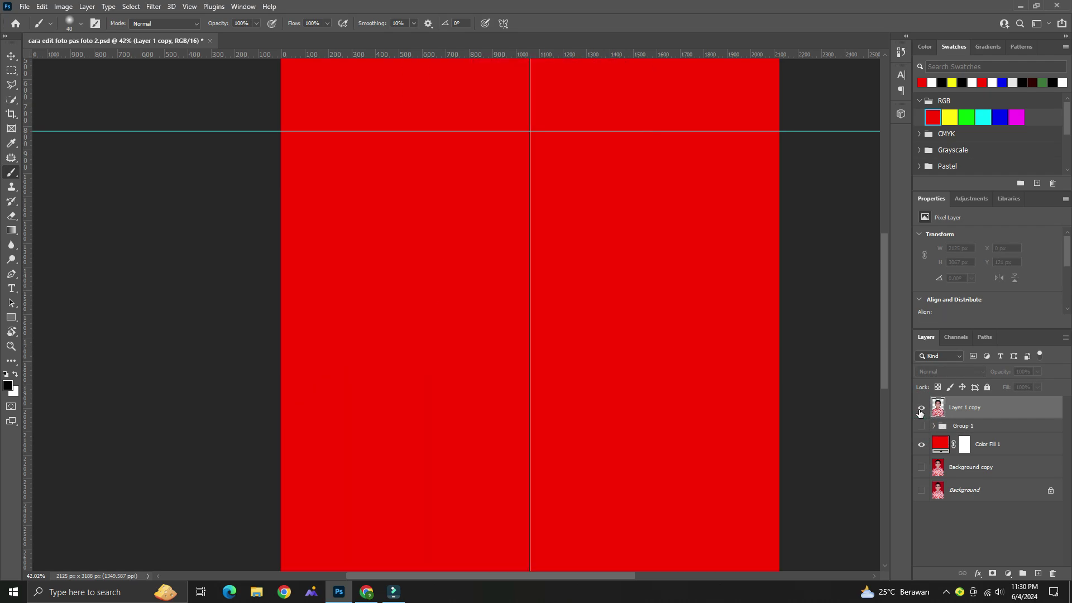
{"action": "left_click", "coordinate": [921, 408]}
{"action": "scroll", "coordinate": [385, 287], "scroll_direction": "down", "scroll_amount": 5}
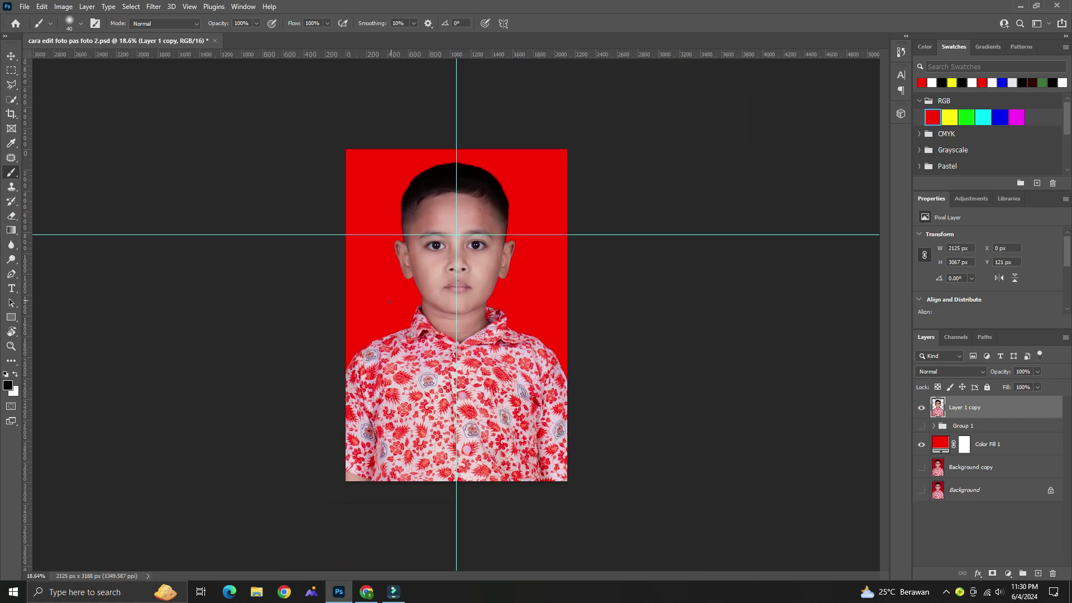
{"action": "scroll", "coordinate": [386, 287], "scroll_direction": "up", "scroll_amount": 3}
{"action": "scroll", "coordinate": [385, 286], "scroll_direction": "up", "scroll_amount": 3}
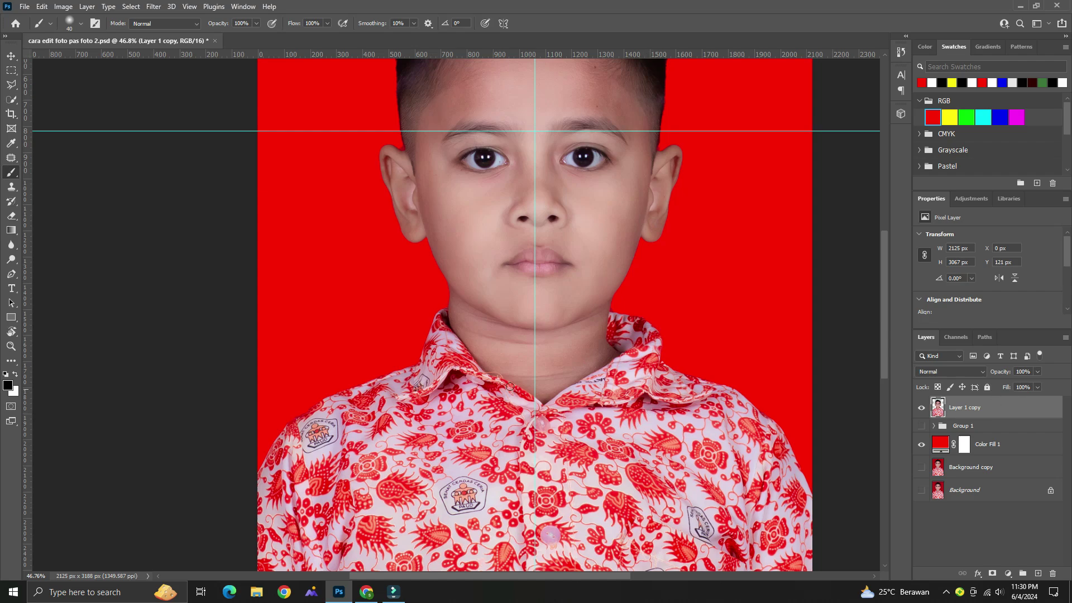
{"action": "key", "text": "m"}
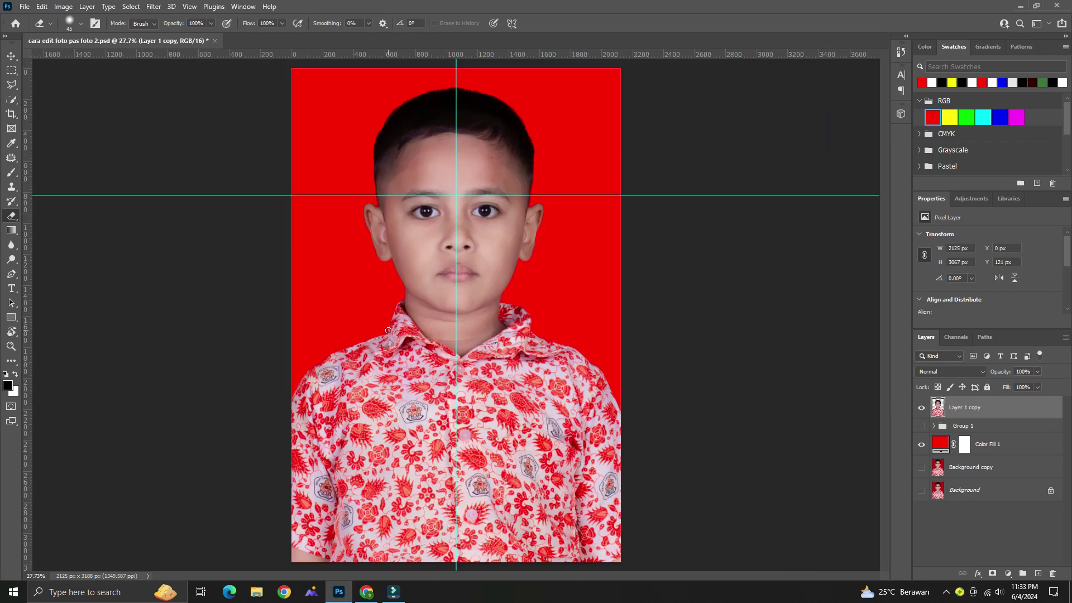
Step: Copy the left half of the shirt below the mouth onto a new Layer 2
{"action": "key", "text": "m"}
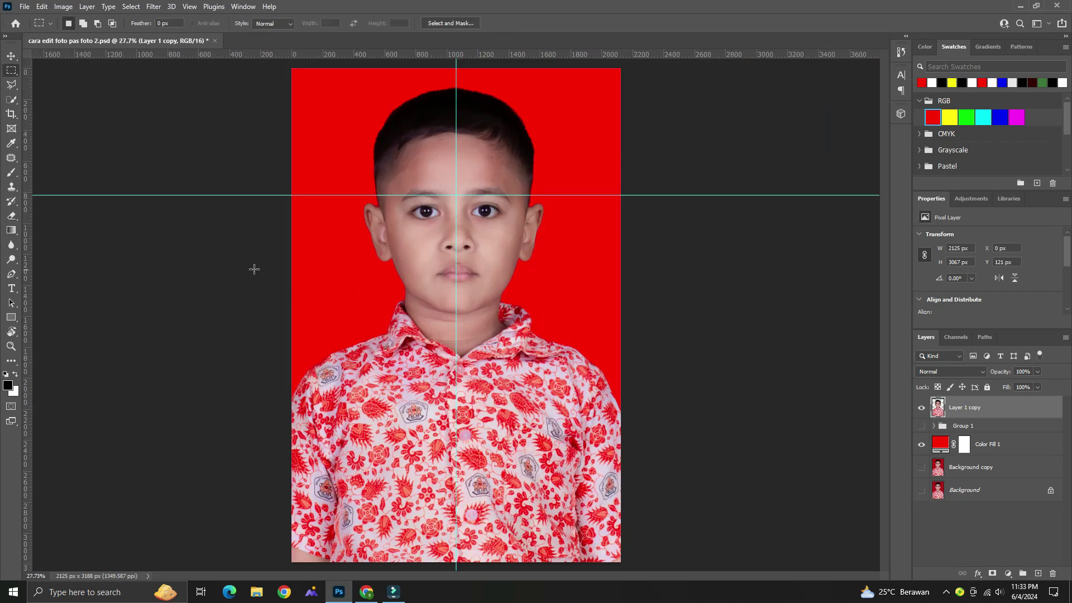
{"action": "left_click_drag", "start_coordinate": [254, 269], "coordinate": [451, 598]}
{"action": "key", "text": "ctrl+j"}
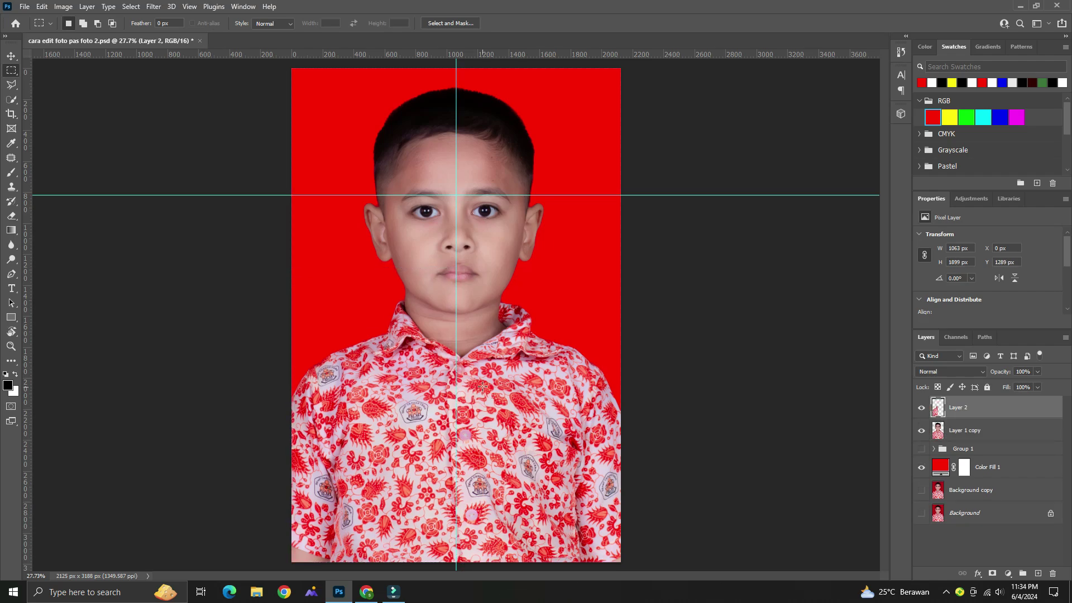
Step: Flip the copied shirt half horizontally and move it onto the right side
{"action": "key", "text": "ctrl+t"}
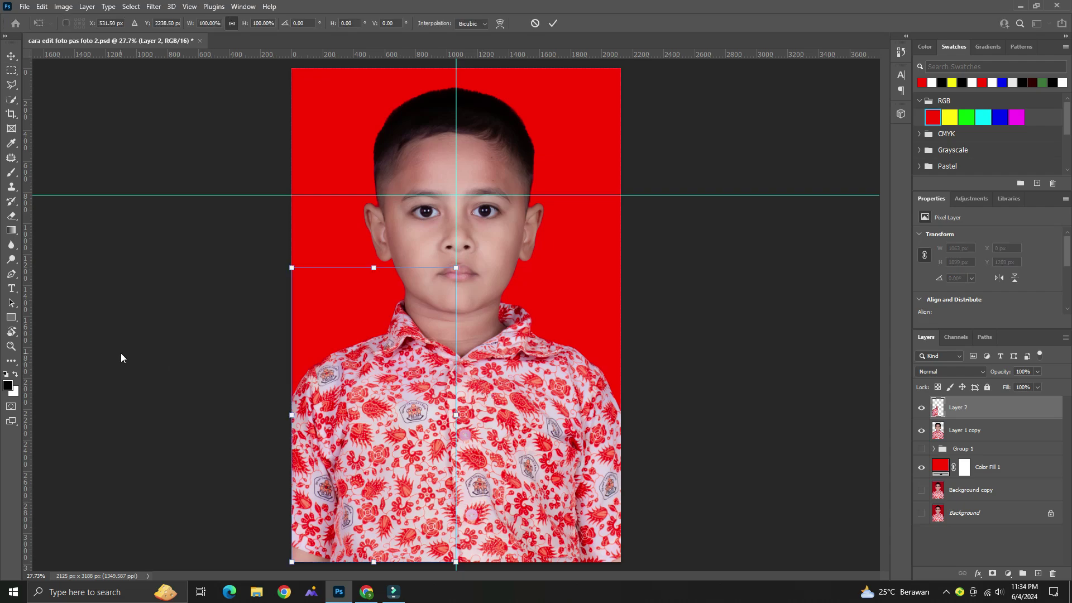
{"action": "right_click", "coordinate": [373, 400]}
{"action": "left_click", "coordinate": [379, 385]}
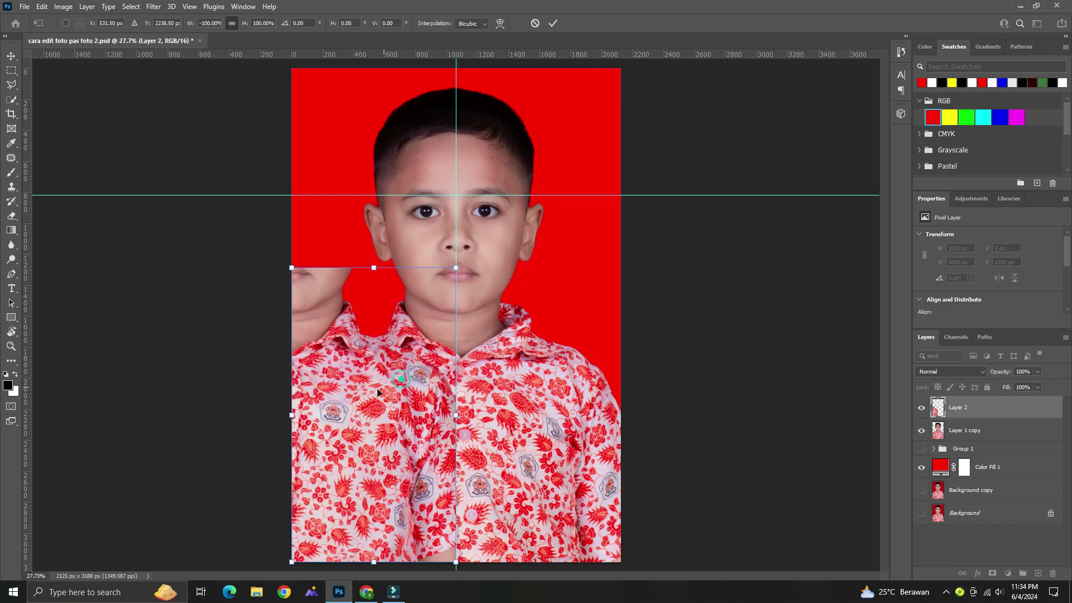
{"action": "left_click_drag", "start_coordinate": [381, 400], "coordinate": [531, 396]}
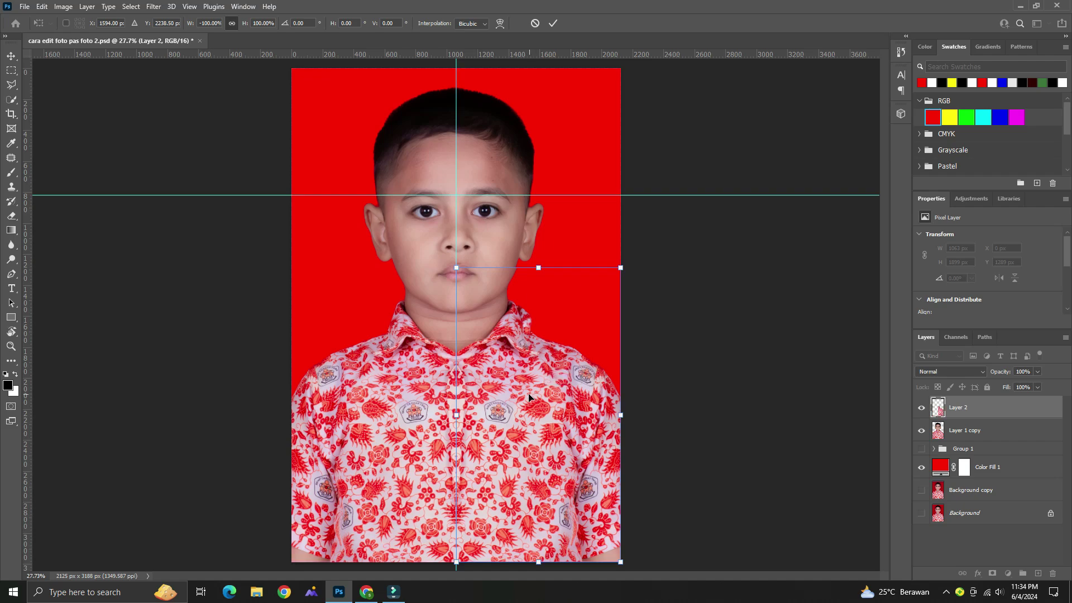
{"action": "key", "text": "Return"}
{"action": "key", "text": "m"}
{"action": "scroll", "coordinate": [461, 373], "scroll_direction": "up", "scroll_amount": 3}
{"action": "scroll", "coordinate": [490, 329], "scroll_direction": "up", "scroll_amount": 2}
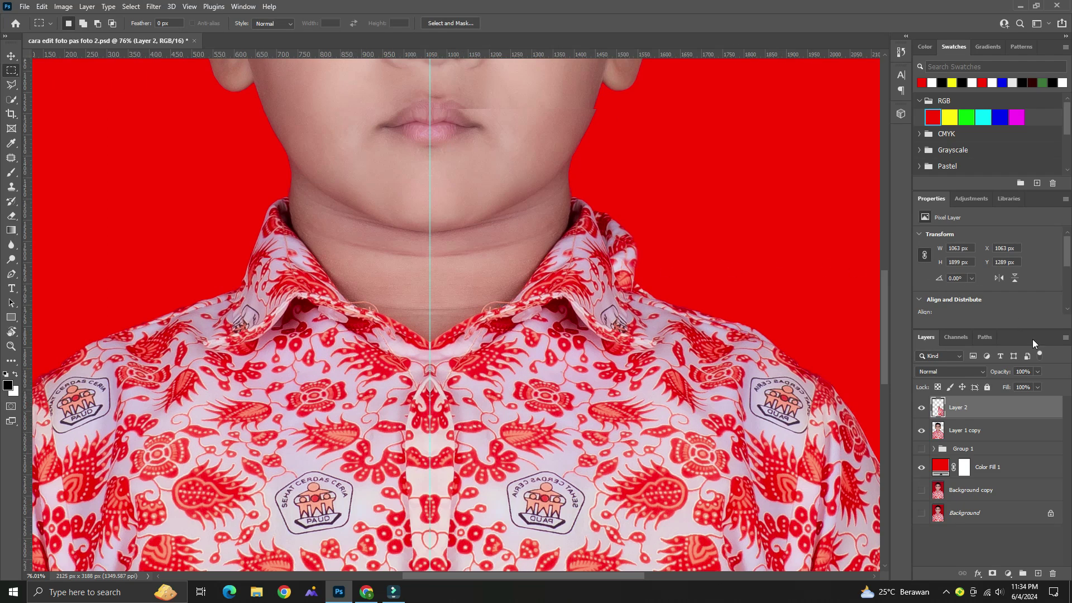
Step: Lower Layer 2's opacity to check alignment, then add a layer mask to it
{"action": "mouse_move", "coordinate": [1016, 384]}
{"action": "left_mouse_down"}
{"action": "mouse_move", "coordinate": [1038, 384]}
{"action": "mouse_move", "coordinate": [990, 389]}
{"action": "left_mouse_up"}
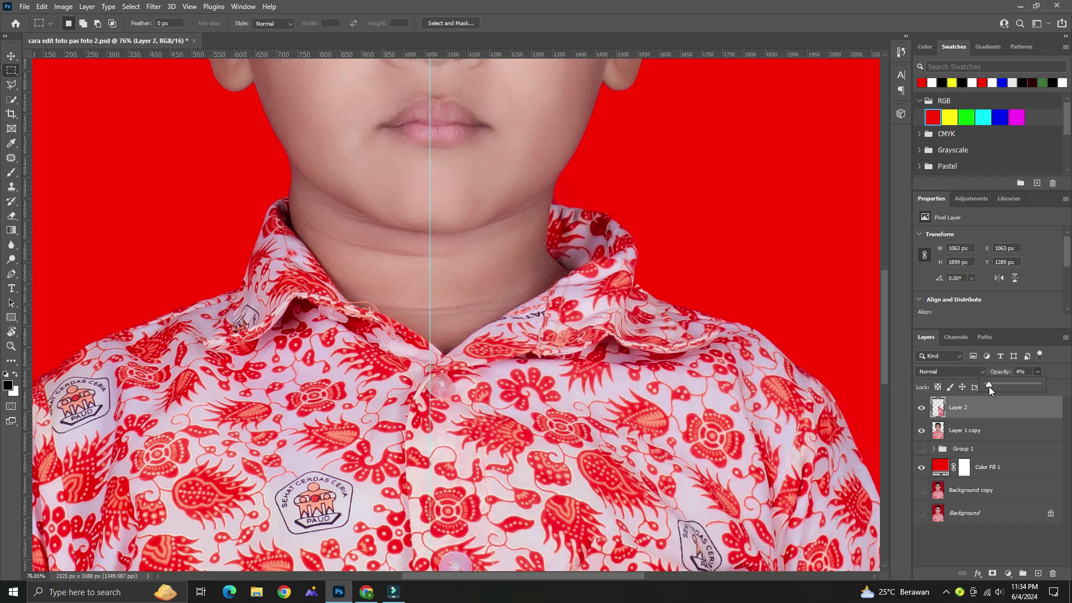
{"action": "key", "text": "ctrl+minus"}
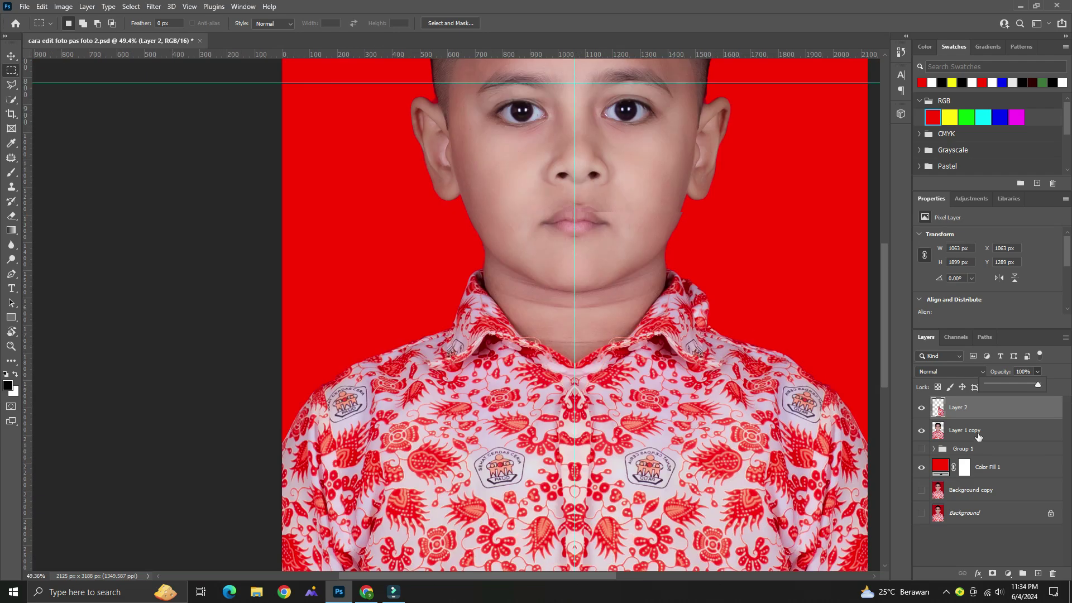
{"action": "left_click", "coordinate": [1024, 413]}
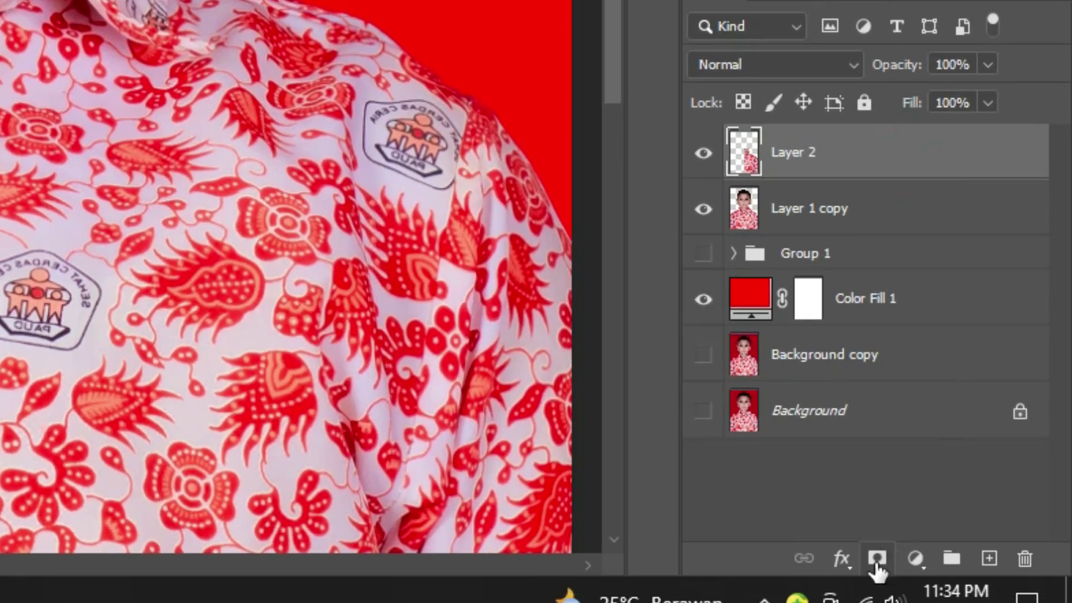
{"action": "left_click", "coordinate": [875, 560]}
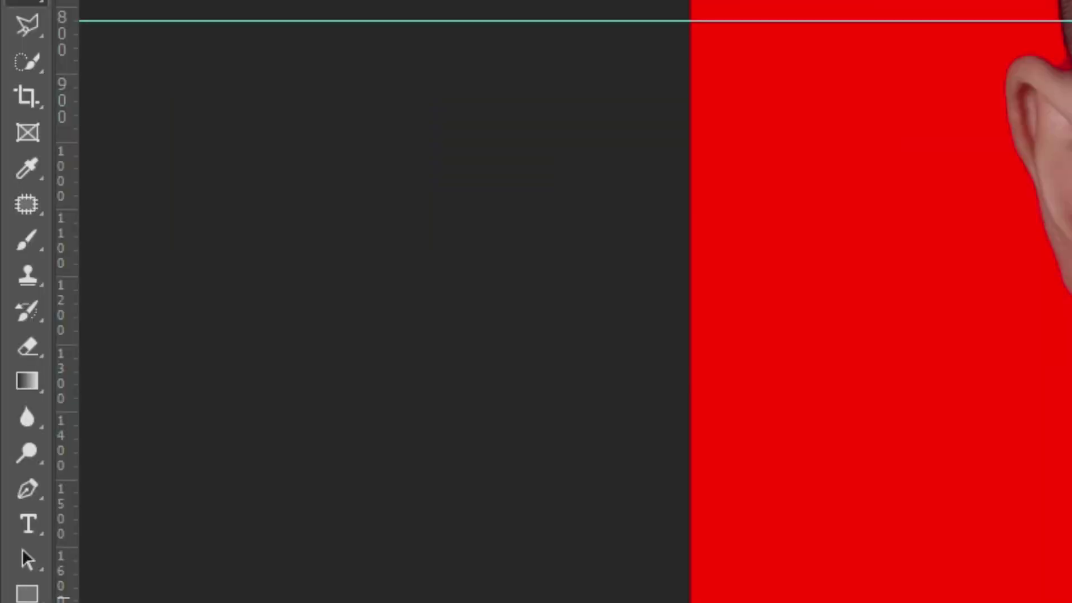
Step: Paint Layer 2's mask to hide the mirrored patch over the lips, chin and neck
{"action": "key", "text": "b"}
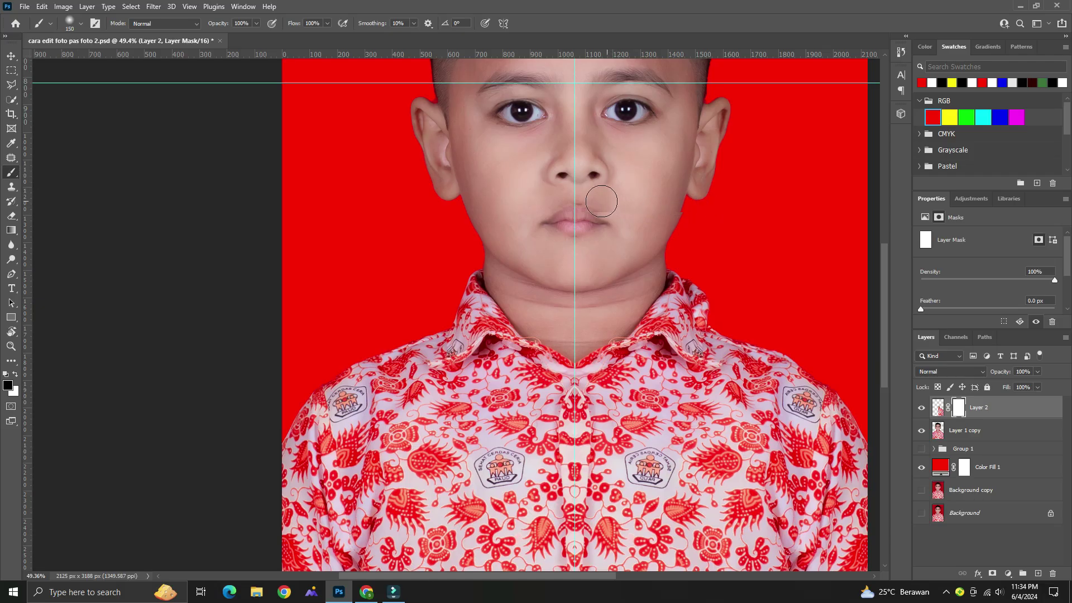
{"action": "left_click_drag", "start_coordinate": [601, 201], "coordinate": [586, 227]}
{"action": "key", "text": "bracketright"}
{"action": "key", "text": "bracketright"}
{"action": "key", "text": "bracketright"}
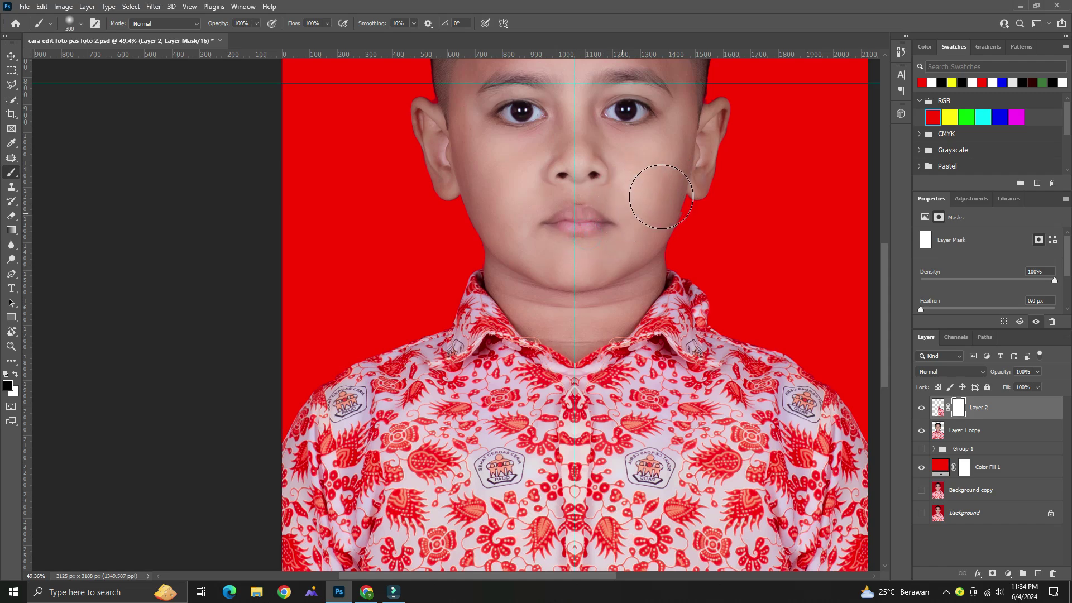
{"action": "key", "text": "bracketleft"}
{"action": "key", "text": "bracketleft"}
{"action": "key", "text": "bracketleft"}
{"action": "left_click", "coordinate": [571, 260]}
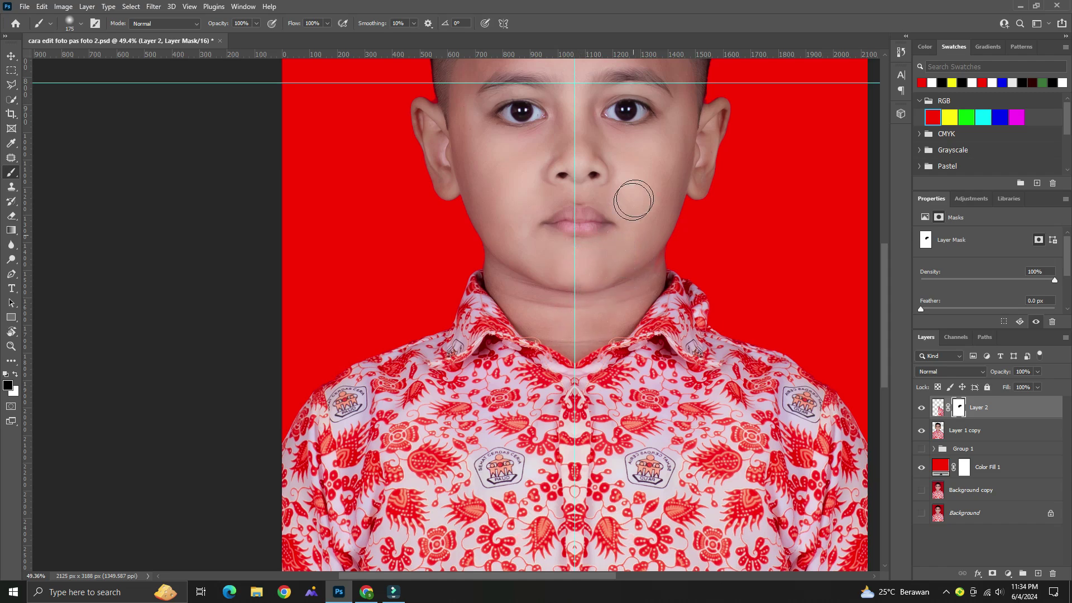
{"action": "scroll", "coordinate": [653, 263], "scroll_direction": "up", "scroll_amount": 3}
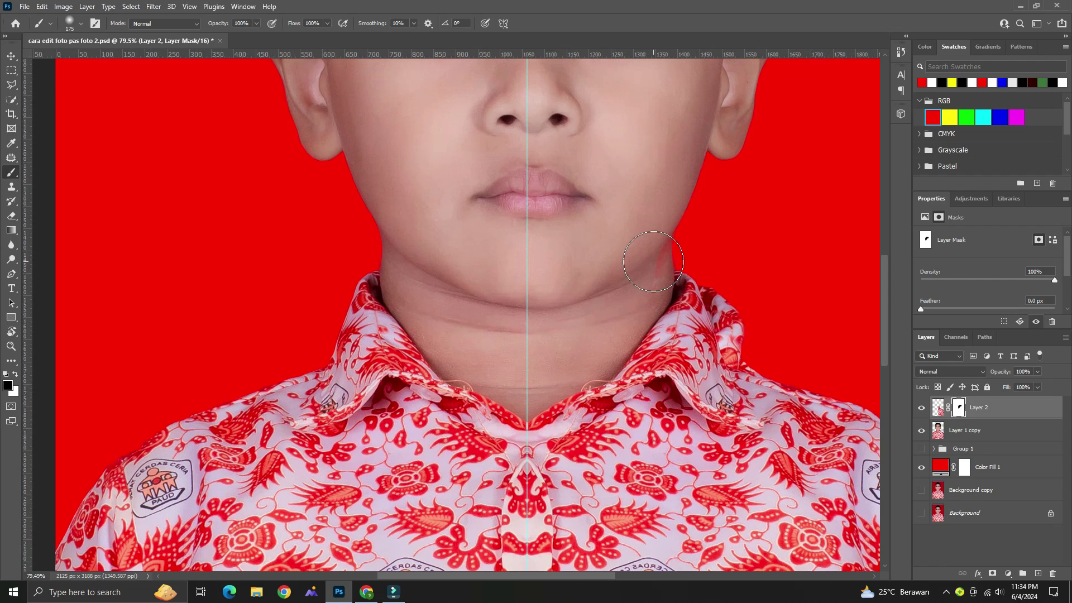
{"action": "key", "text": "e"}
{"action": "left_click", "coordinate": [656, 272]}
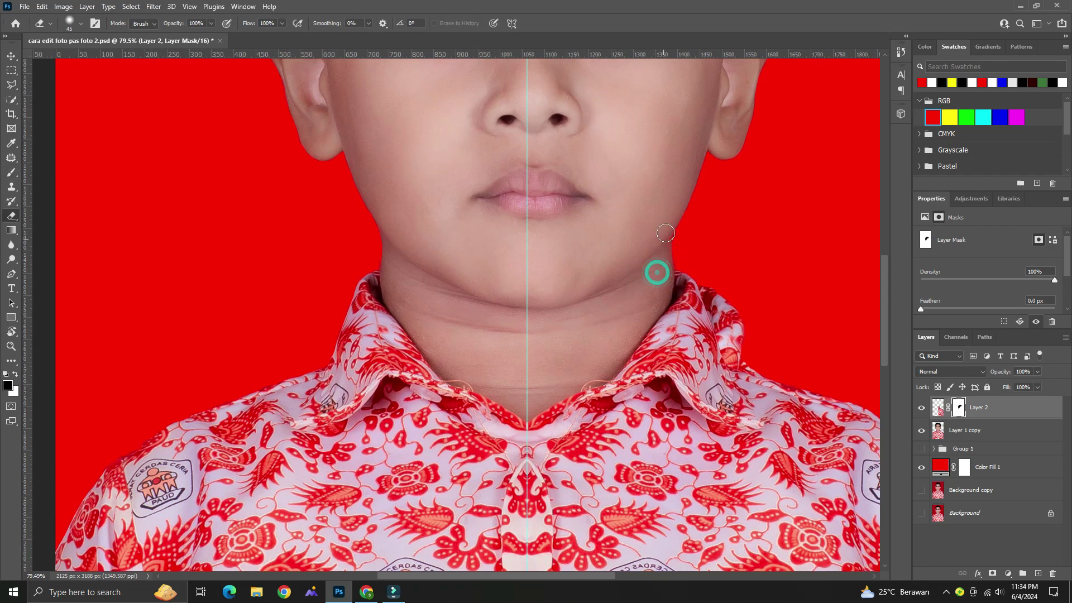
{"action": "key", "text": "b"}
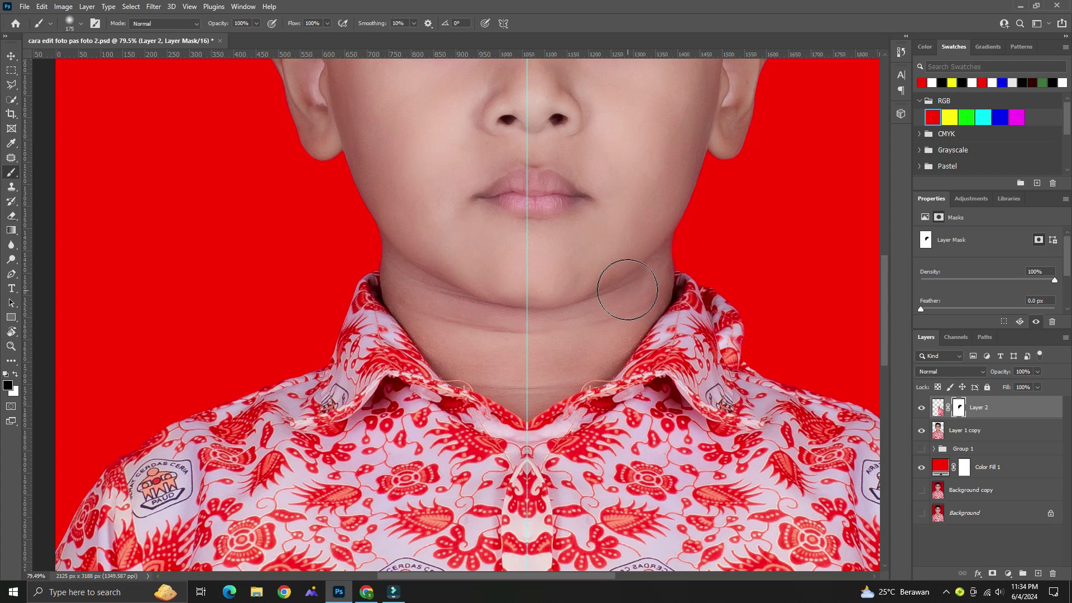
Step: Blend the collar fold at the neckline on the mask with a smaller brush
{"action": "scroll", "coordinate": [486, 352], "scroll_direction": "down", "scroll_amount": 2}
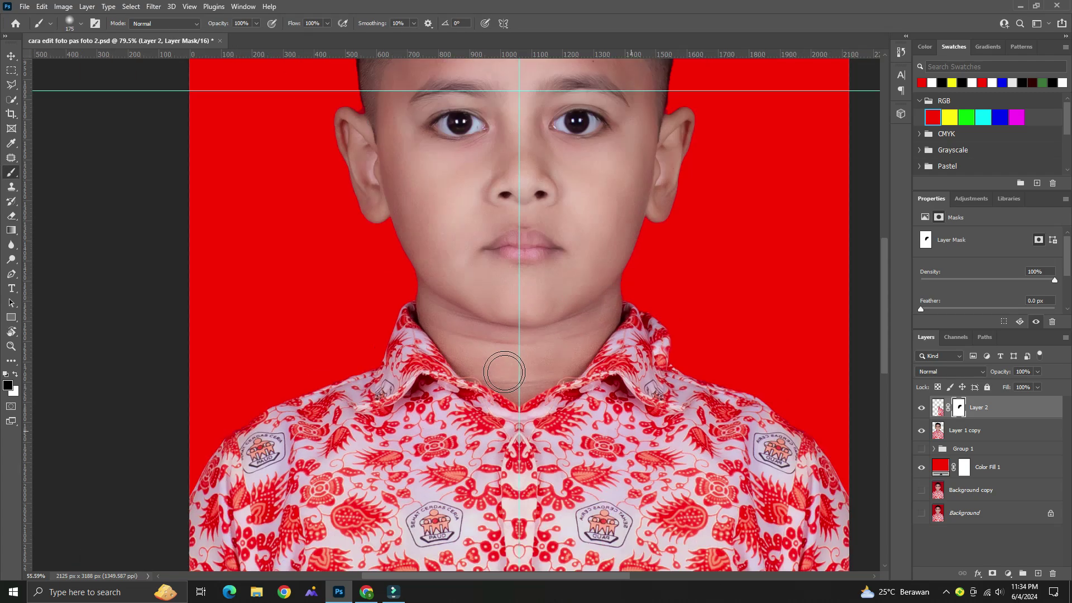
{"action": "scroll", "coordinate": [503, 371], "scroll_direction": "down", "scroll_amount": 2}
{"action": "left_click_drag", "start_coordinate": [515, 410], "coordinate": [510, 447]}
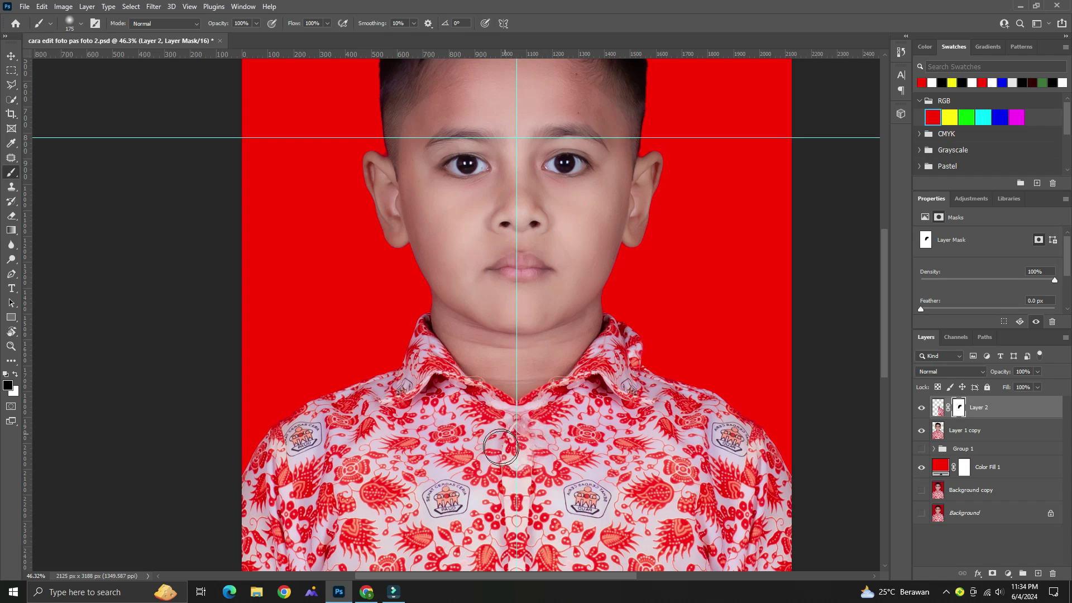
{"action": "scroll", "coordinate": [513, 436], "scroll_direction": "up", "scroll_amount": 1}
{"action": "scroll", "coordinate": [513, 436], "scroll_direction": "up", "scroll_amount": 1}
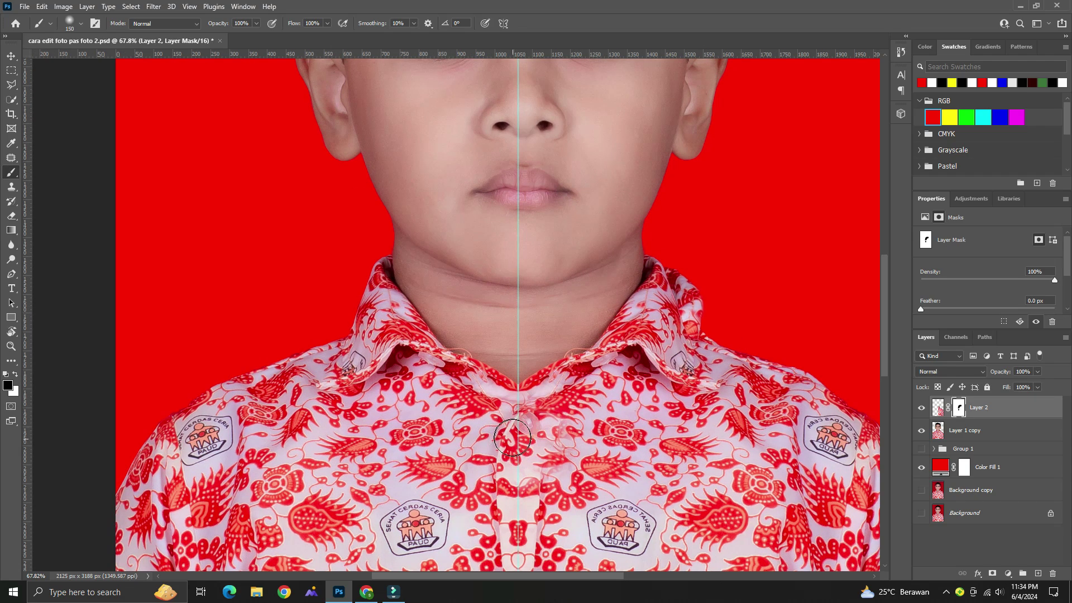
{"action": "key", "text": "bracketleft"}
{"action": "key", "text": "bracketleft"}
{"action": "key", "text": "bracketleft"}
{"action": "key", "text": "bracketleft"}
{"action": "key", "text": "bracketleft"}
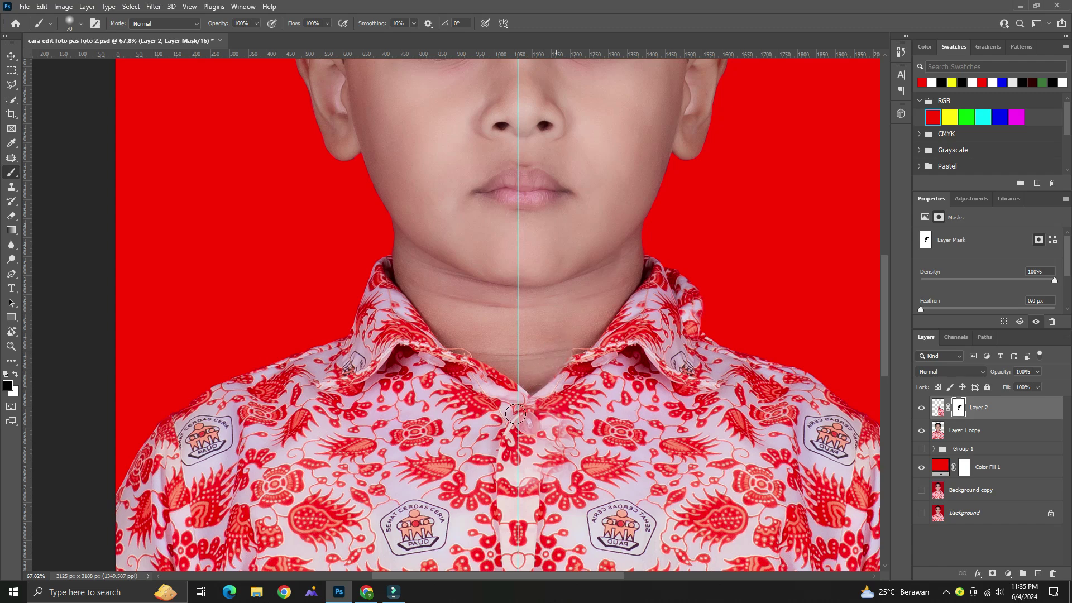
{"action": "scroll", "coordinate": [515, 413], "scroll_direction": "down", "scroll_amount": 2}
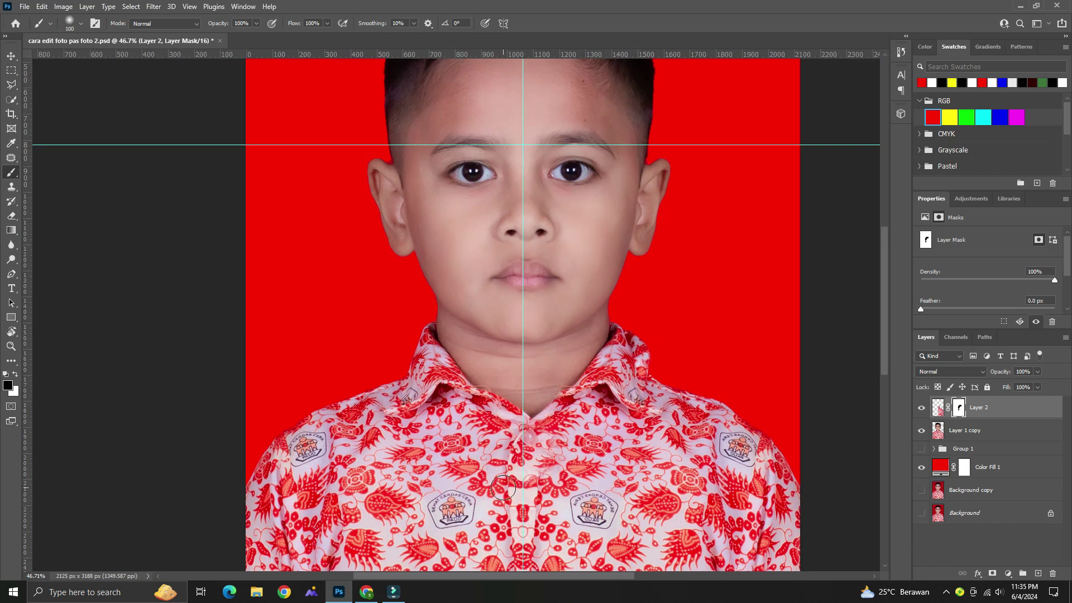
{"action": "key", "text": "bracketright"}
{"action": "scroll", "coordinate": [503, 488], "scroll_direction": "up", "scroll_amount": 1}
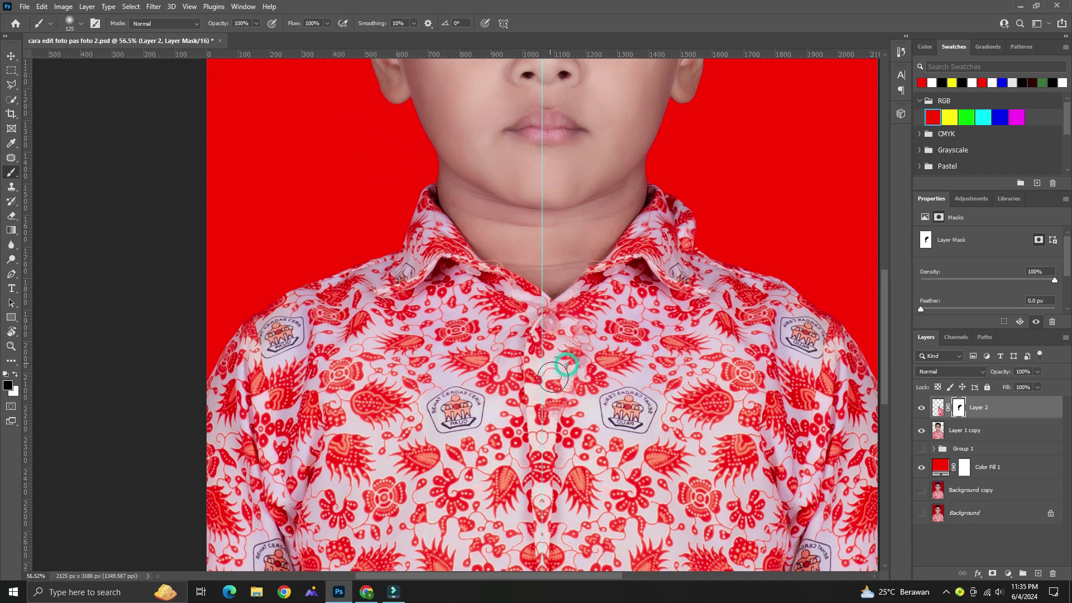
Step: Blend the mirrored pattern across the lower chest with a larger brush
{"action": "left_click_drag", "start_coordinate": [553, 495], "coordinate": [514, 385]}
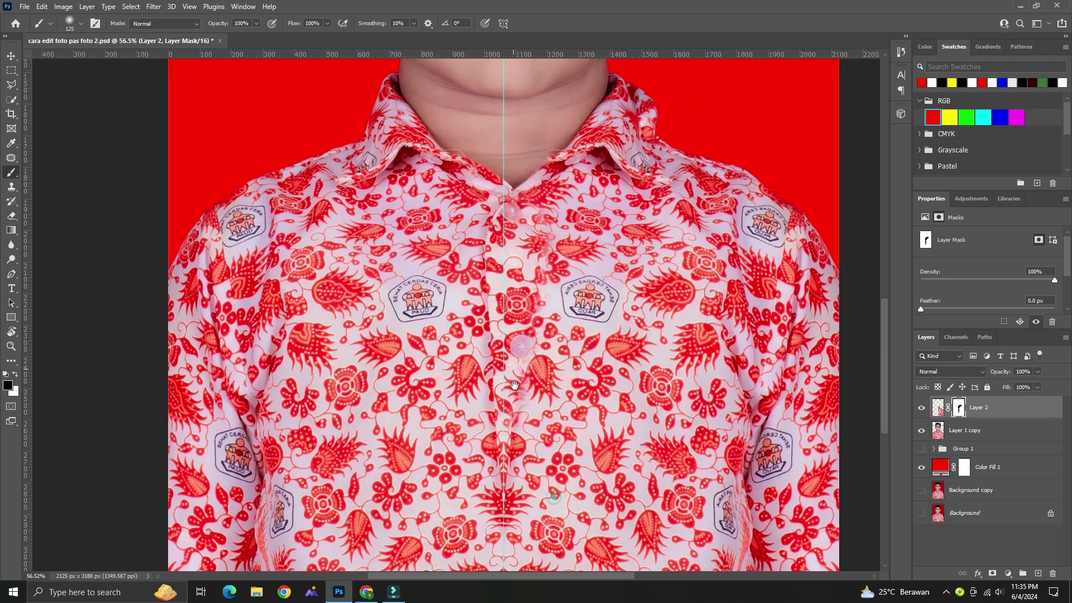
{"action": "scroll", "coordinate": [514, 385], "scroll_direction": "down", "scroll_amount": 3}
{"action": "key", "text": "bracketright"}
{"action": "key", "text": "bracketright"}
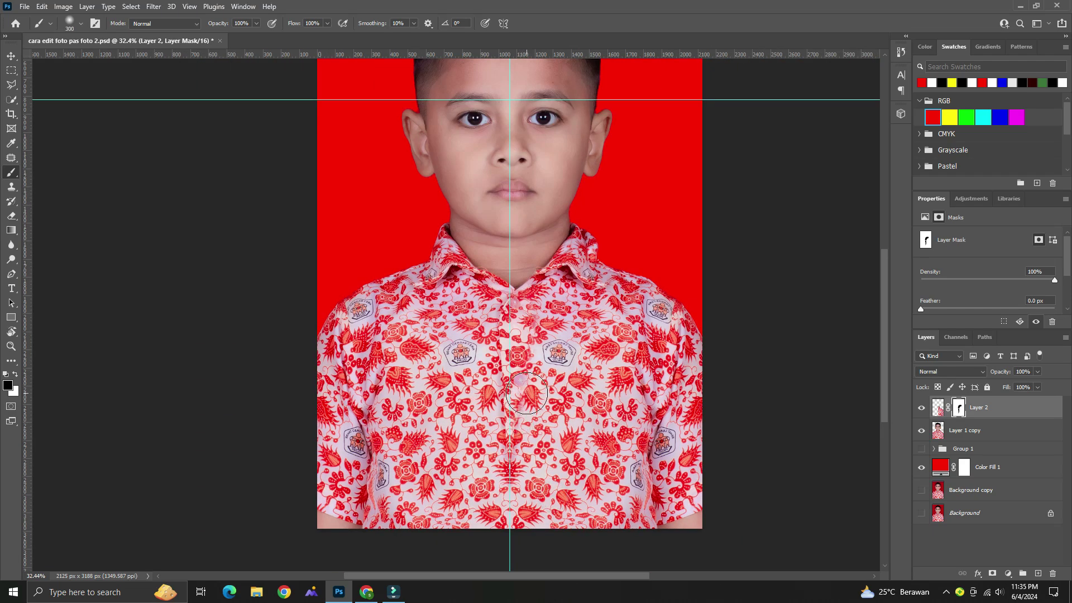
{"action": "mouse_move", "coordinate": [520, 422]}
{"action": "left_mouse_down"}
{"action": "mouse_move", "coordinate": [497, 517]}
{"action": "mouse_move", "coordinate": [617, 472]}
{"action": "mouse_move", "coordinate": [564, 353]}
{"action": "mouse_move", "coordinate": [602, 360]}
{"action": "left_mouse_up"}
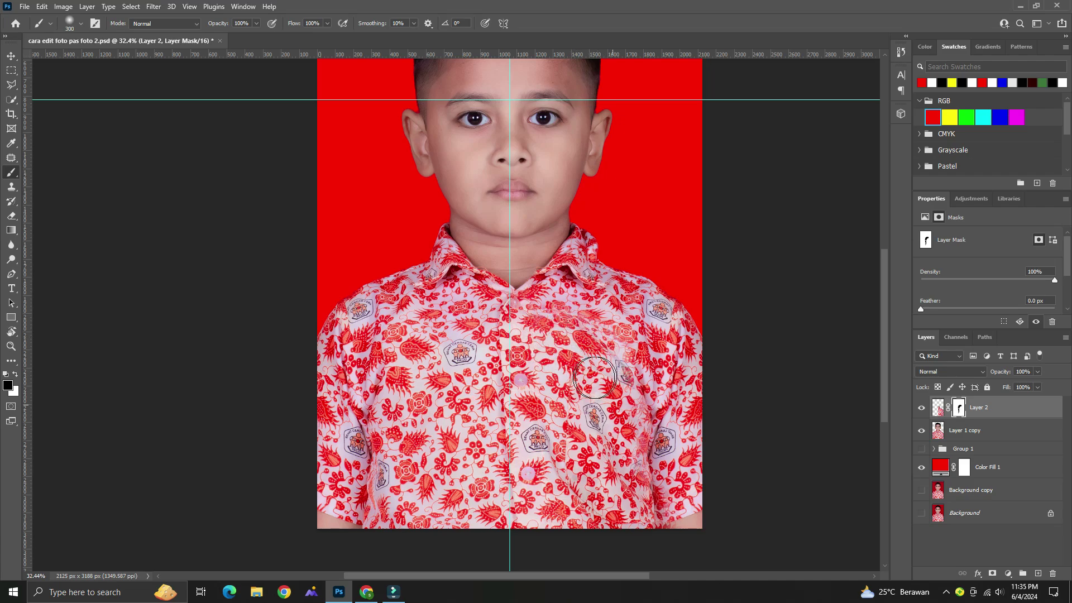
{"action": "scroll", "coordinate": [593, 348], "scroll_direction": "up", "scroll_amount": 3}
{"action": "scroll", "coordinate": [593, 348], "scroll_direction": "up", "scroll_amount": 2}
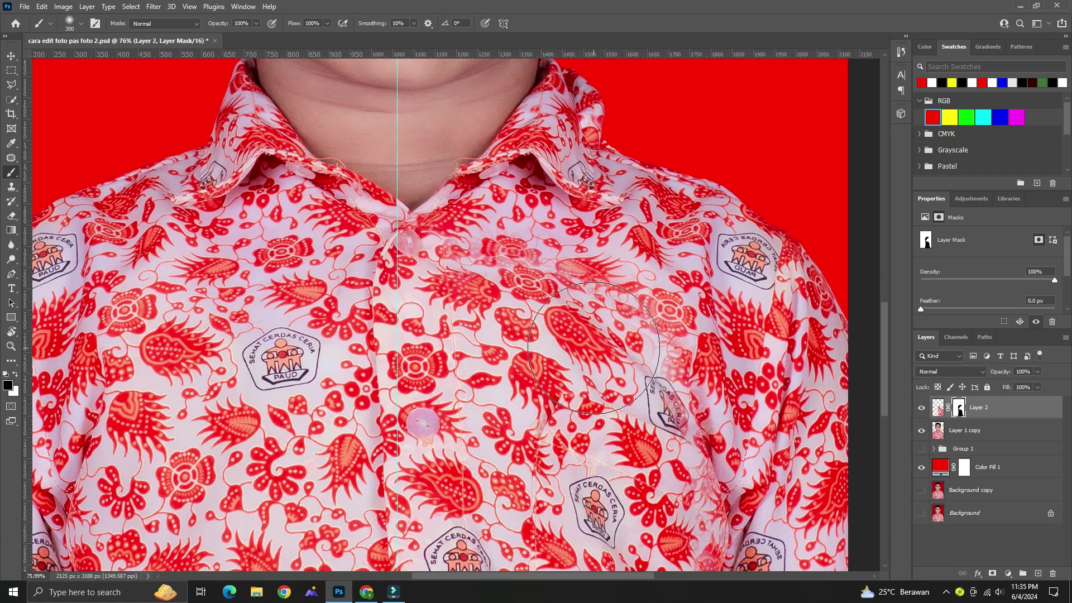
{"action": "key", "text": "bracketright"}
{"action": "key", "text": "bracketright"}
{"action": "key", "text": "bracketright"}
{"action": "key", "text": "bracketleft"}
{"action": "key", "text": "bracketleft"}
{"action": "key", "text": "bracketleft"}
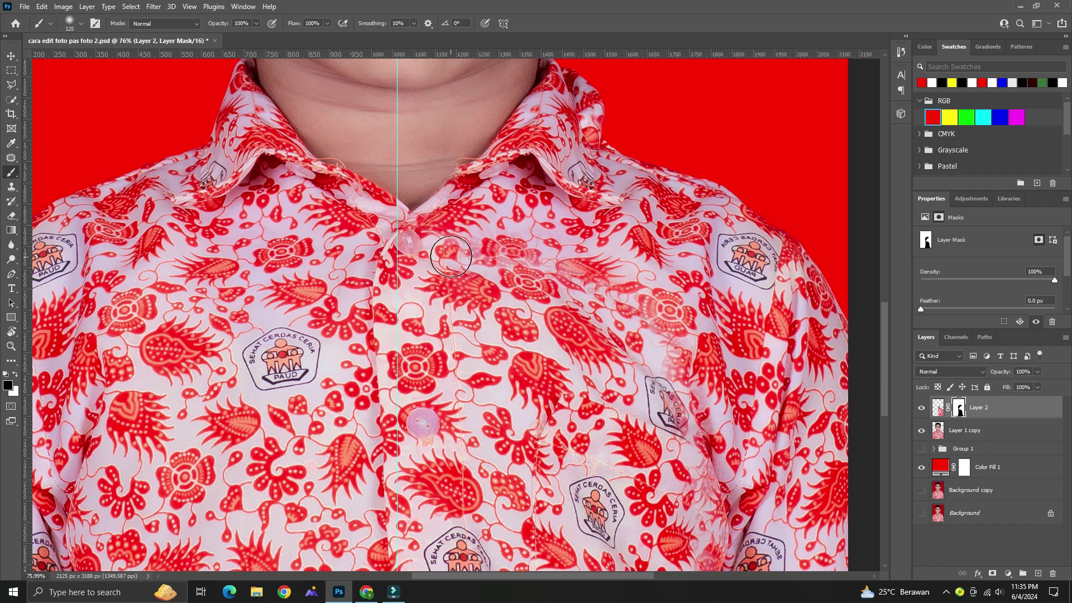
Step: Clean up the faded ghost pattern below the collar on Layer 2's mask
{"action": "mouse_move", "coordinate": [502, 257]}
{"action": "left_mouse_down"}
{"action": "mouse_move", "coordinate": [490, 261]}
{"action": "mouse_move", "coordinate": [567, 302]}
{"action": "mouse_move", "coordinate": [594, 271]}
{"action": "mouse_move", "coordinate": [580, 284]}
{"action": "mouse_move", "coordinate": [602, 339]}
{"action": "mouse_move", "coordinate": [643, 343]}
{"action": "mouse_move", "coordinate": [659, 391]}
{"action": "mouse_move", "coordinate": [636, 407]}
{"action": "mouse_move", "coordinate": [647, 433]}
{"action": "mouse_move", "coordinate": [665, 419]}
{"action": "left_mouse_up"}
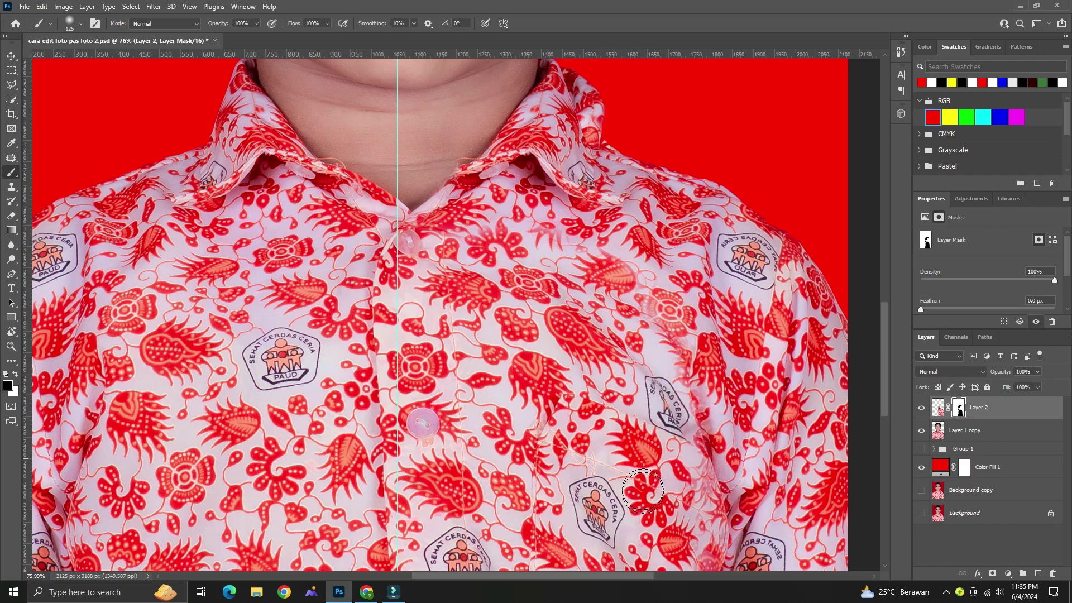
{"action": "scroll", "coordinate": [666, 419], "scroll_direction": "down", "scroll_amount": 3}
{"action": "scroll", "coordinate": [726, 405], "scroll_direction": "up", "scroll_amount": 3}
{"action": "scroll", "coordinate": [726, 402], "scroll_direction": "up", "scroll_amount": 2}
{"action": "scroll", "coordinate": [720, 391], "scroll_direction": "down", "scroll_amount": 1}
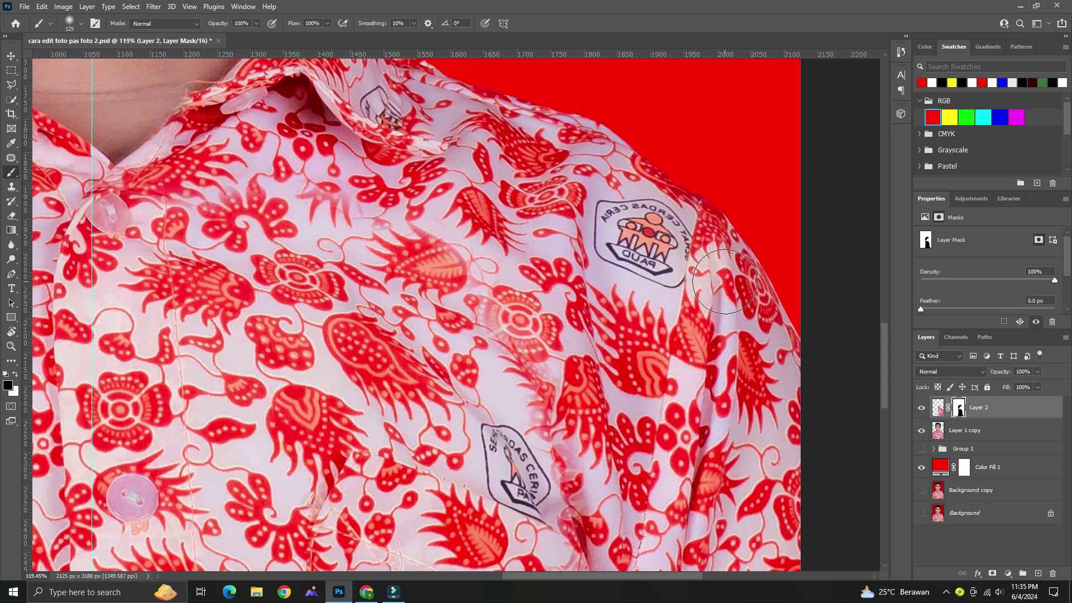
{"action": "scroll", "coordinate": [697, 363], "scroll_direction": "down", "scroll_amount": 2}
{"action": "scroll", "coordinate": [681, 335], "scroll_direction": "up", "scroll_amount": 1}
{"action": "scroll", "coordinate": [659, 302], "scroll_direction": "down", "scroll_amount": 1}
{"action": "scroll", "coordinate": [659, 302], "scroll_direction": "down", "scroll_amount": 2}
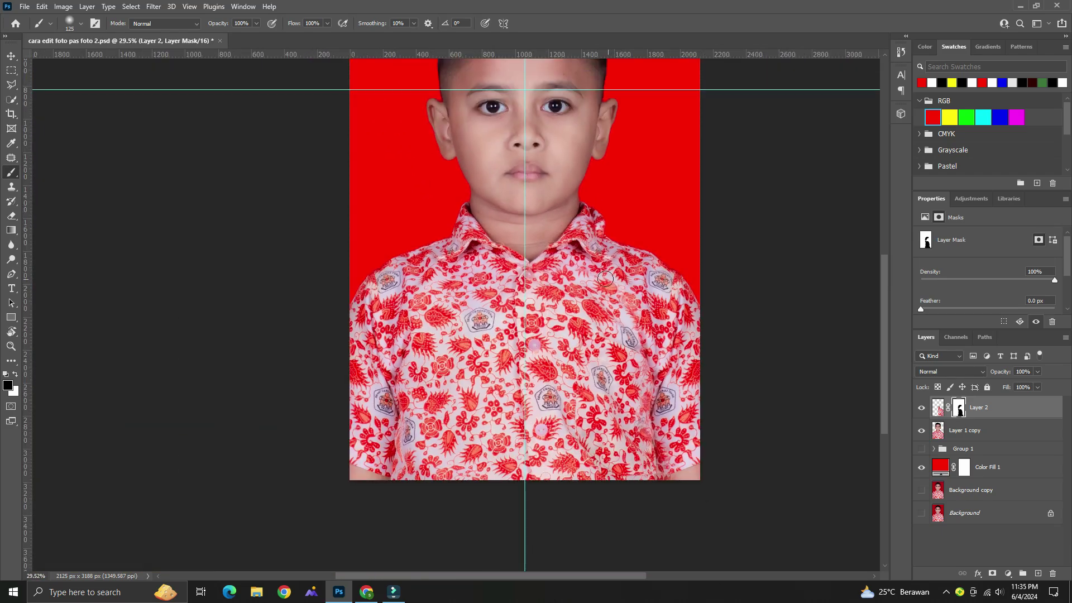
{"action": "scroll", "coordinate": [547, 256], "scroll_direction": "up", "scroll_amount": 2}
{"action": "scroll", "coordinate": [536, 267], "scroll_direction": "up", "scroll_amount": 1}
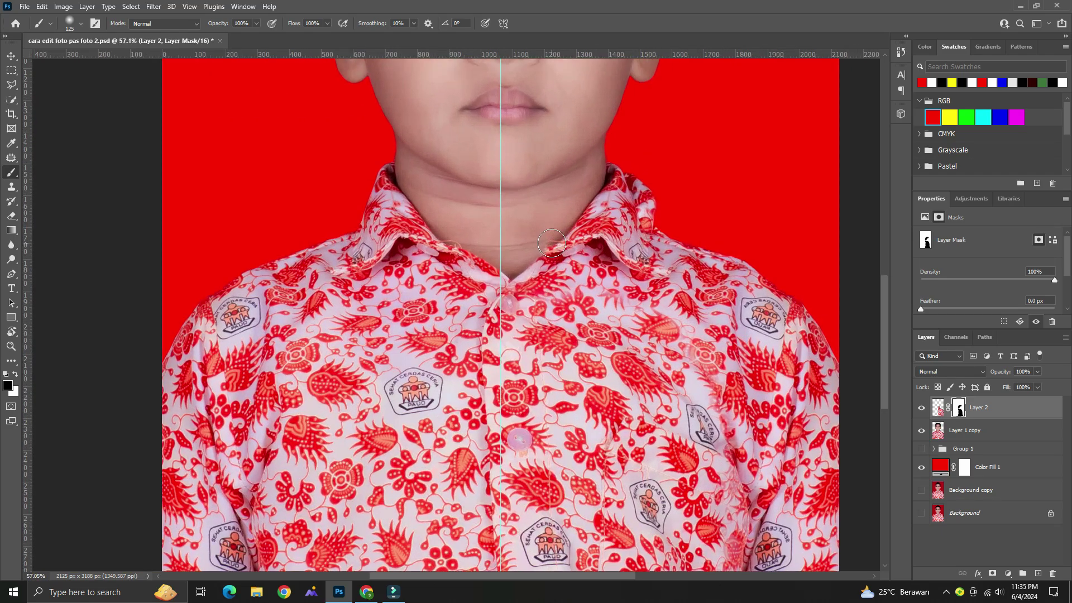
{"action": "scroll", "coordinate": [492, 324], "scroll_direction": "down", "scroll_amount": 2}
{"action": "scroll", "coordinate": [441, 387], "scroll_direction": "down", "scroll_amount": 2}
{"action": "scroll", "coordinate": [463, 346], "scroll_direction": "up", "scroll_amount": 1}
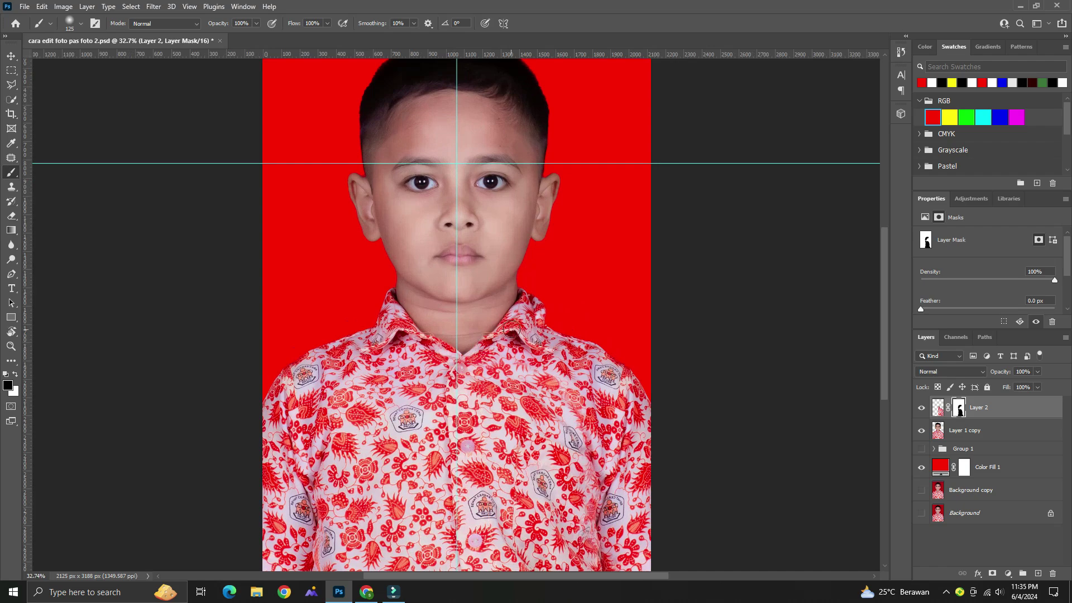
{"action": "scroll", "coordinate": [563, 365], "scroll_direction": "up", "scroll_amount": 1}
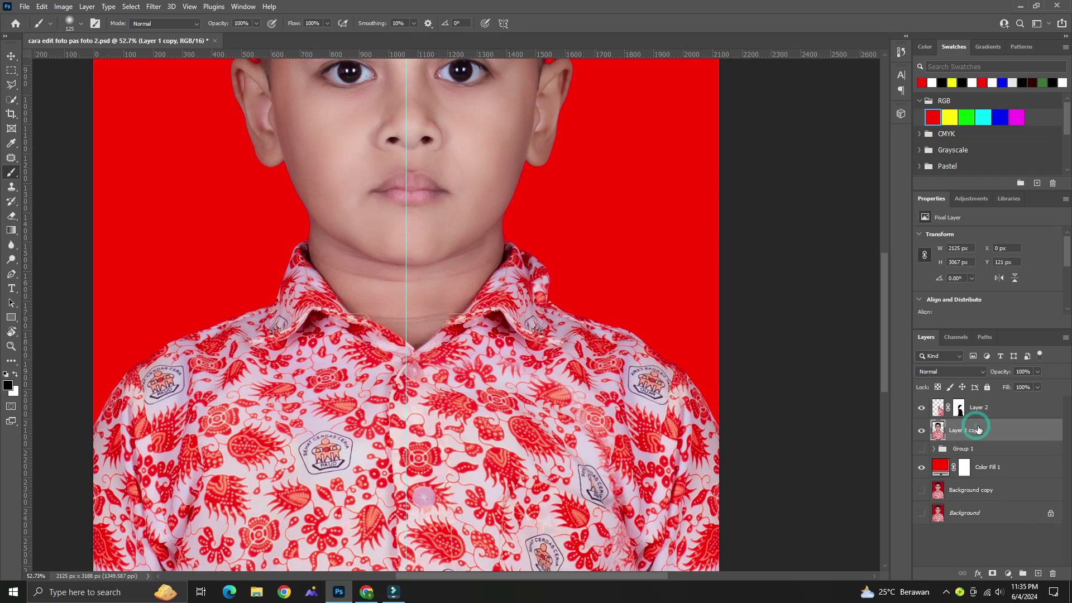
Step: Mask Layer 1 copy and paint out its stray edge along the right collar and shoulder
{"action": "left_click", "coordinate": [979, 429]}
{"action": "left_click", "coordinate": [992, 573]}
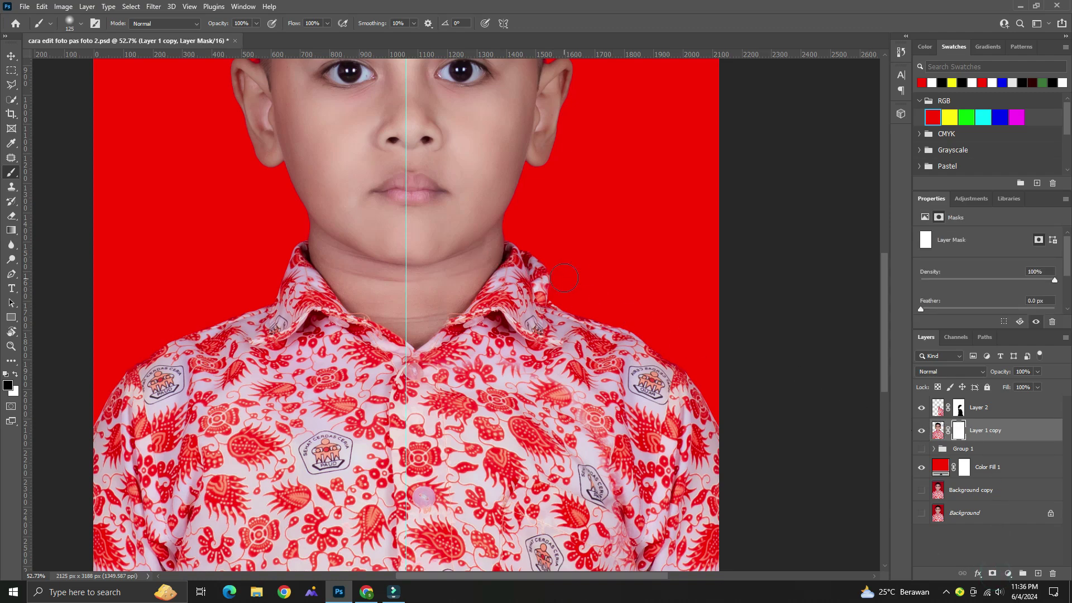
{"action": "scroll", "coordinate": [563, 278], "scroll_direction": "up", "scroll_amount": 5}
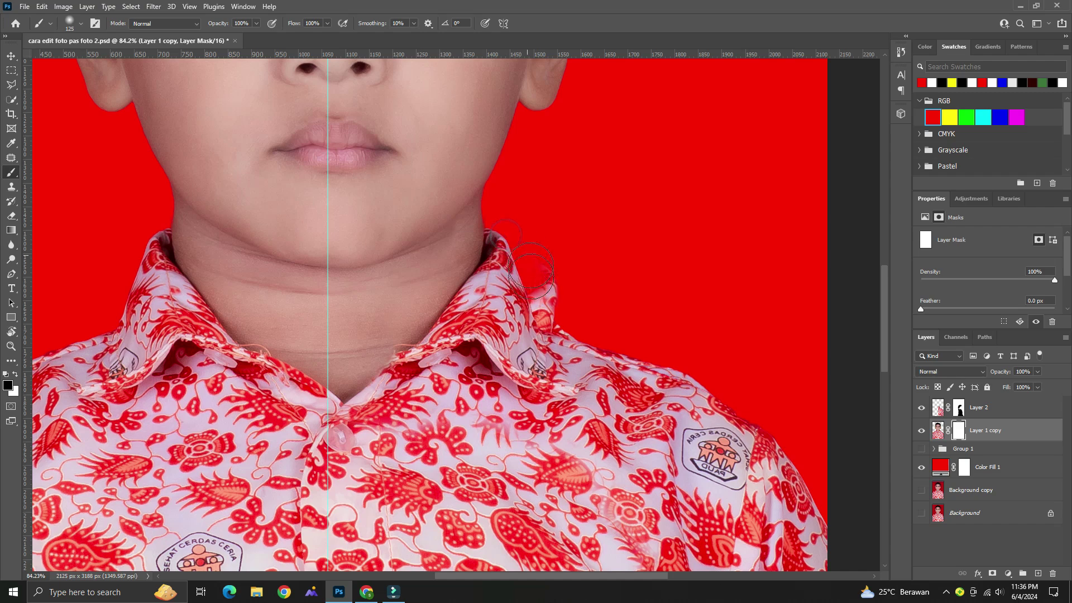
{"action": "mouse_move", "coordinate": [531, 271]}
{"action": "left_mouse_down"}
{"action": "mouse_move", "coordinate": [673, 369]}
{"action": "mouse_move", "coordinate": [718, 378]}
{"action": "left_mouse_up"}
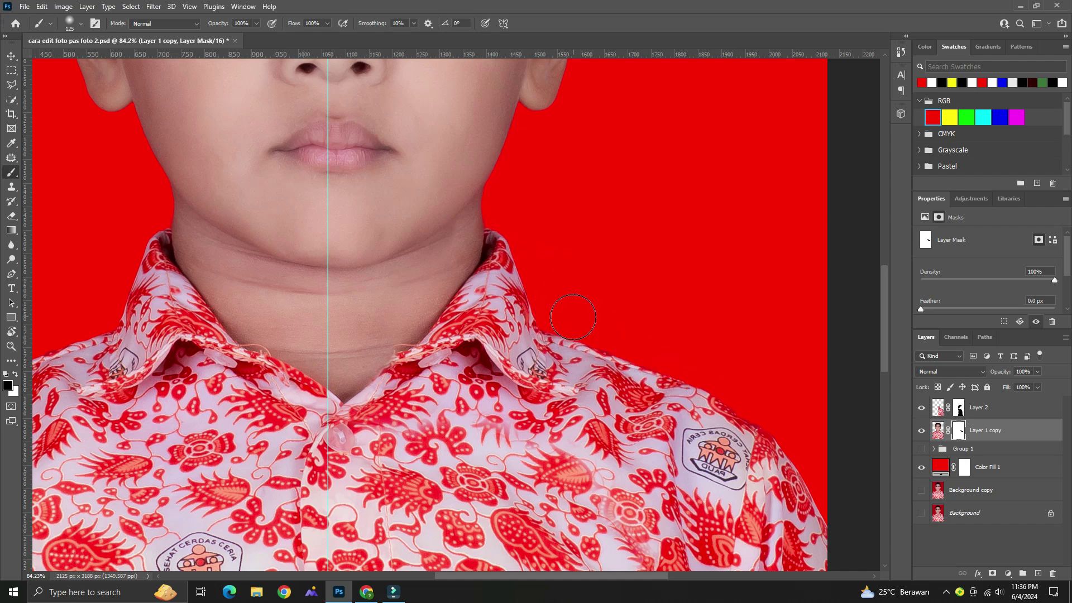
{"action": "scroll", "coordinate": [567, 307], "scroll_direction": "down", "scroll_amount": 6}
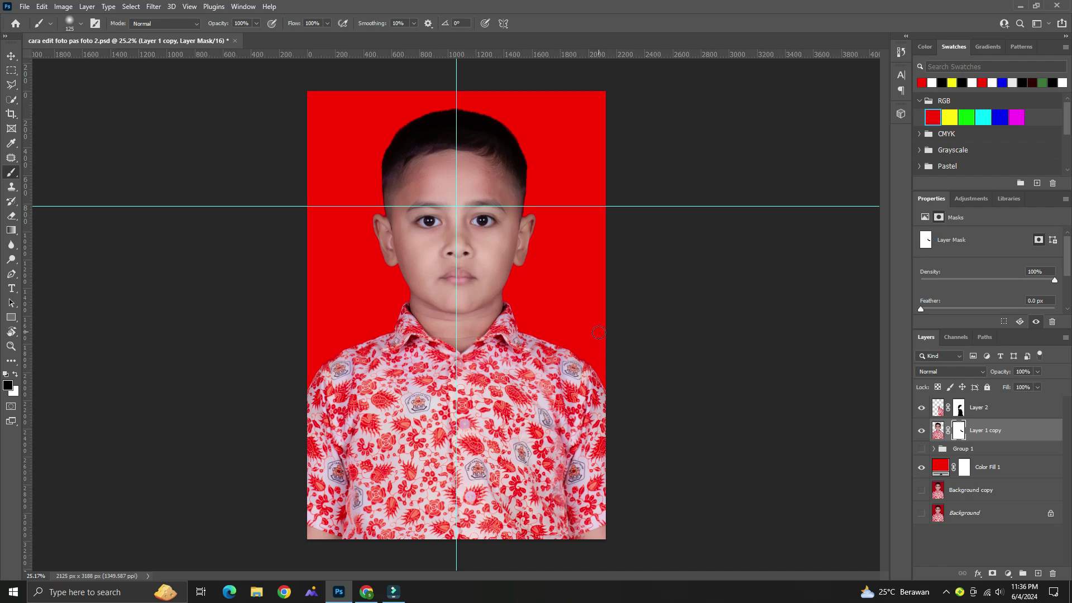
{"action": "scroll", "coordinate": [461, 315], "scroll_direction": "up", "scroll_amount": 2}
{"action": "scroll", "coordinate": [461, 315], "scroll_direction": "down", "scroll_amount": 3}
Step: Remove the vertical centre guide and the horizontal eye-level guide using the Move tool
{"action": "key", "text": "v"}
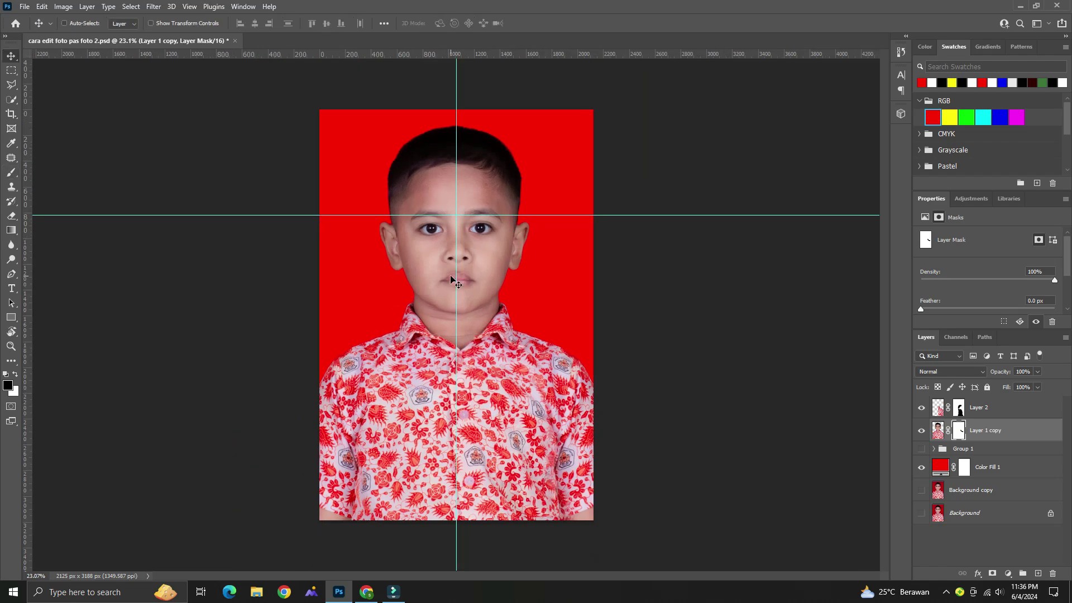
{"action": "scroll", "coordinate": [457, 284], "scroll_direction": "up", "scroll_amount": 2}
{"action": "left_click_drag", "start_coordinate": [457, 284], "coordinate": [456, 54]}
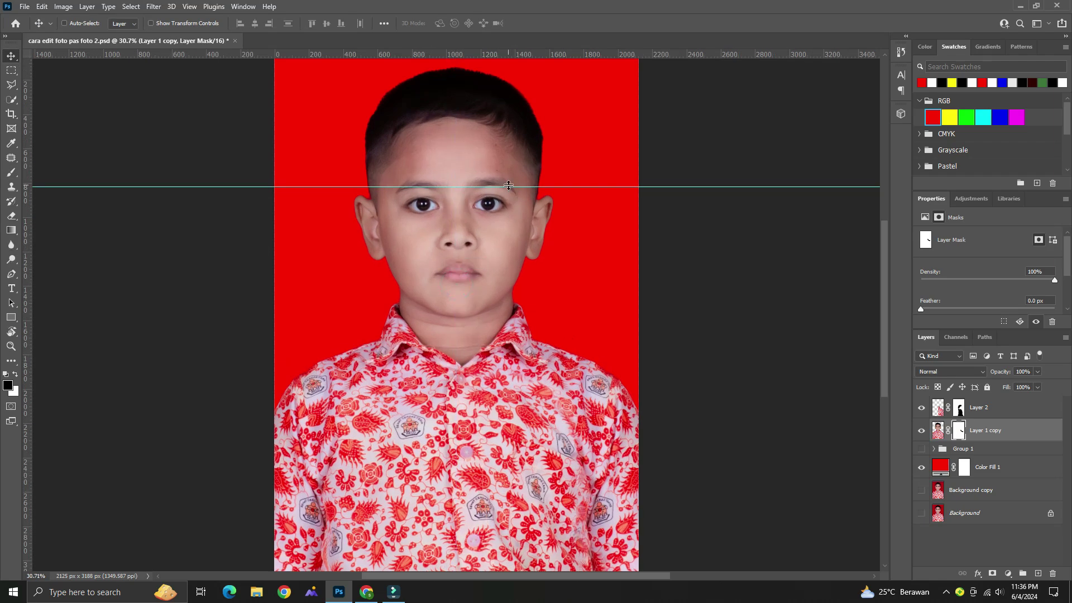
{"action": "left_click_drag", "start_coordinate": [508, 186], "coordinate": [508, 54]}
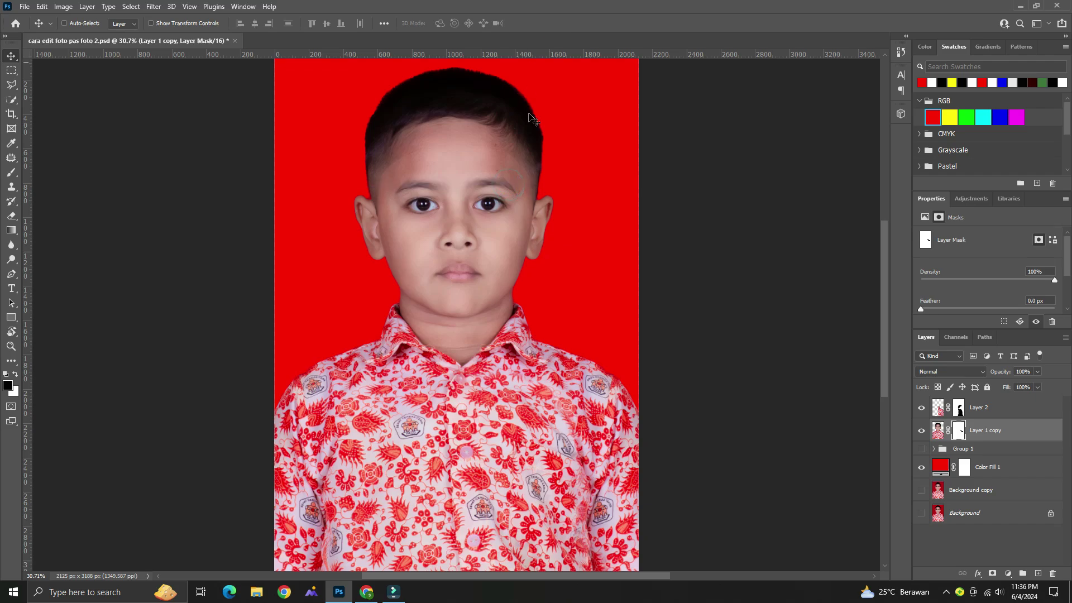
{"action": "scroll", "coordinate": [448, 353], "scroll_direction": "down", "scroll_amount": 2}
{"action": "scroll", "coordinate": [448, 353], "scroll_direction": "down", "scroll_amount": 1}
{"action": "scroll", "coordinate": [448, 355], "scroll_direction": "down", "scroll_amount": 1}
{"action": "scroll", "coordinate": [450, 356], "scroll_direction": "up", "scroll_amount": 1}
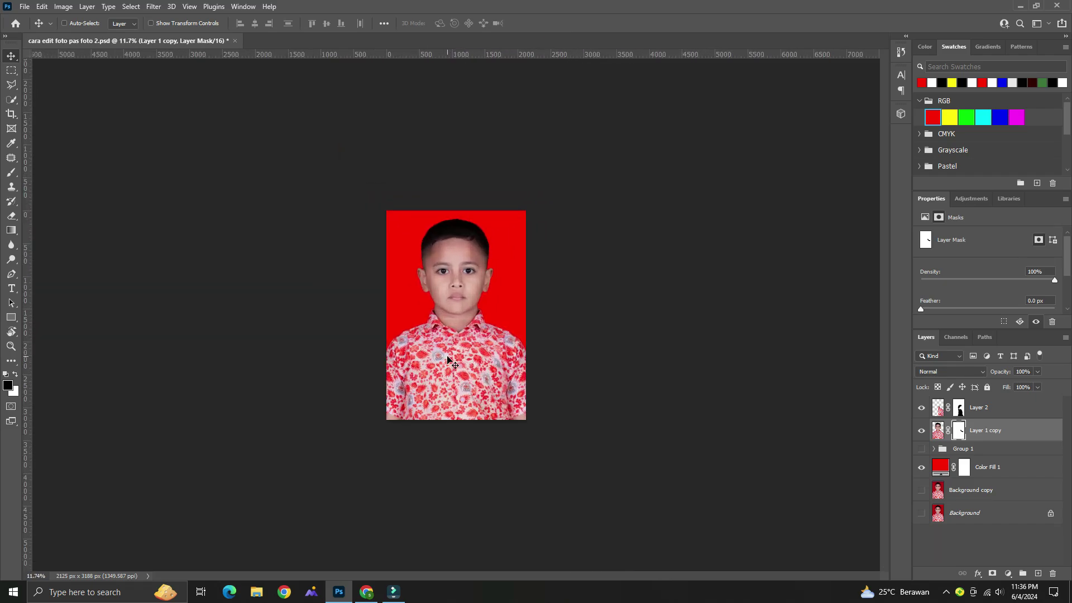
{"action": "scroll", "coordinate": [452, 360], "scroll_direction": "up", "scroll_amount": 3}
{"action": "scroll", "coordinate": [456, 364], "scroll_direction": "up", "scroll_amount": 1}
{"action": "scroll", "coordinate": [455, 362], "scroll_direction": "up", "scroll_amount": 2}
{"action": "scroll", "coordinate": [461, 356], "scroll_direction": "up", "scroll_amount": 2}
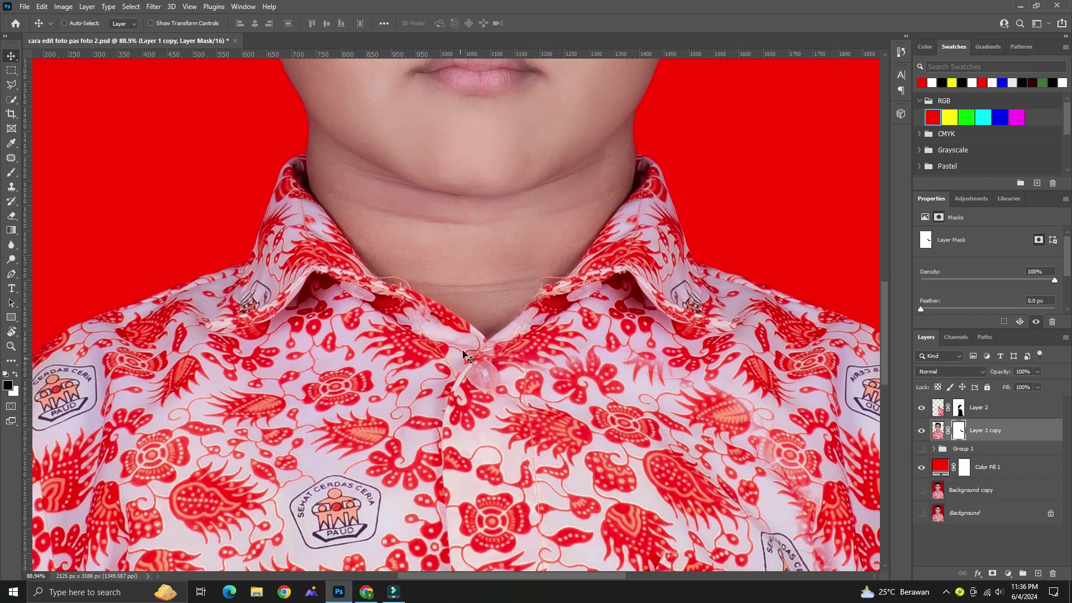
{"action": "scroll", "coordinate": [626, 251], "scroll_direction": "down", "scroll_amount": 2}
{"action": "scroll", "coordinate": [608, 307], "scroll_direction": "down", "scroll_amount": 2}
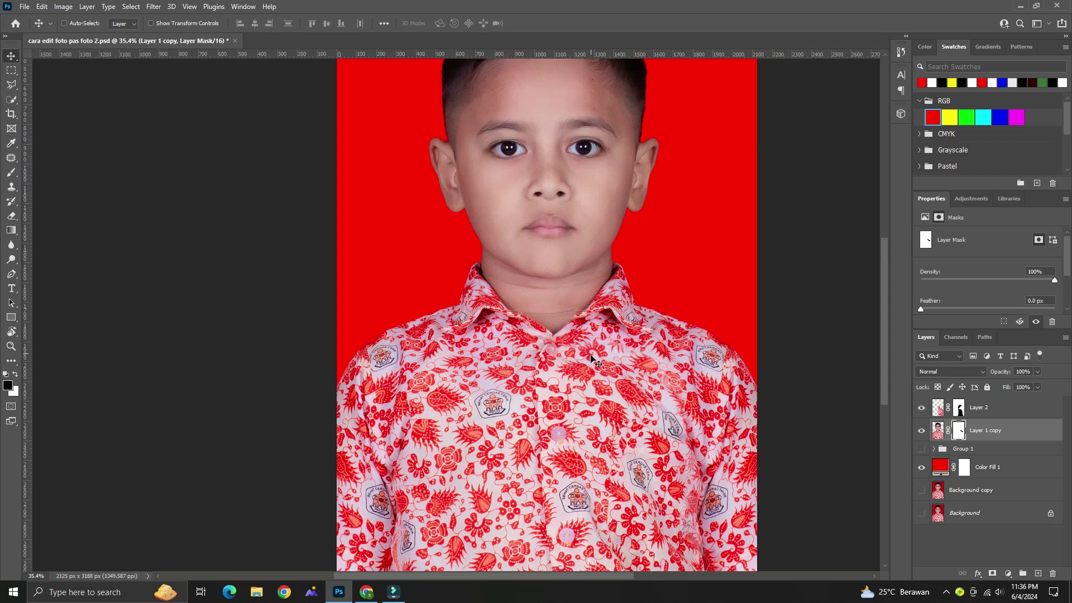
{"action": "scroll", "coordinate": [592, 360], "scroll_direction": "down", "scroll_amount": 1}
{"action": "scroll", "coordinate": [593, 363], "scroll_direction": "down", "scroll_amount": 1}
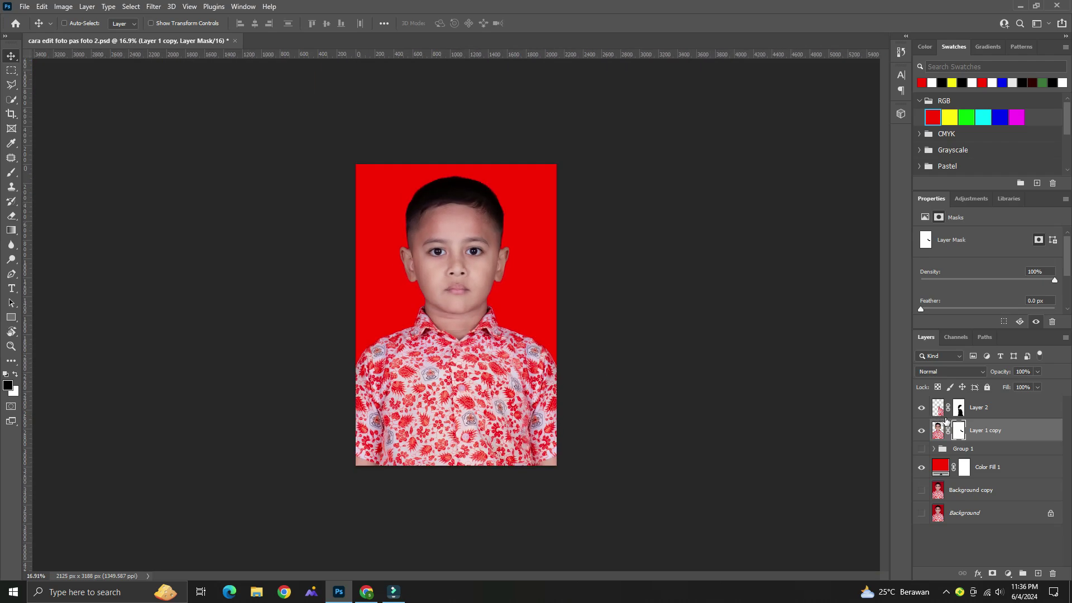
Step: Group Layer 2, Layer 1 copy, Group 1 and Color Fill 1 into a new Group 2
{"action": "left_click", "coordinate": [998, 413], "text": "shift"}
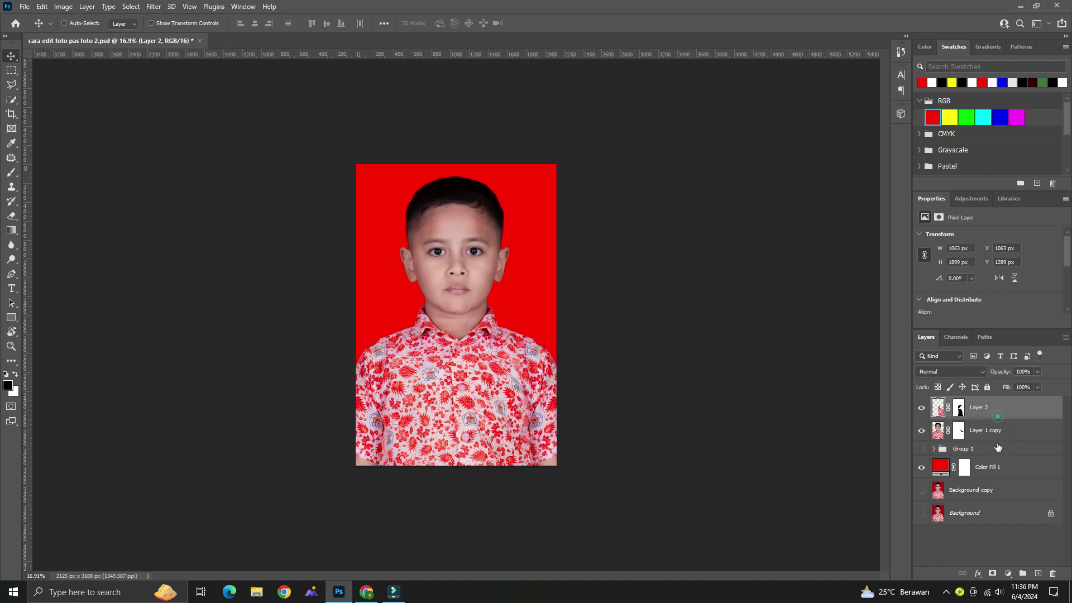
{"action": "left_click", "coordinate": [1009, 468], "text": "shift"}
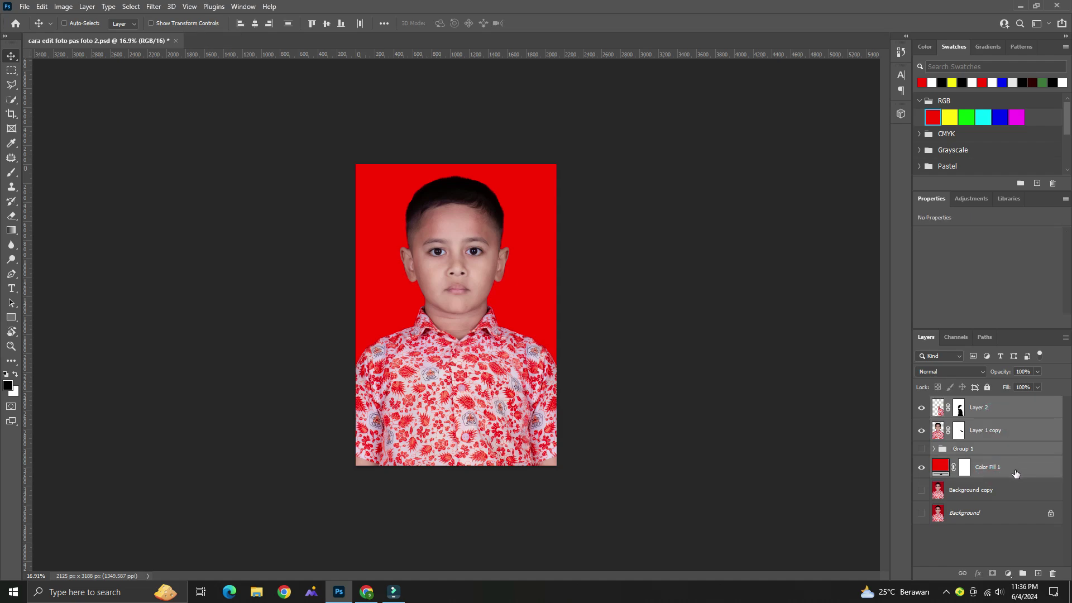
{"action": "left_click_drag", "start_coordinate": [1009, 468], "coordinate": [1022, 573]}
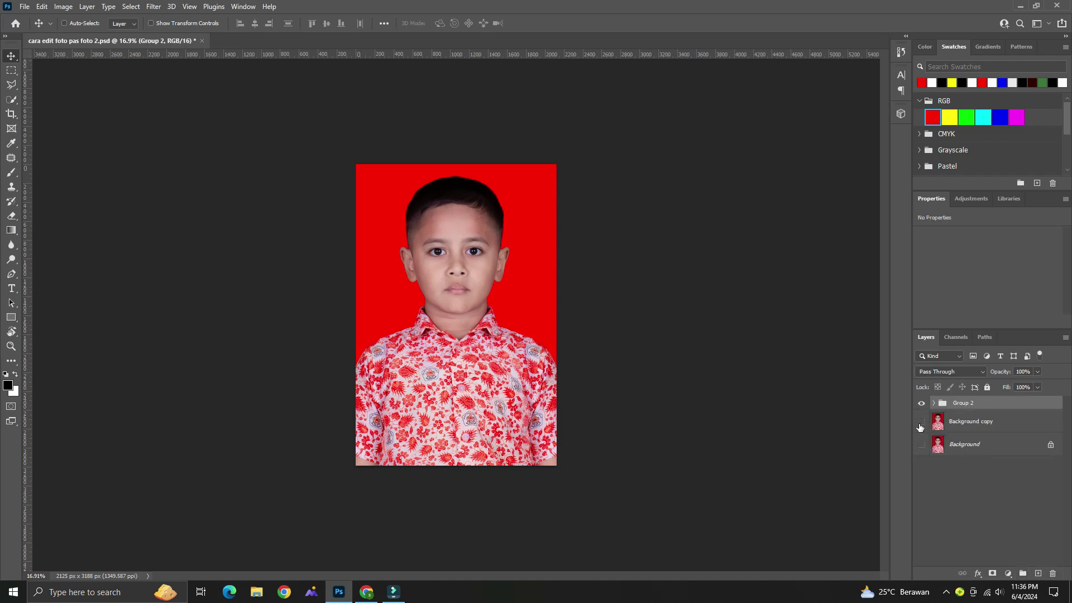
Step: Toggle Group 2's visibility to compare with the original, ending with it visible
{"action": "left_click", "coordinate": [921, 403]}
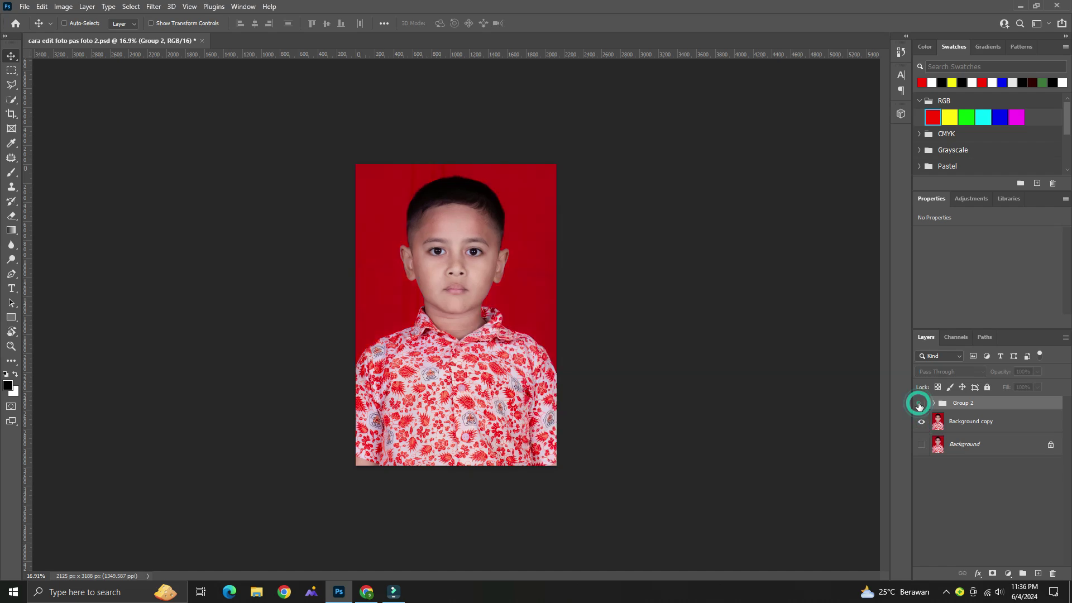
{"action": "left_click", "coordinate": [920, 403]}
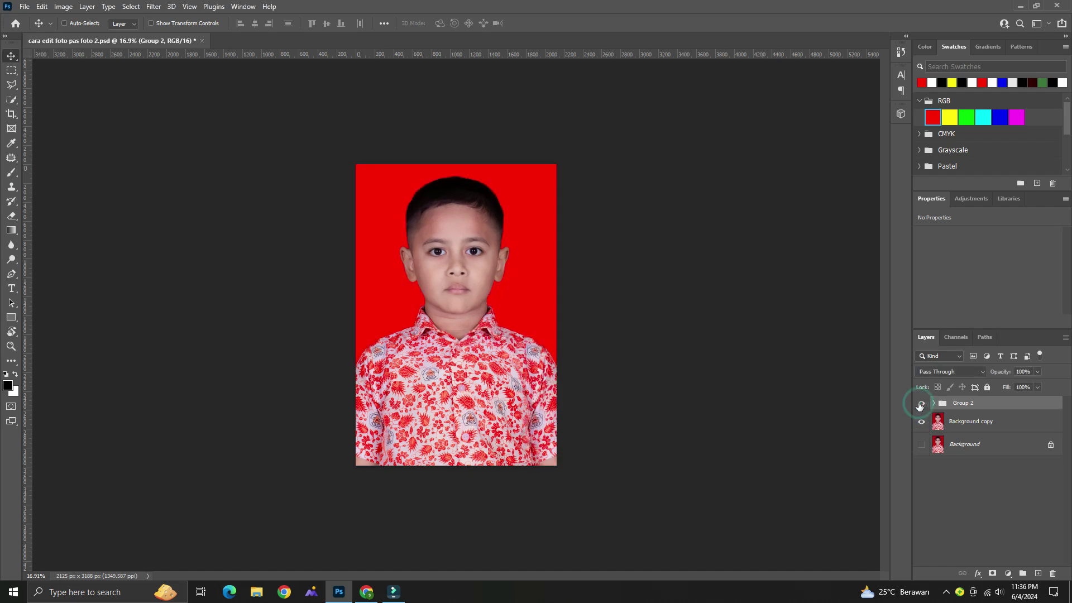
{"action": "left_click", "coordinate": [921, 403]}
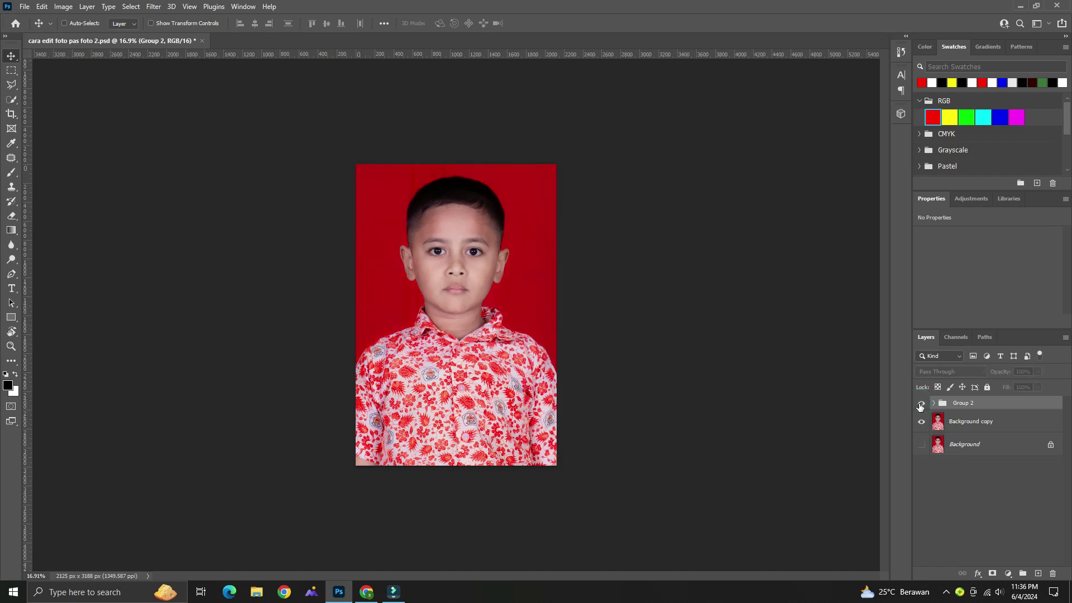
{"action": "left_click", "coordinate": [920, 403]}
{"action": "left_click", "coordinate": [920, 403]}
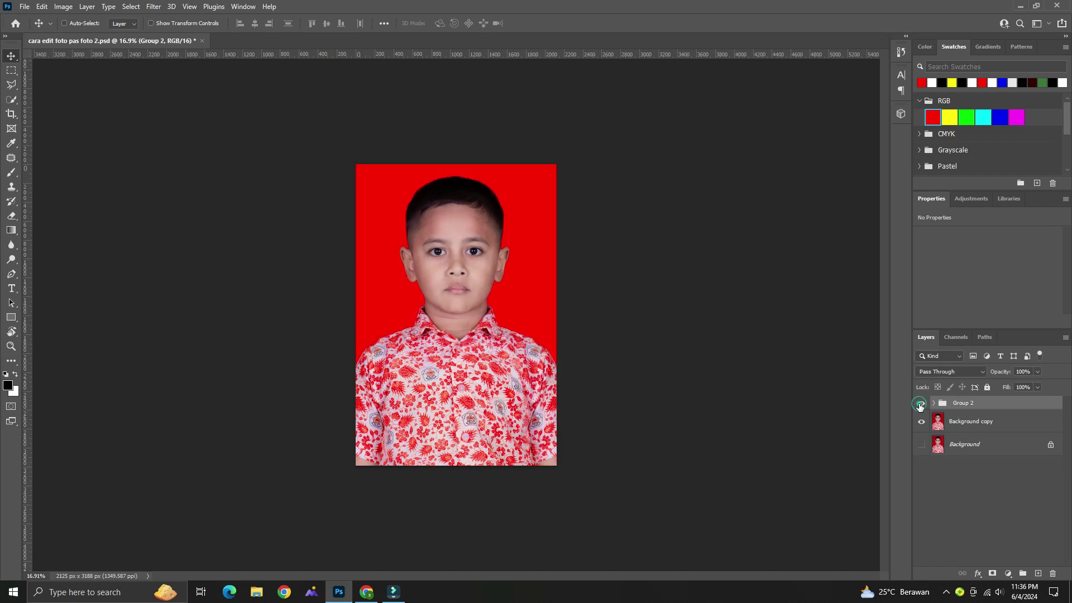
{"action": "left_click", "coordinate": [921, 404]}
{"action": "left_click", "coordinate": [920, 404]}
{"action": "left_click", "coordinate": [920, 404]}
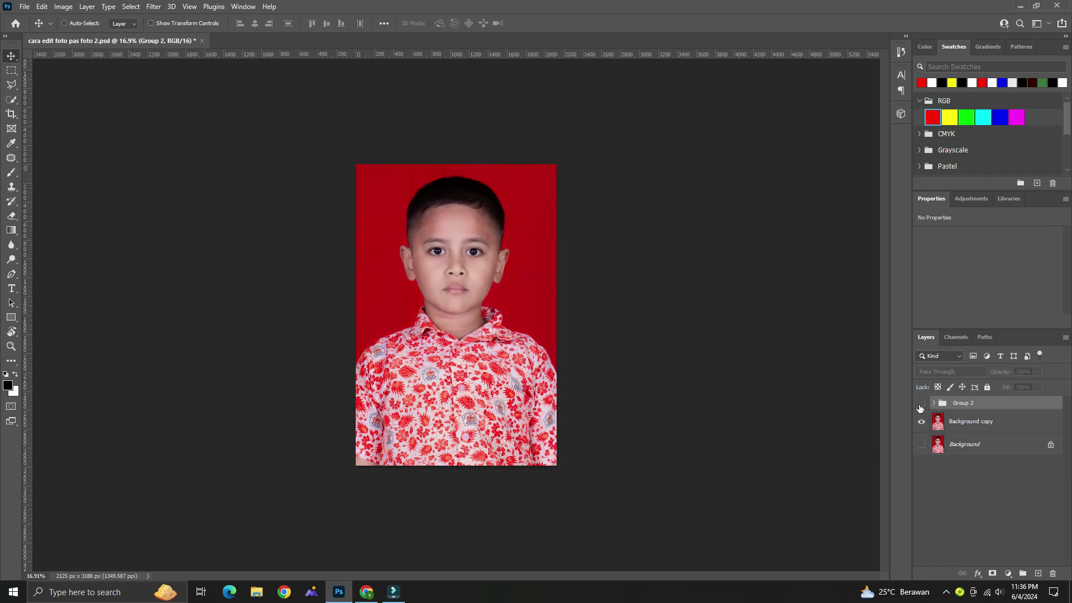
{"action": "left_click", "coordinate": [920, 404]}
{"action": "left_click", "coordinate": [920, 404]}
{"action": "left_click", "coordinate": [920, 404]}
{"action": "scroll", "coordinate": [456, 255], "scroll_direction": "down", "scroll_amount": 2}
{"action": "scroll", "coordinate": [457, 255], "scroll_direction": "up", "scroll_amount": 3}
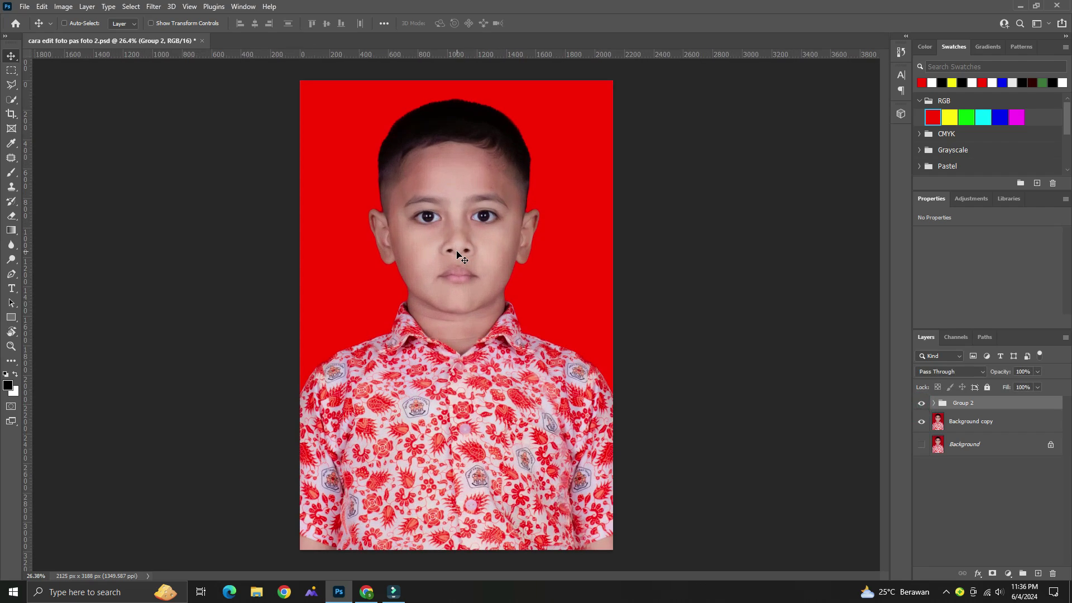